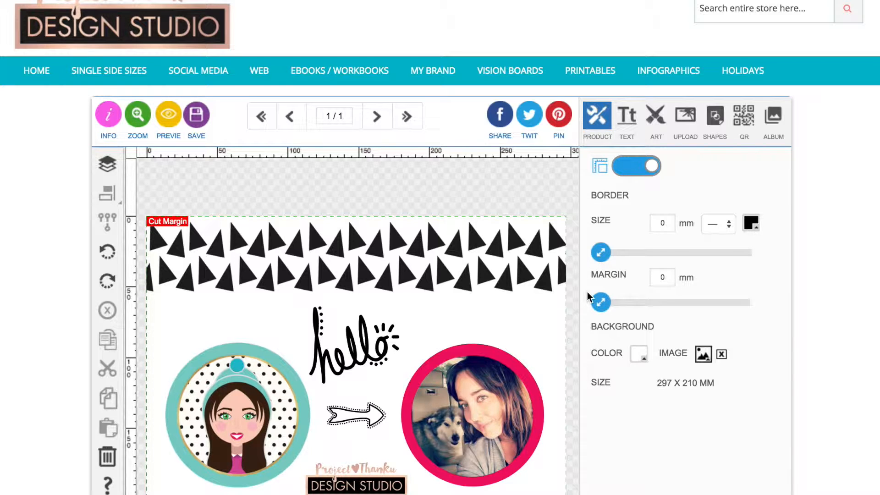
# Select all the elements in the sample design and delete them from the page.
pyautogui.scroll(-3, 526, 213)
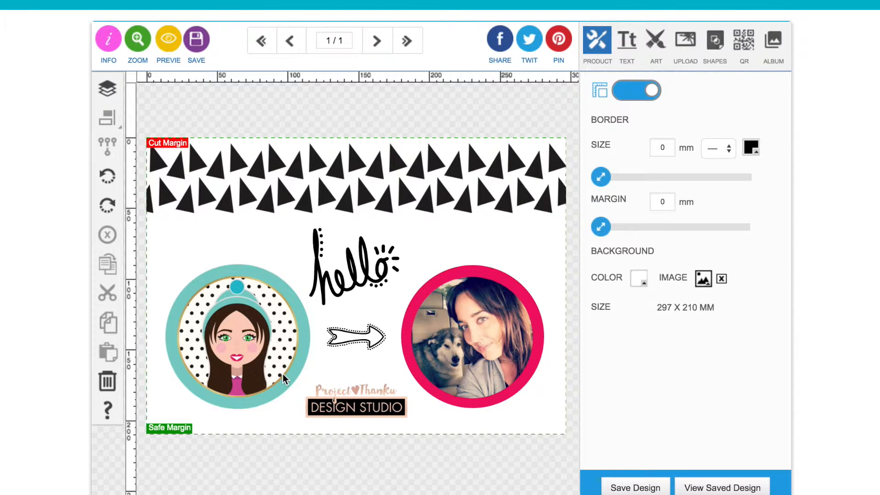
pyautogui.click(483, 372)
pyautogui.moveTo(166, 106); pyautogui.dragTo(537, 432)
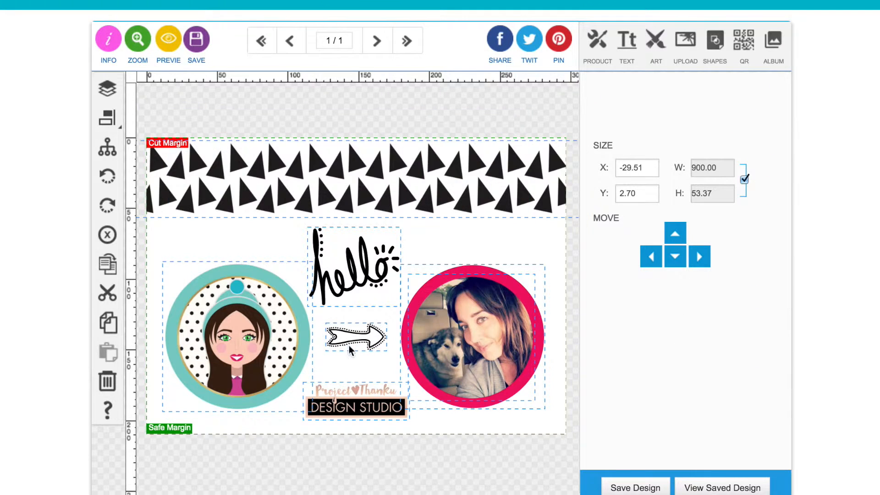
pyautogui.click(107, 235)
pyautogui.scroll(5, 326, 339)
pyautogui.scroll(-1, 325, 334)
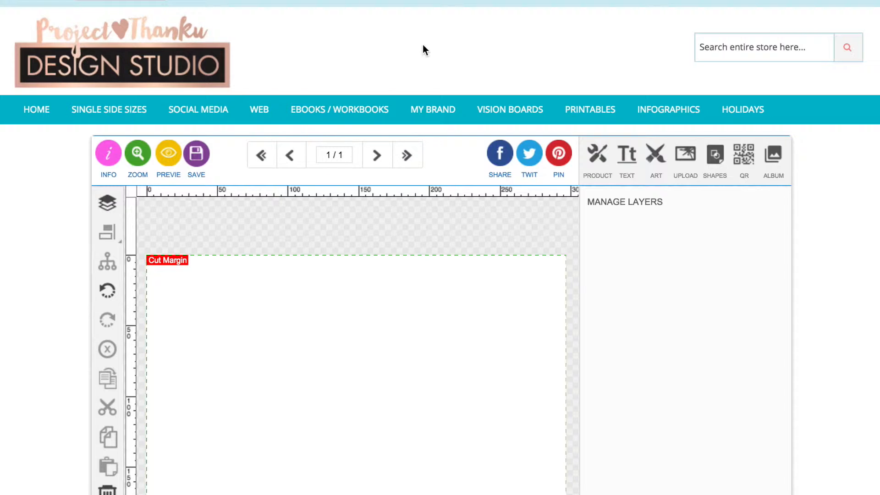
pyautogui.scroll(-1, 362, 53)
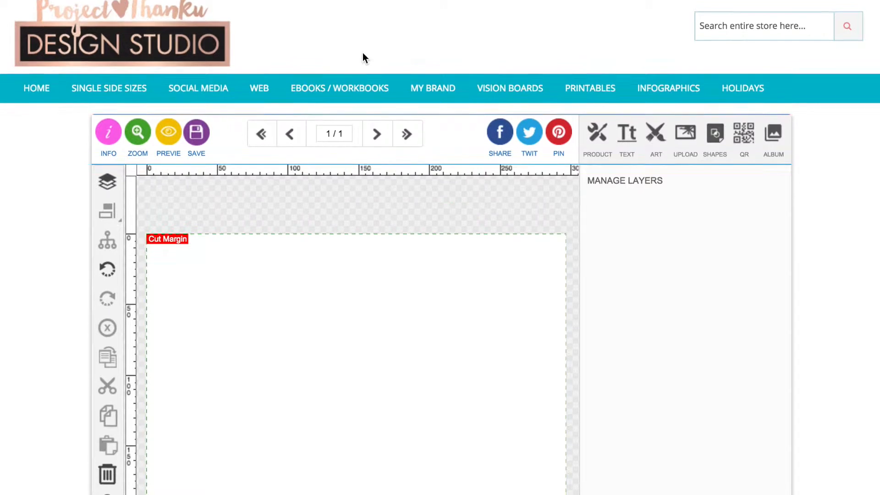
pyautogui.scroll(-3, 361, 53)
pyautogui.scroll(2, 362, 53)
pyautogui.scroll(2, 362, 53)
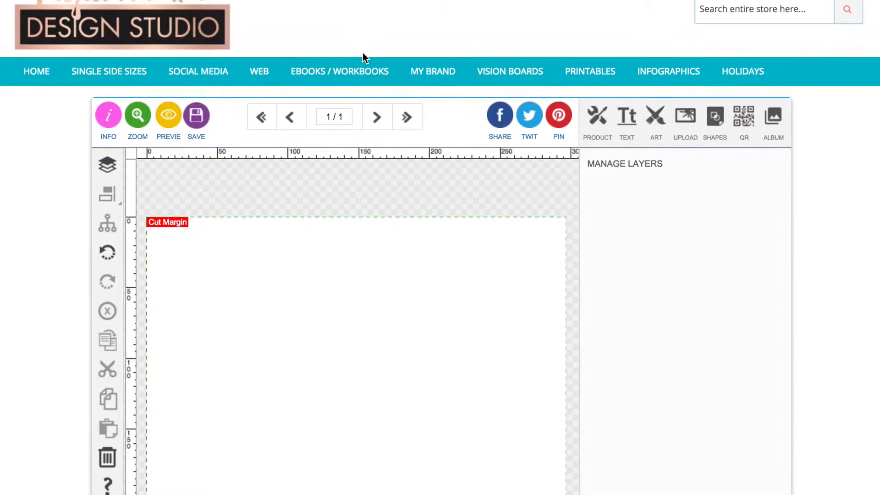
pyautogui.scroll(-3, 362, 53)
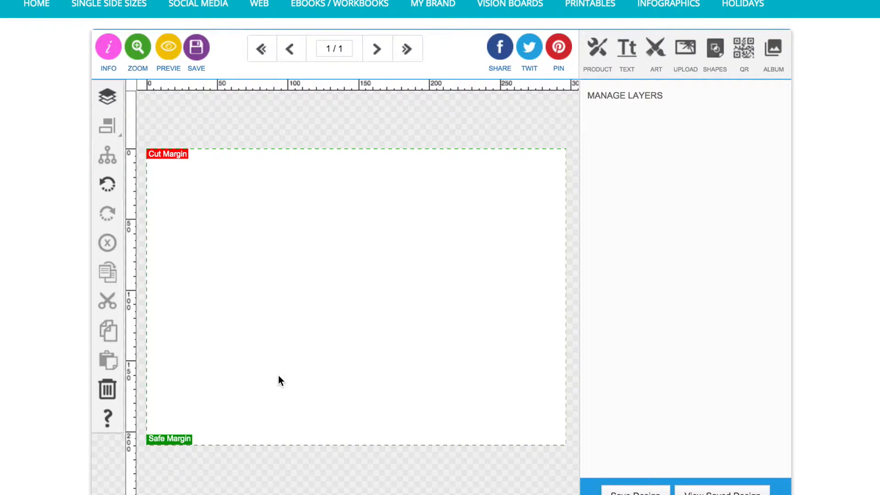
pyautogui.scroll(1, 539, 383)
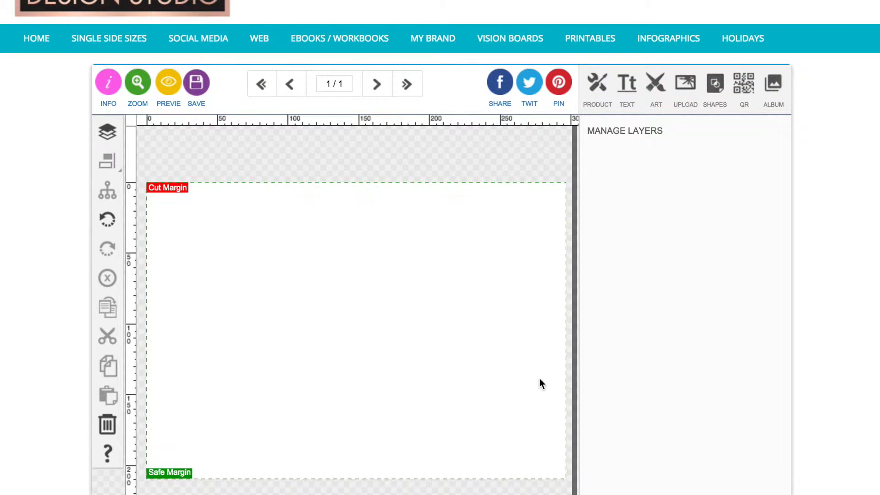
pyautogui.scroll(-1, 540, 379)
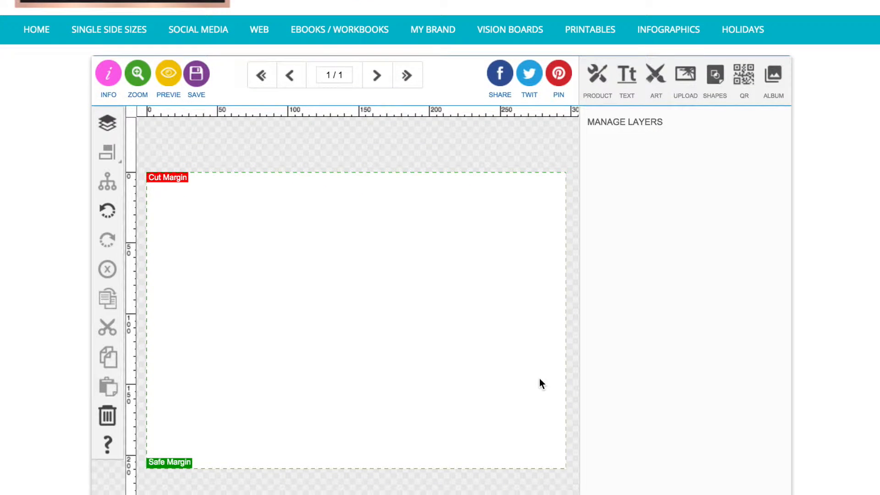
pyautogui.scroll(2, 540, 379)
pyautogui.scroll(-2, 539, 380)
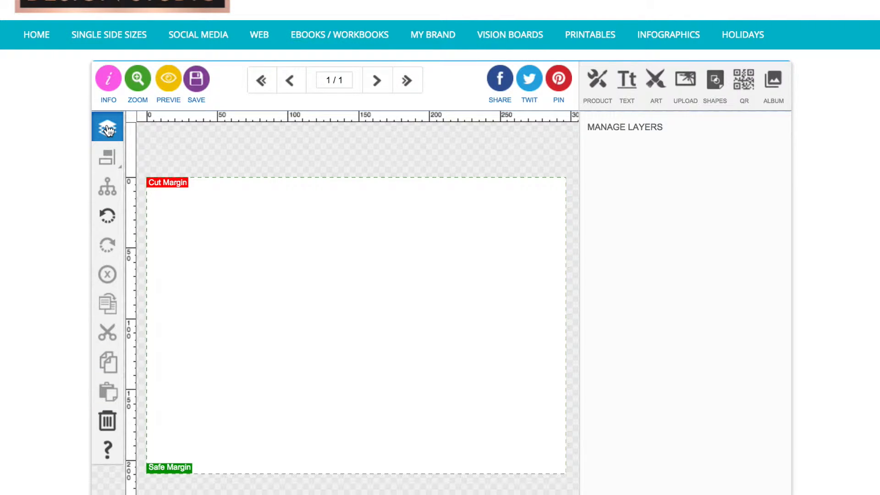
# Draw a square about 73 mm wide in the page's upper-left area and fill it with coral.
pyautogui.click(710, 87)
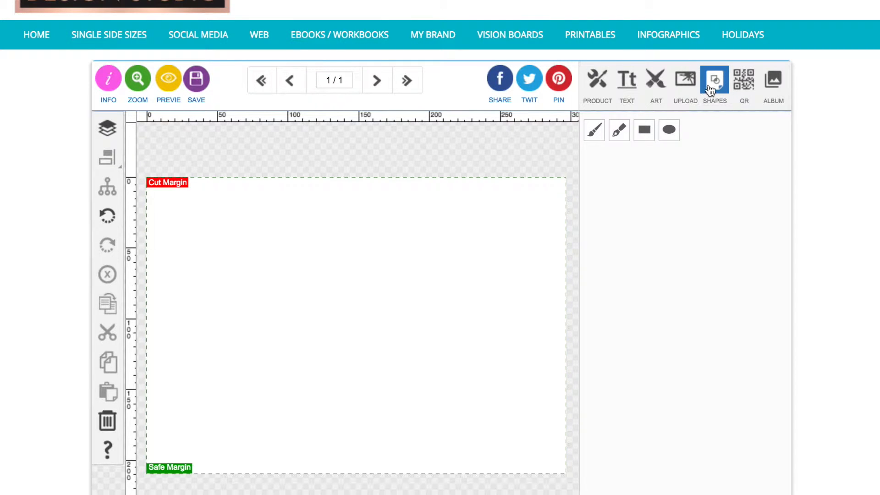
pyautogui.click(645, 130)
pyautogui.click(185, 230)
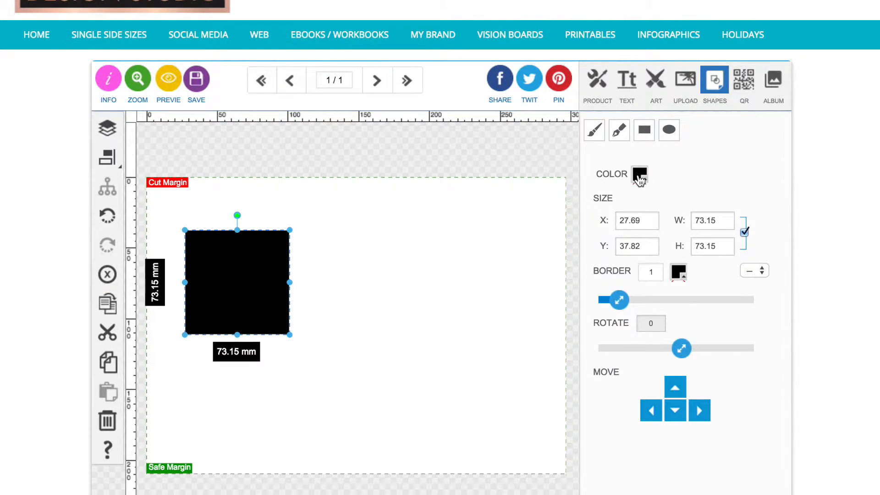
pyautogui.click(640, 175)
pyautogui.click(682, 225)
pyautogui.click(685, 161)
# Duplicate the coral square, offset the copy down and right so they overlap, and fill the copy with magenta.
pyautogui.click(107, 304)
pyautogui.moveTo(265, 293); pyautogui.dragTo(316, 314)
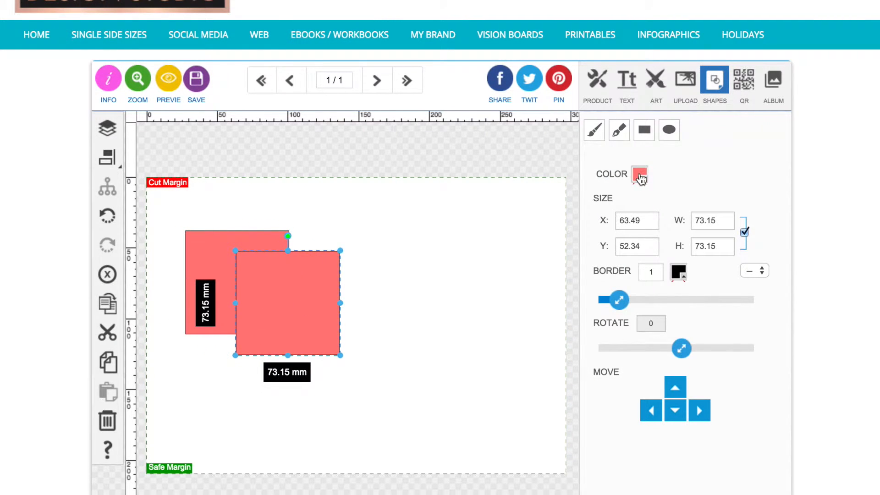
pyautogui.click(639, 175)
pyautogui.click(703, 291)
pyautogui.click(686, 159)
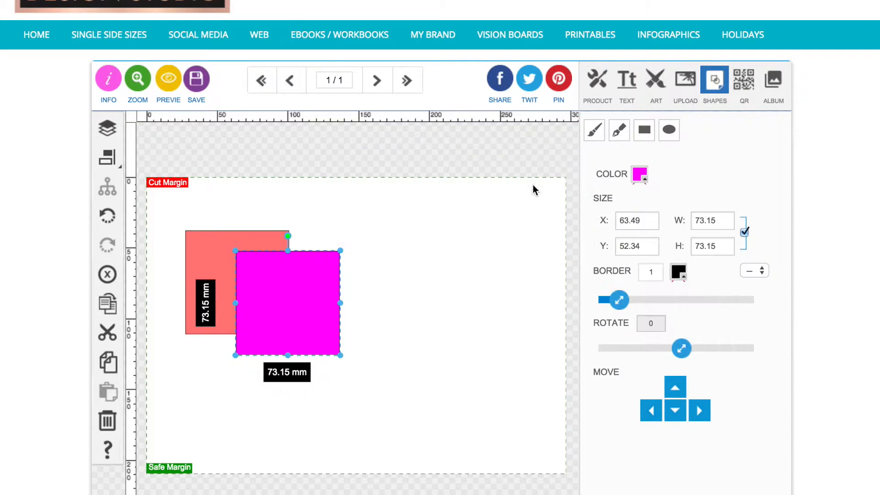
# Bring the coral square's layer in front of the magenta one and restore the original stacking order.
pyautogui.click(469, 212)
pyautogui.click(194, 257)
pyautogui.click(271, 287)
pyautogui.click(106, 129)
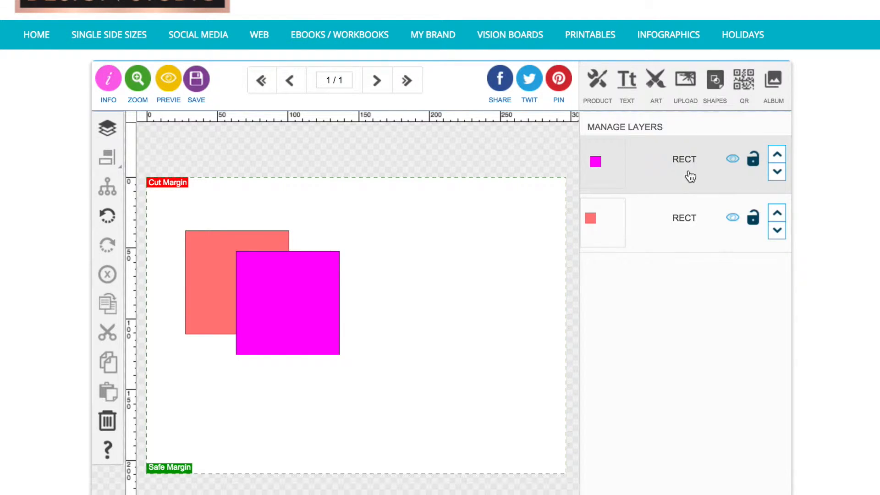
pyautogui.click(778, 213)
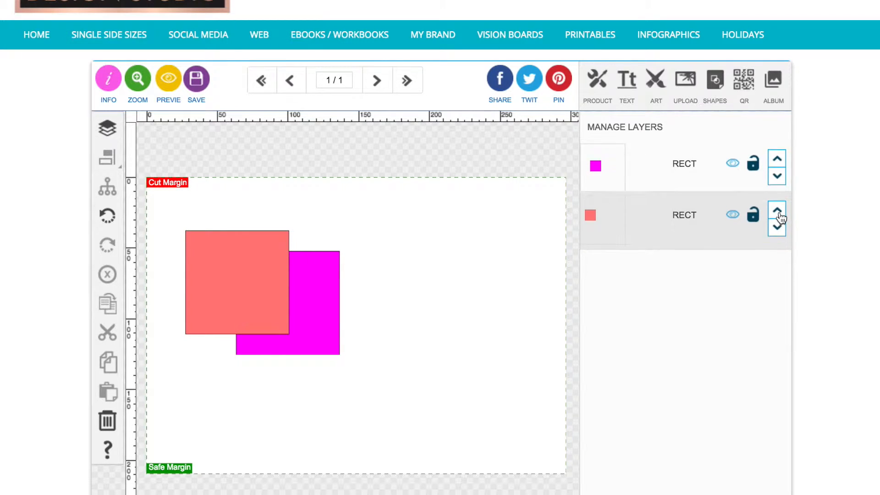
pyautogui.click(777, 173)
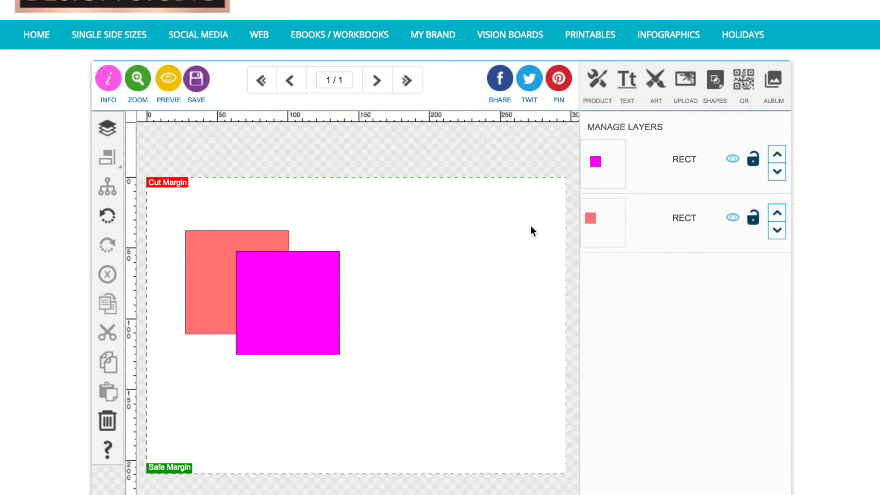
# Hide and show the magenta square's layer, and do the same with the coral square's layer.
pyautogui.click(334, 278)
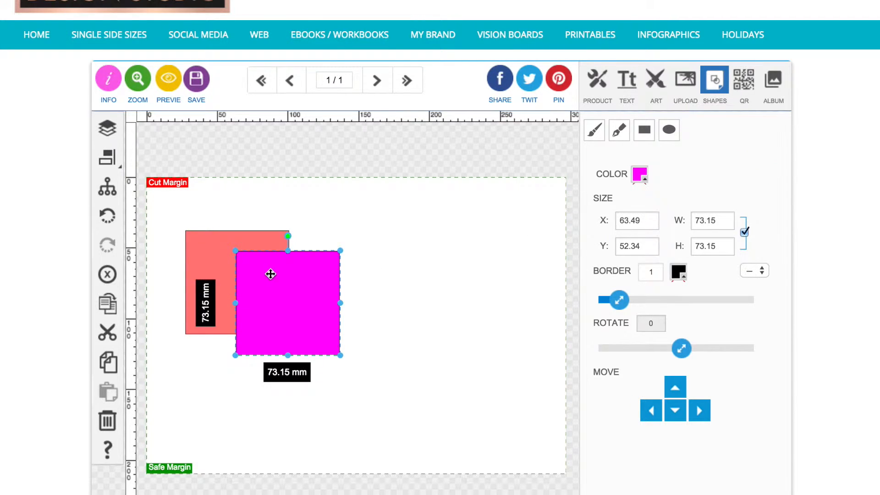
pyautogui.click(107, 128)
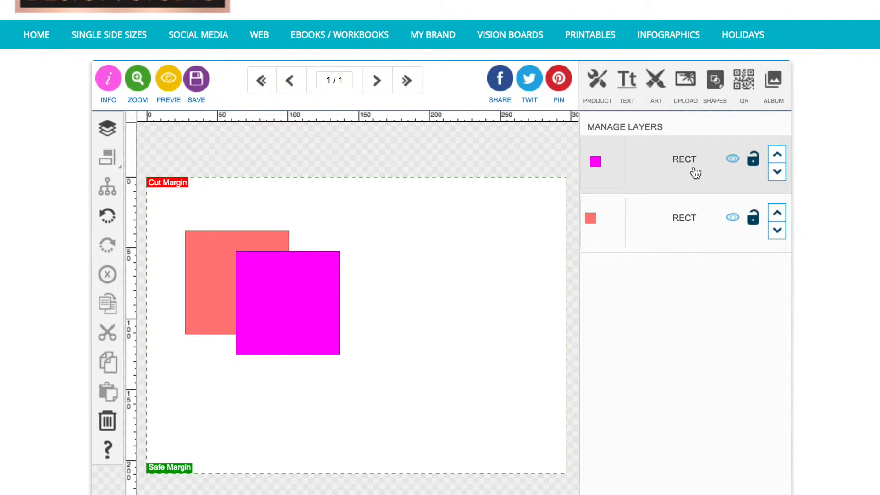
pyautogui.click(733, 160)
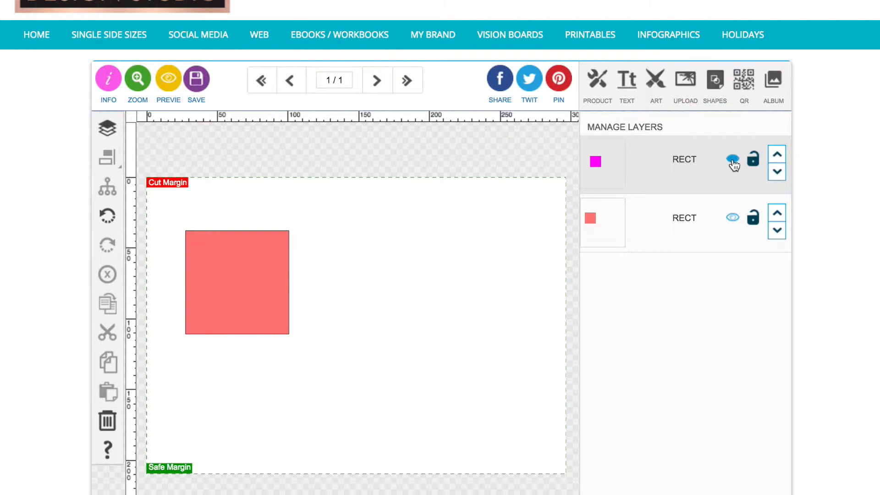
pyautogui.click(732, 159)
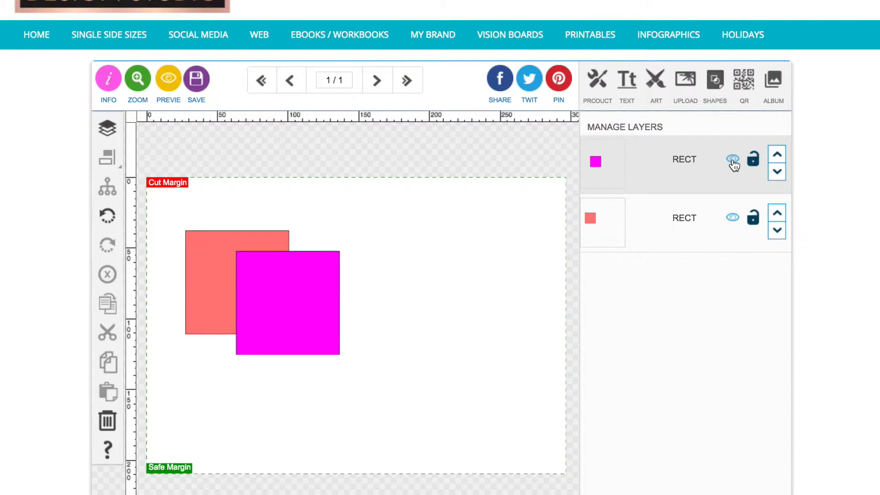
pyautogui.click(732, 219)
pyautogui.click(733, 219)
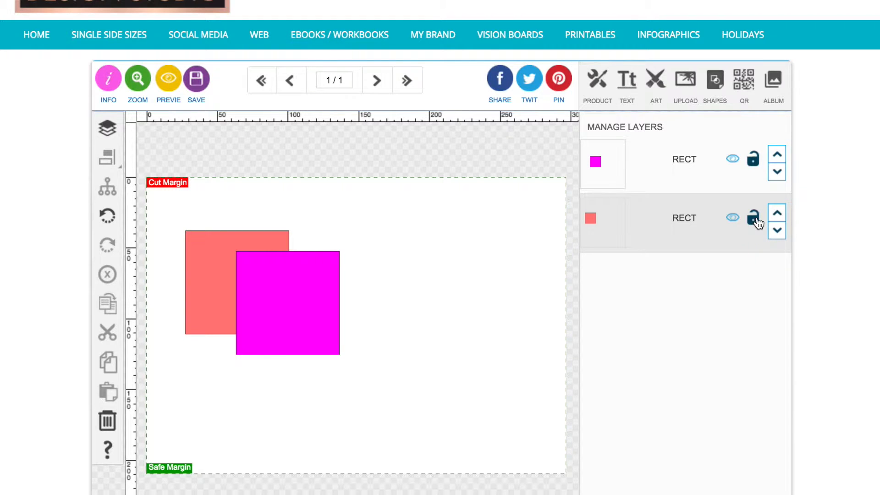
# Lock the coral square's layer and move the magenta square to about X 80 mm, Y 62 mm.
pyautogui.click(753, 219)
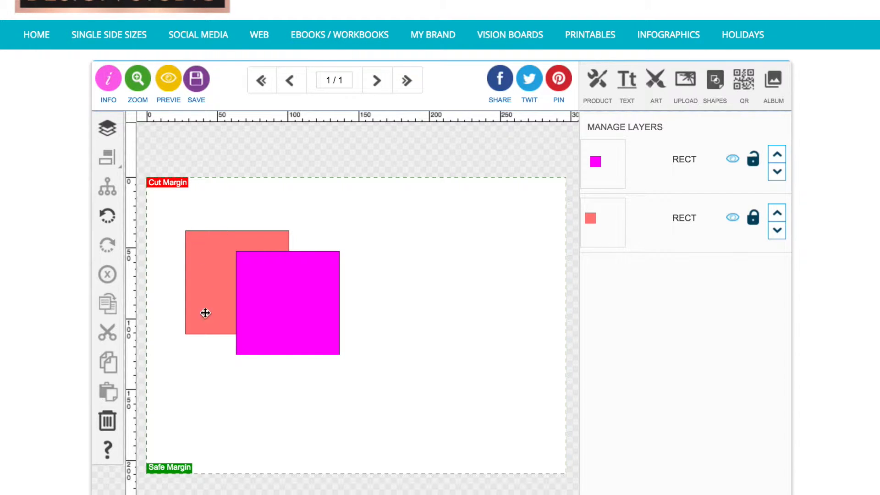
pyautogui.moveTo(252, 290); pyautogui.dragTo(275, 303)
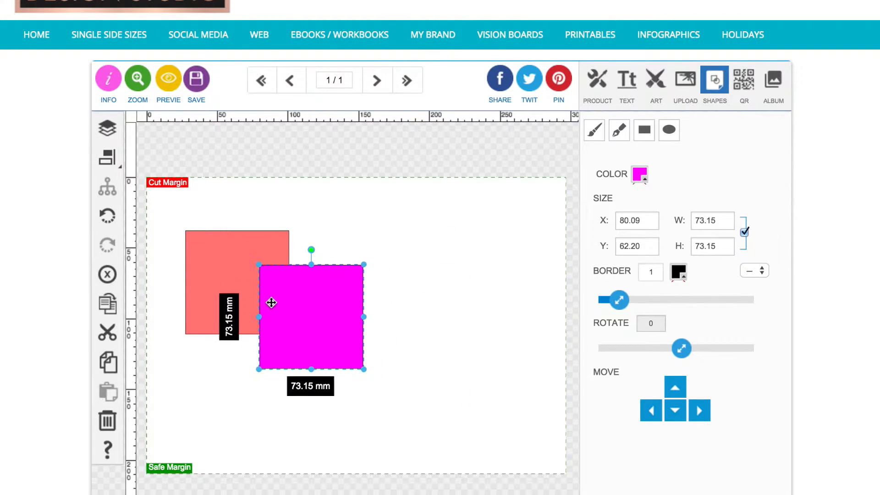
pyautogui.click(216, 257)
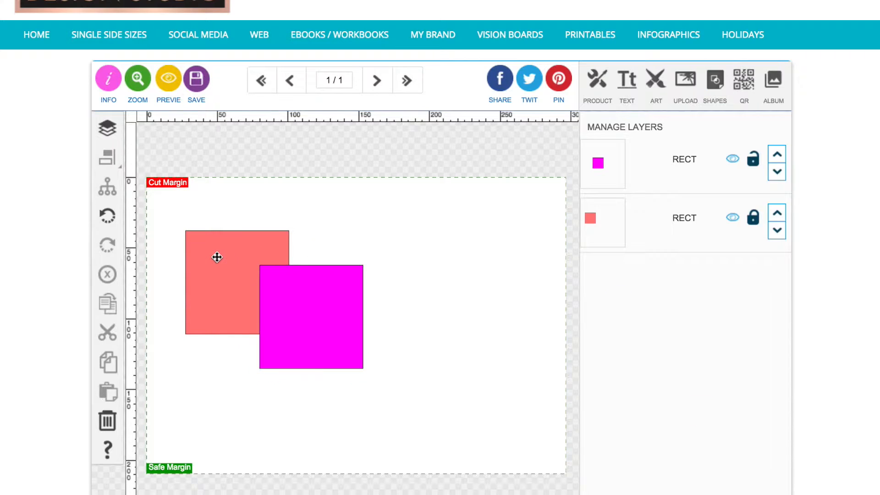
# Try selecting both squares on the page, and unlock the coral square's layer.
pyautogui.click(280, 303)
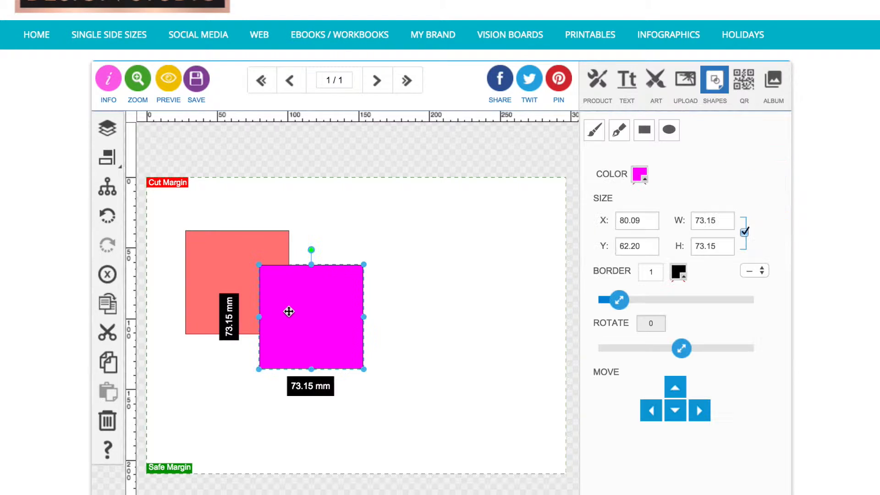
pyautogui.click(236, 241)
pyautogui.click(753, 217)
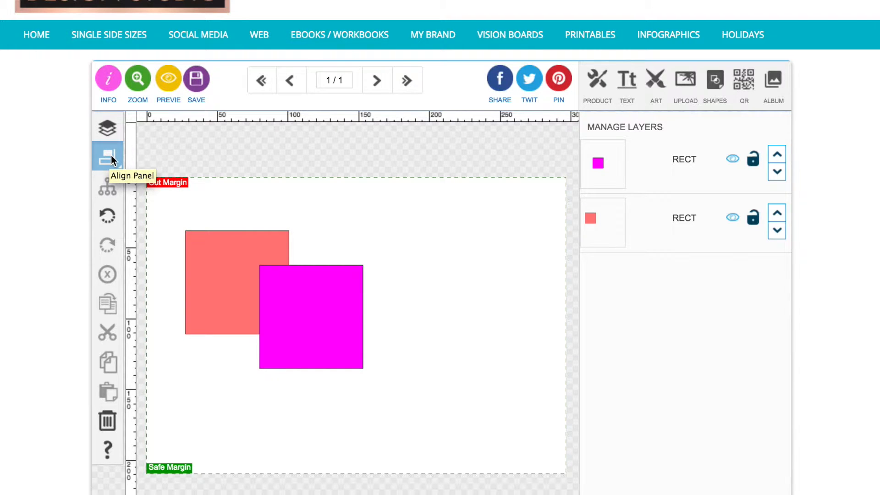
# Centre the coral square horizontally and vertically relative to the page.
pyautogui.click(222, 291)
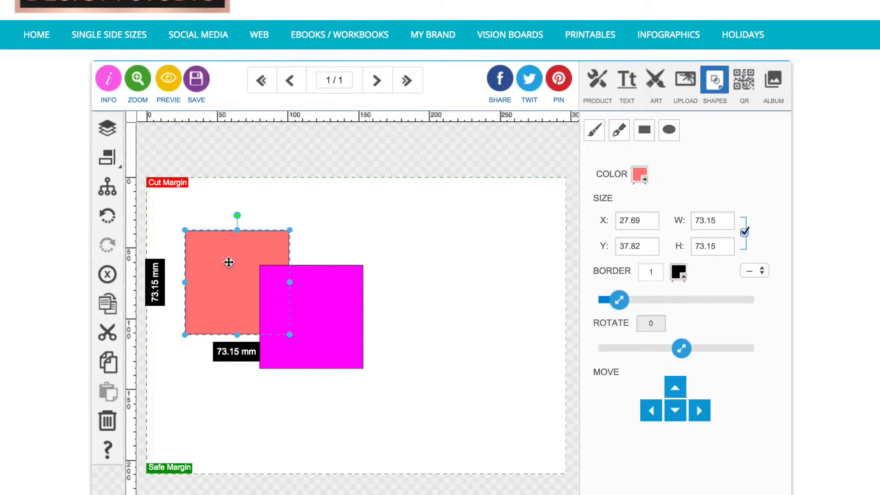
pyautogui.click(108, 160)
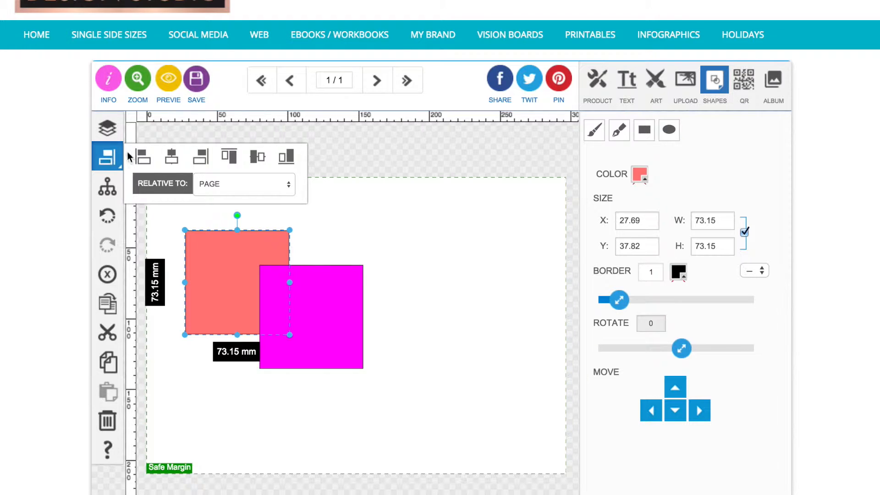
pyautogui.click(172, 161)
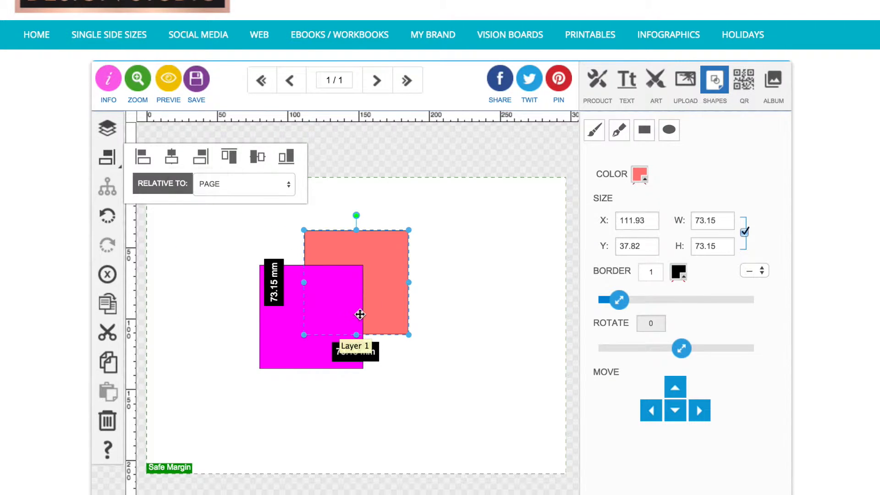
pyautogui.click(258, 159)
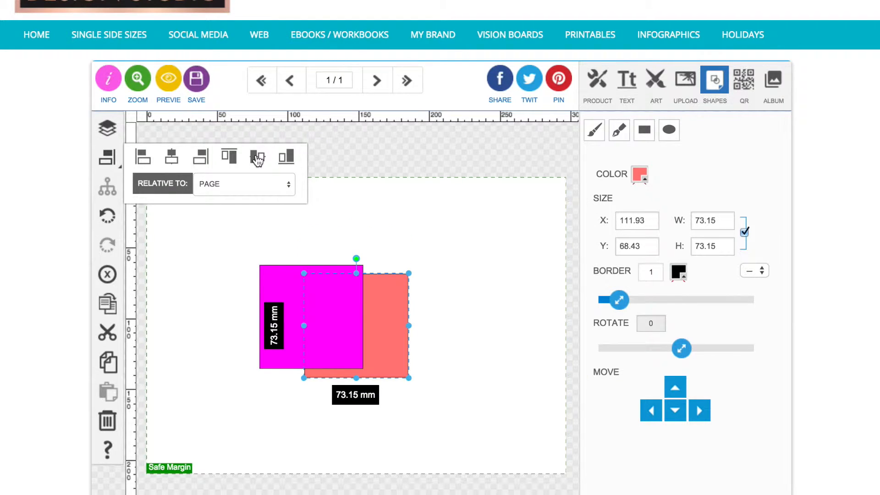
# Align the coral square to the page's left, right, bottom and top edges in turn, and re-centre it on the page.
pyautogui.click(152, 158)
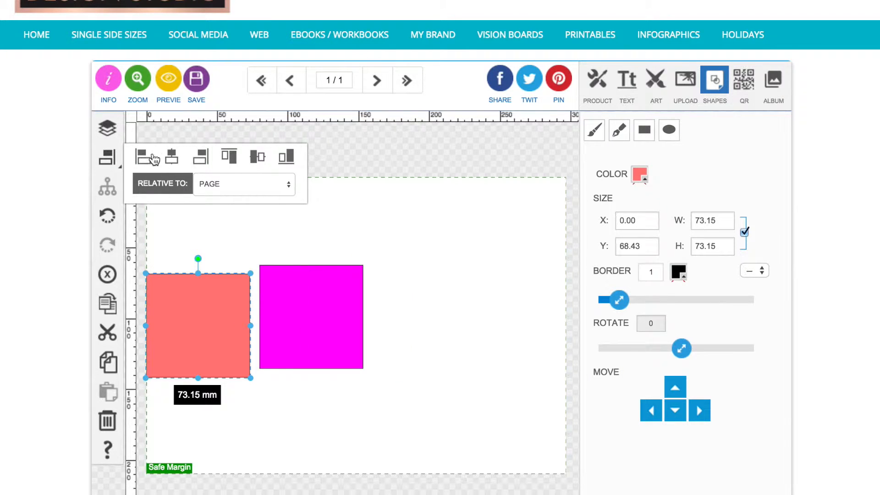
pyautogui.click(201, 160)
pyautogui.click(287, 158)
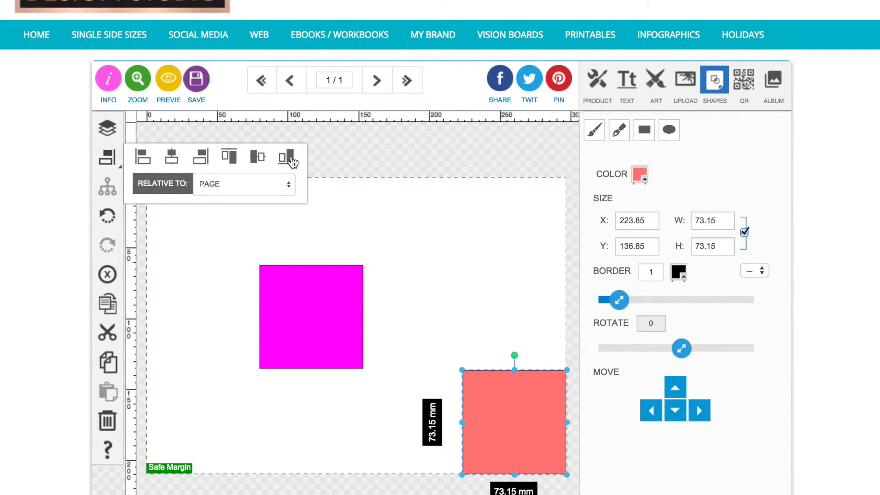
pyautogui.click(230, 158)
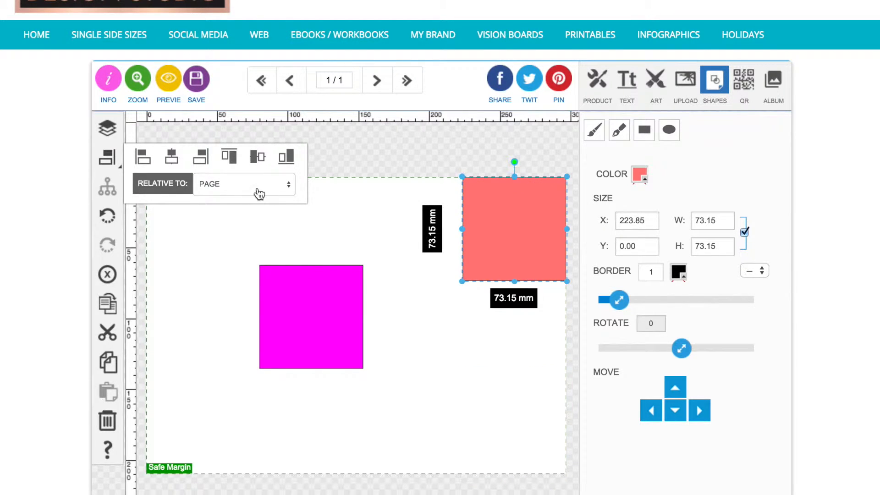
pyautogui.click(181, 163)
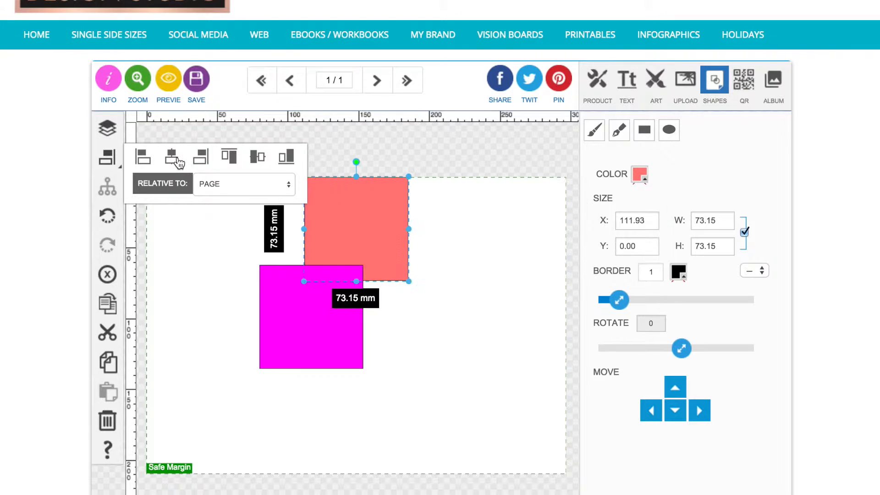
pyautogui.click(260, 159)
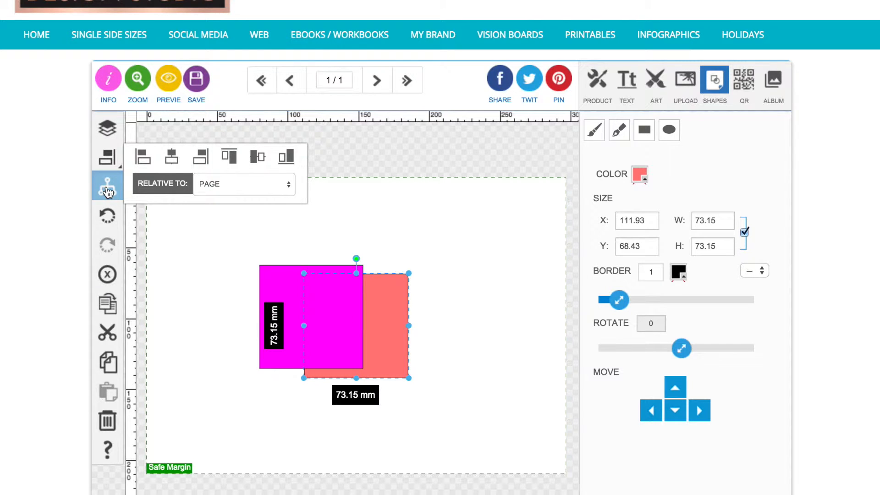
# Group the magenta and coral squares and scale the group to about 119 × 90 mm at about X 104 mm, Y 83 mm.
pyautogui.click(278, 308)
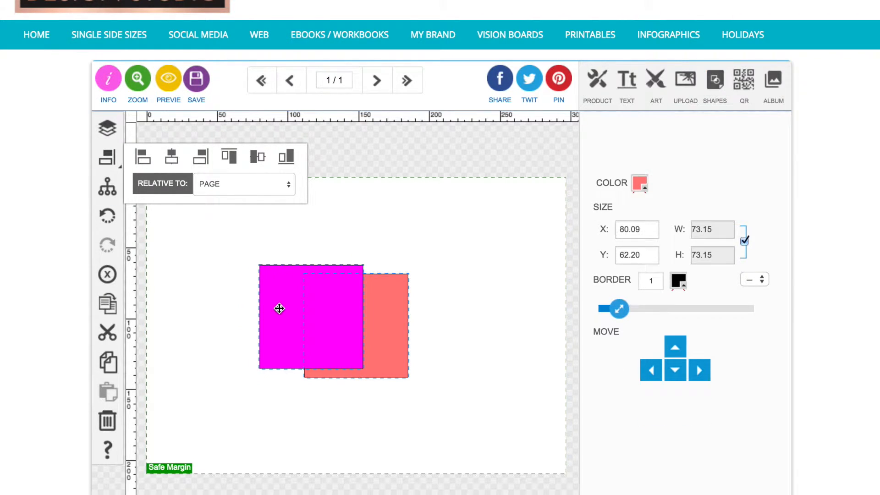
pyautogui.click(107, 128)
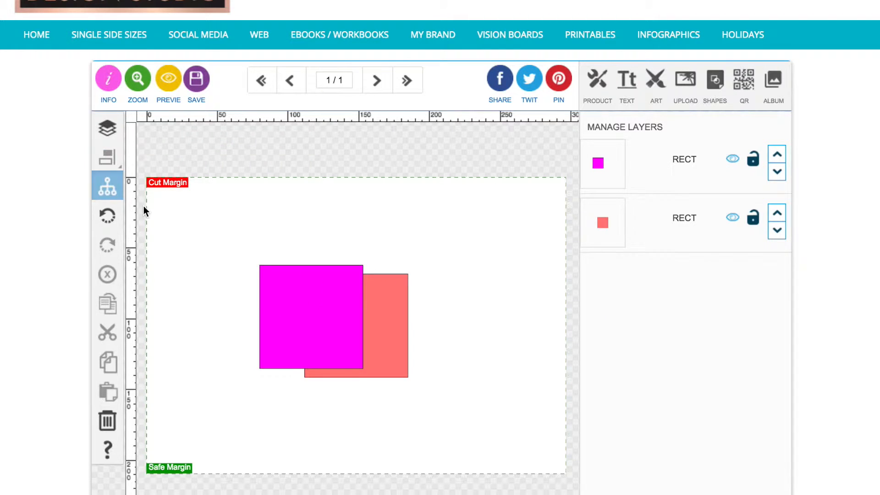
pyautogui.click(334, 303)
pyautogui.keyDown('shift'); pyautogui.click(385, 314); pyautogui.keyUp('shift')
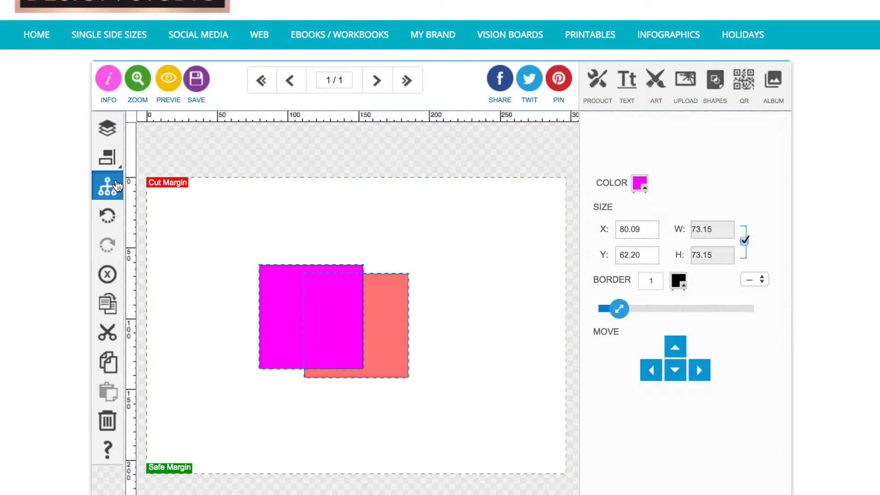
pyautogui.click(105, 195)
pyautogui.moveTo(308, 318); pyautogui.dragTo(360, 359)
pyautogui.moveTo(313, 309); pyautogui.dragTo(294, 295)
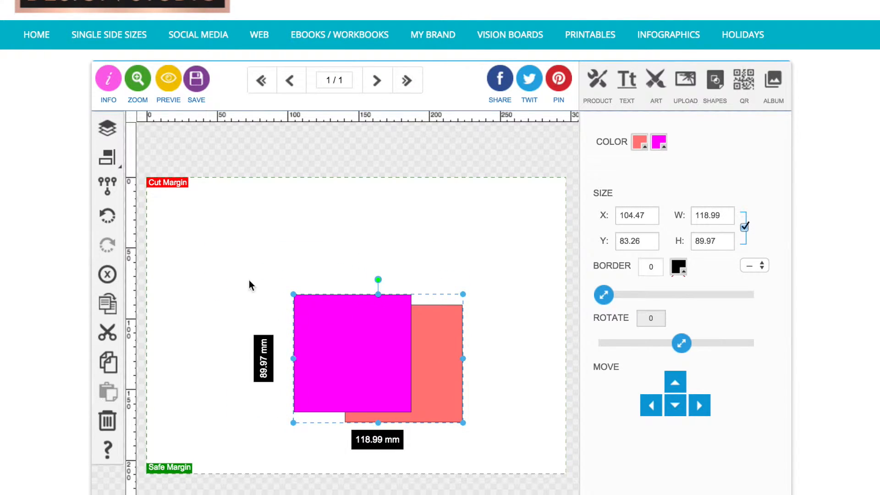
# Ungroup the squares and move them apart, coral to about X 171 mm, Y 62 mm and magenta to about X 69 mm, Y 45 mm.
pyautogui.click(108, 191)
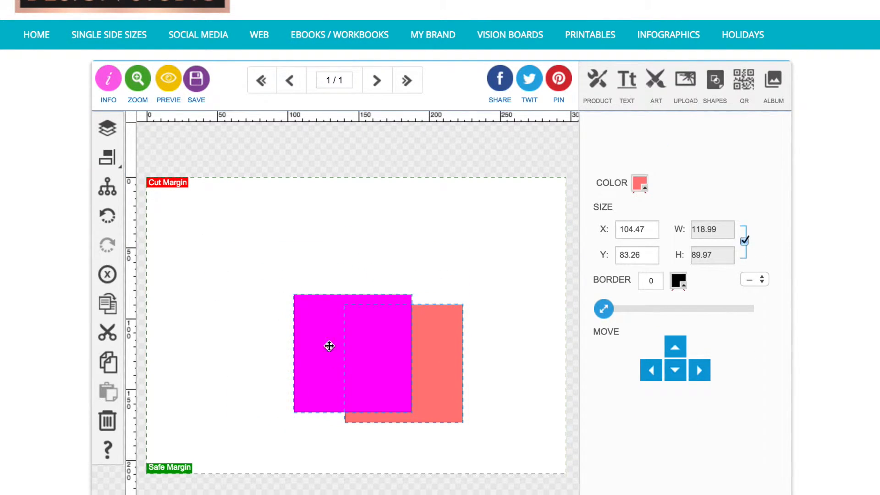
pyautogui.moveTo(309, 345); pyautogui.dragTo(212, 254)
pyautogui.click(180, 313)
pyautogui.moveTo(339, 343); pyautogui.dragTo(446, 340)
pyautogui.click(261, 291)
pyautogui.moveTo(261, 290); pyautogui.dragTo(288, 308)
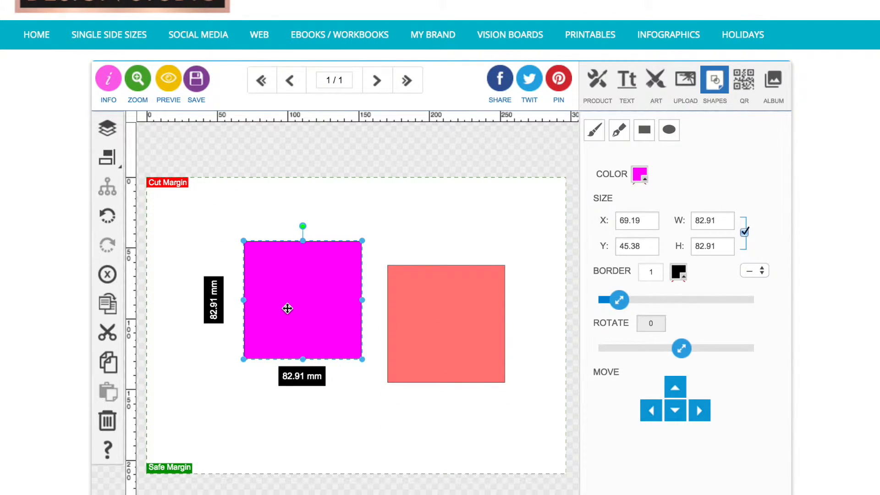
# Undo the magenta square's last move, move it over the coral square, and undo that move as well.
pyautogui.click(104, 216)
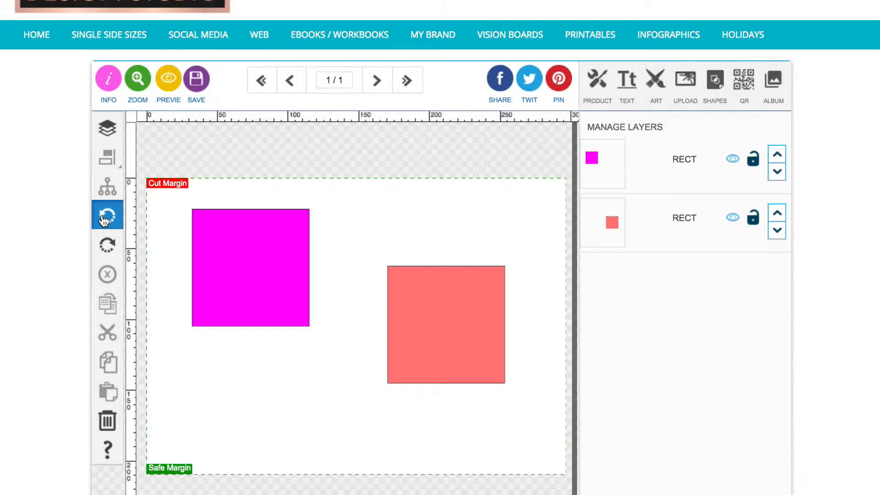
pyautogui.moveTo(235, 269); pyautogui.dragTo(429, 353)
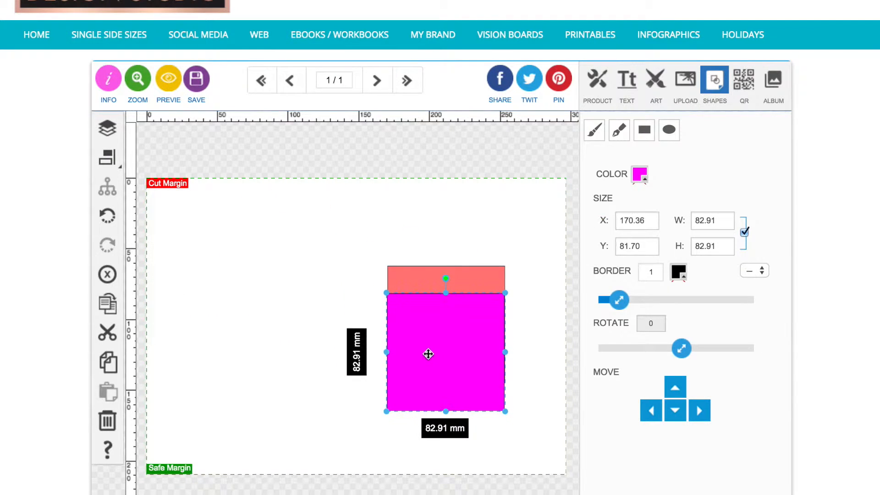
pyautogui.click(109, 217)
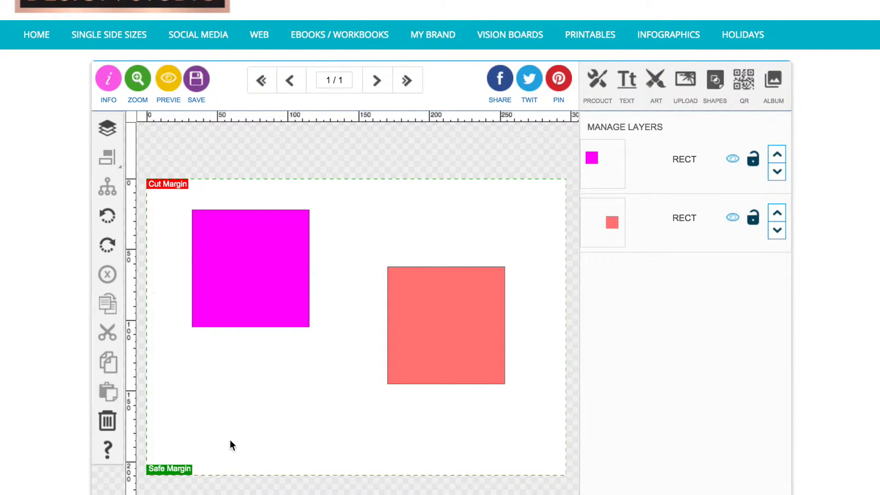
# Redo the undone move and reposition the magenta square at about X 48 mm, Y 54 mm.
pyautogui.click(111, 248)
pyautogui.moveTo(446, 325); pyautogui.dragTo(290, 346)
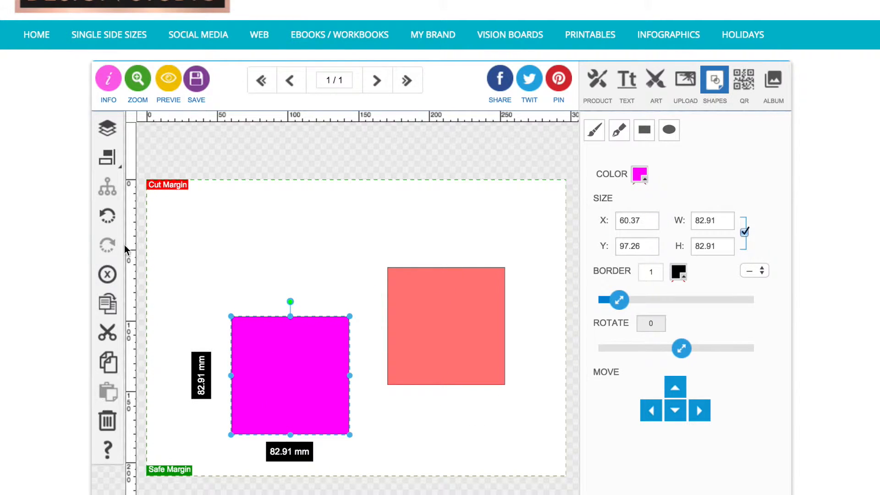
pyautogui.moveTo(271, 353); pyautogui.dragTo(270, 301)
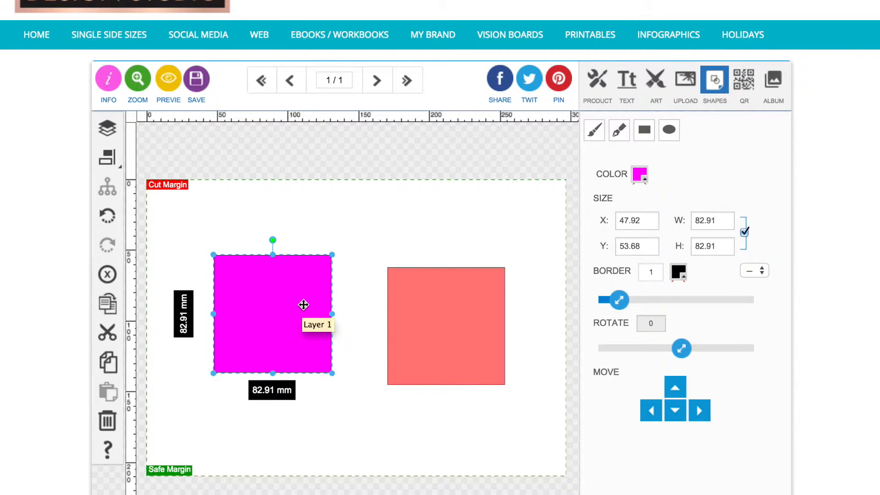
# Delete the magenta square and undo the deletion.
pyautogui.click(105, 275)
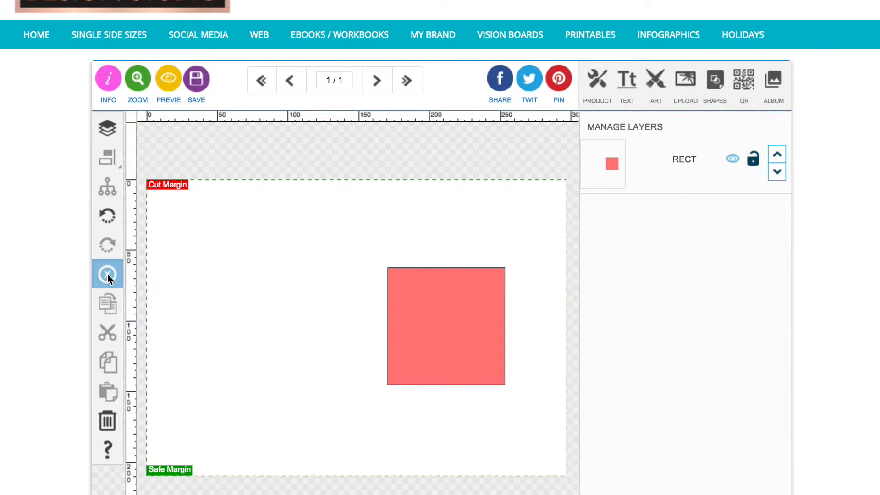
pyautogui.click(109, 219)
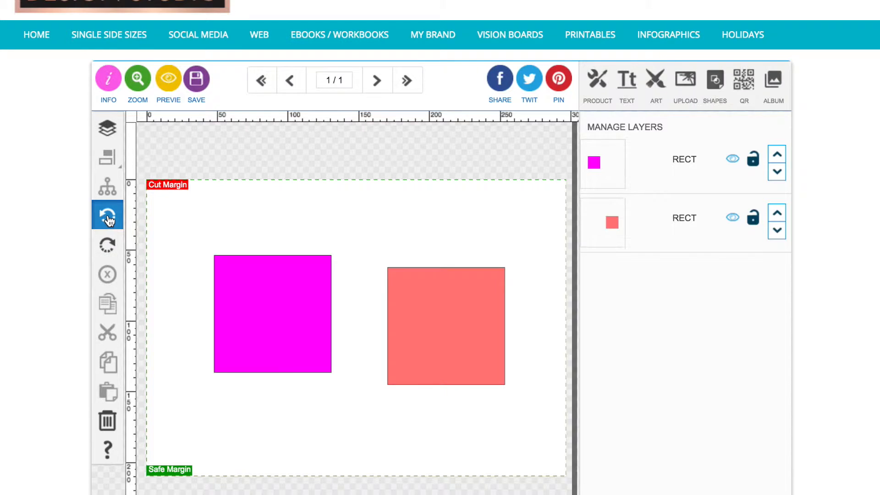
# Duplicate the magenta square three times to make a cascading stack of copies.
pyautogui.click(247, 348)
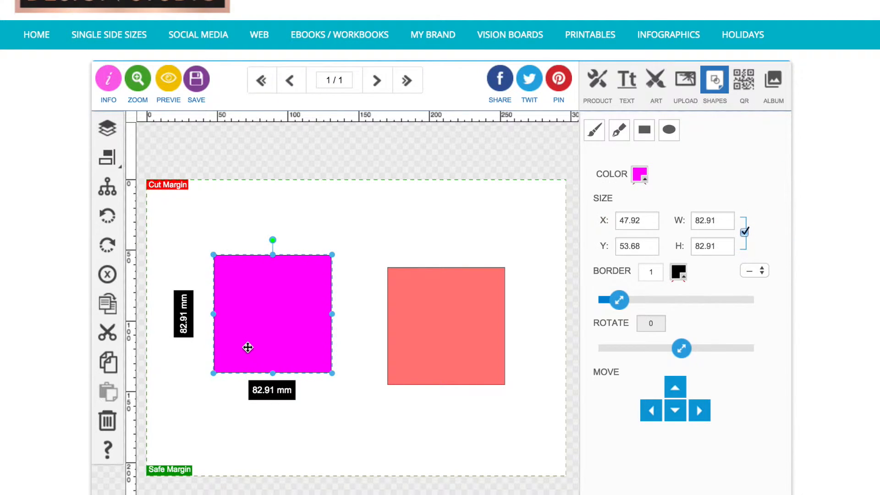
pyautogui.click(106, 305)
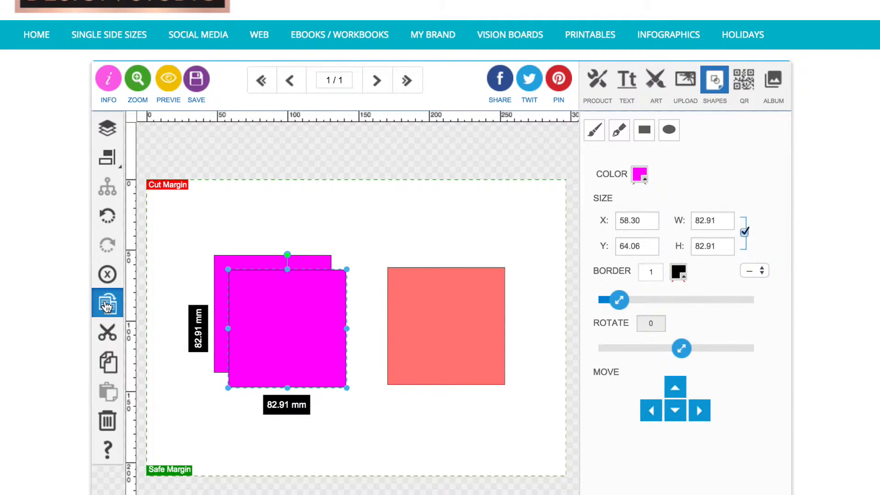
pyautogui.click(106, 305)
pyautogui.click(106, 305)
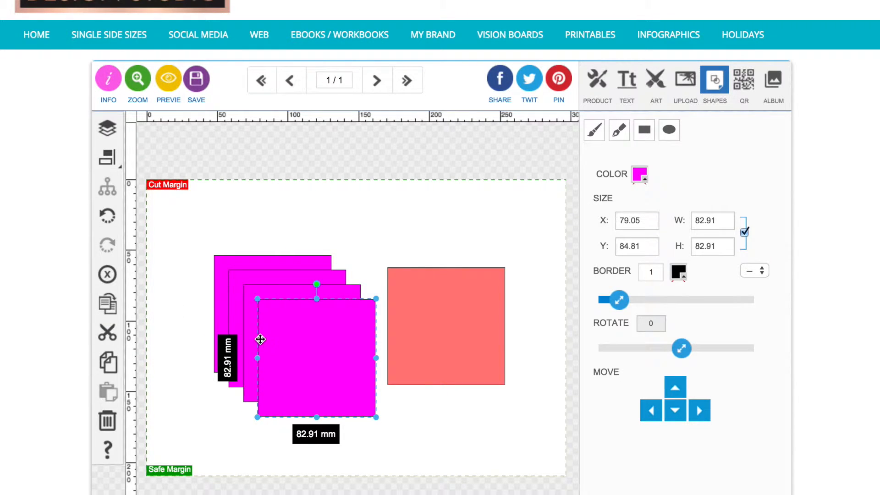
# Cut the frontmost magenta square and paste it back onto the page, twice in a row.
pyautogui.click(108, 335)
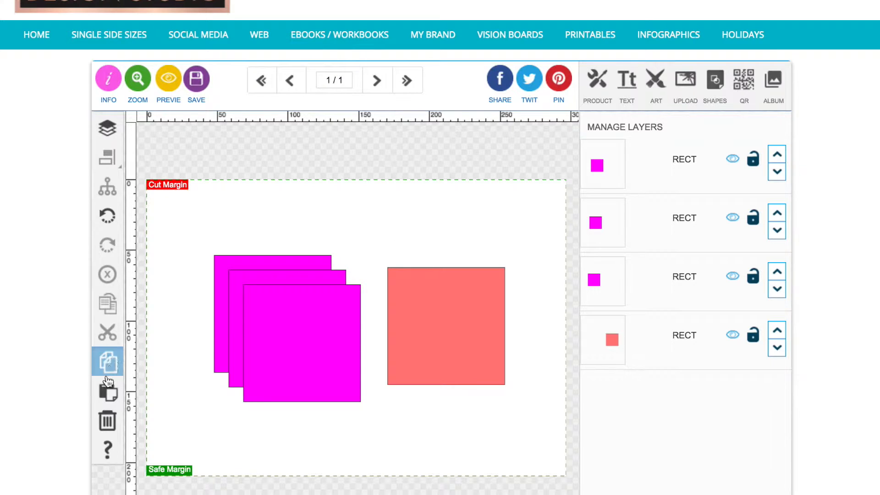
pyautogui.click(108, 395)
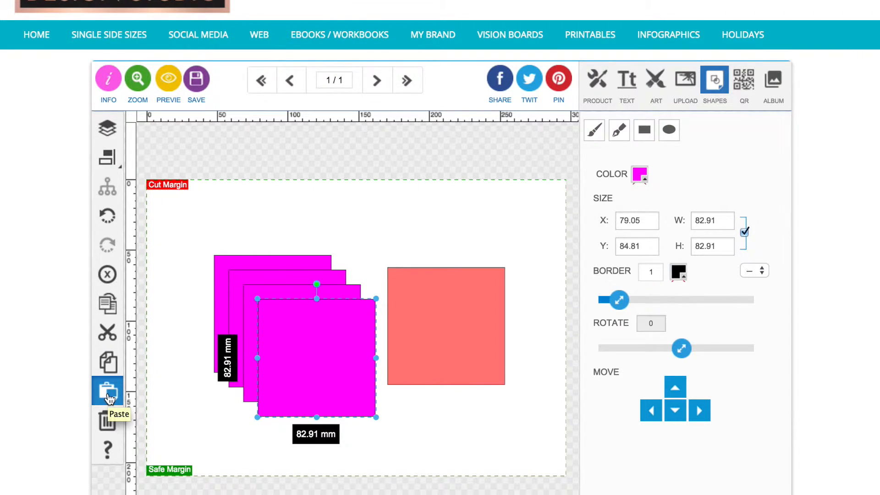
pyautogui.click(107, 332)
pyautogui.click(108, 389)
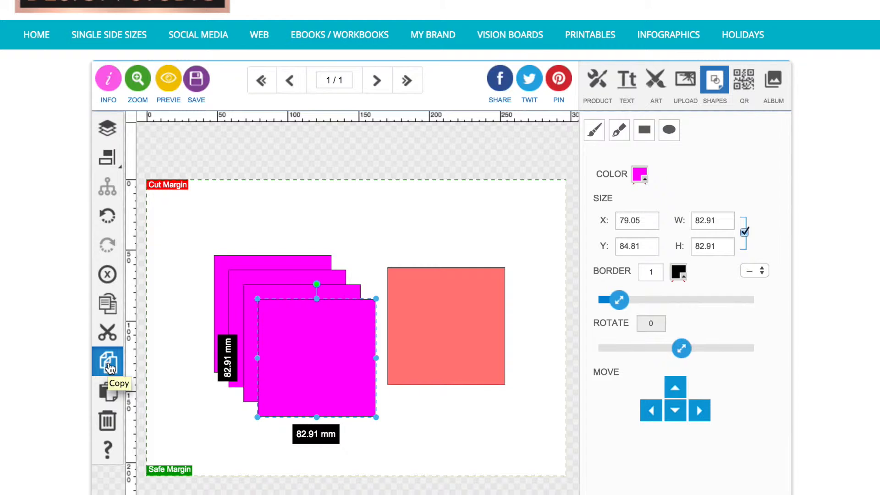
# Copy and paste the coral square, and move the copy to about X 199 mm, Y 97 mm.
pyautogui.click(485, 298)
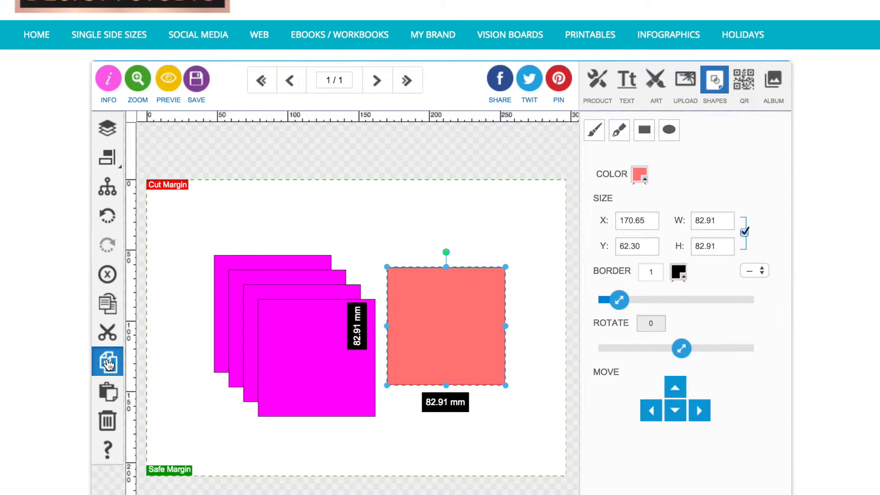
pyautogui.click(110, 389)
pyautogui.moveTo(406, 331); pyautogui.dragTo(444, 380)
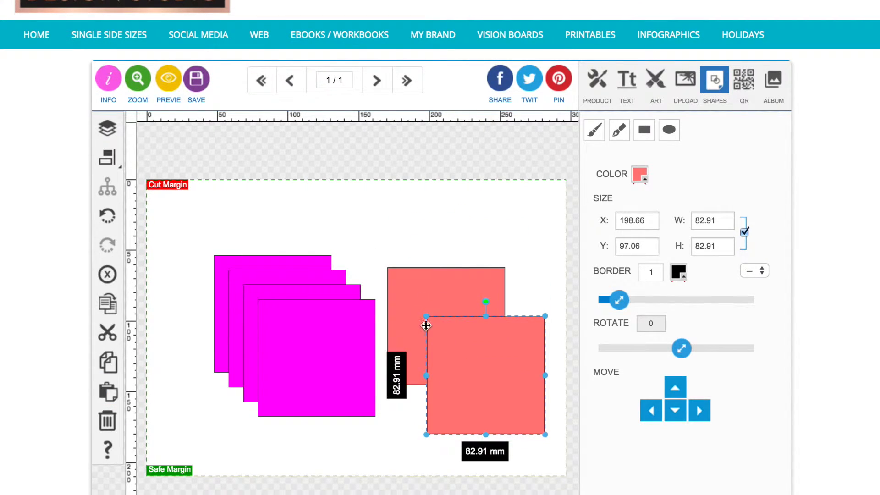
# Paste two more coral squares spread across the page's upper area, and move the lower copy to about X 183 mm, Y 111 mm.
pyautogui.click(113, 366)
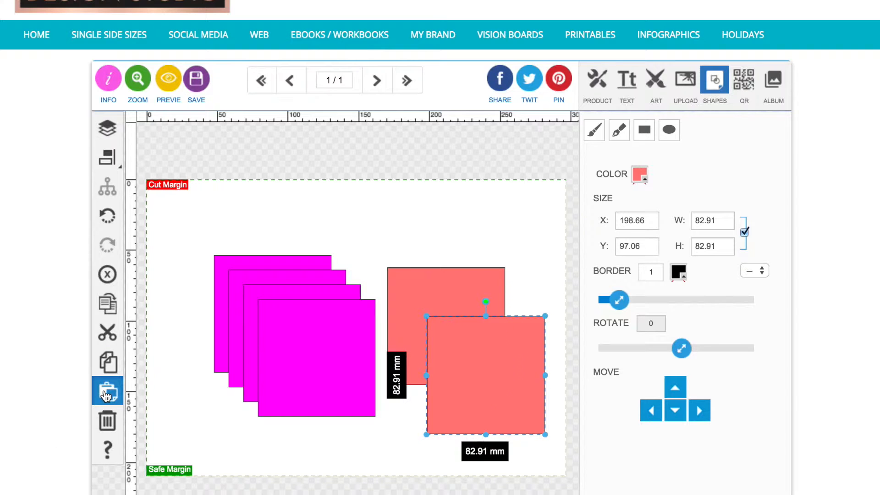
pyautogui.click(107, 393)
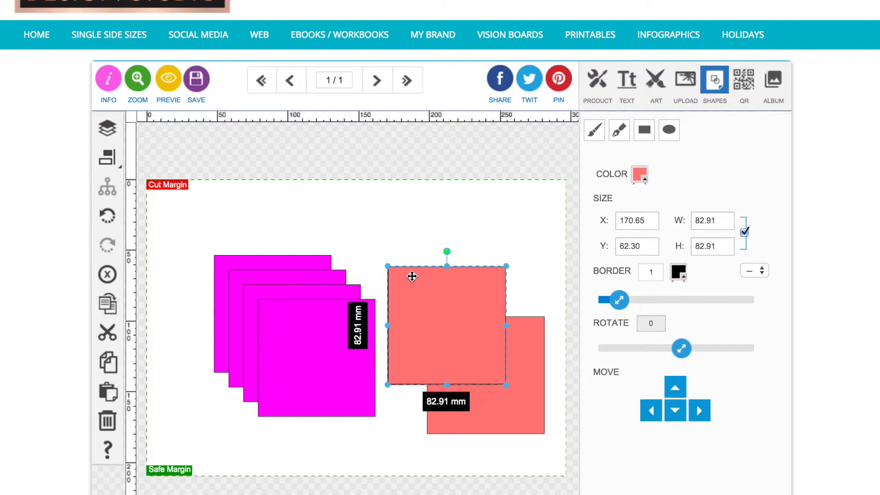
pyautogui.moveTo(418, 289); pyautogui.dragTo(364, 223)
pyautogui.hotkey('ctrl', 'v')
pyautogui.moveTo(499, 301); pyautogui.dragTo(553, 242)
pyautogui.click(463, 359)
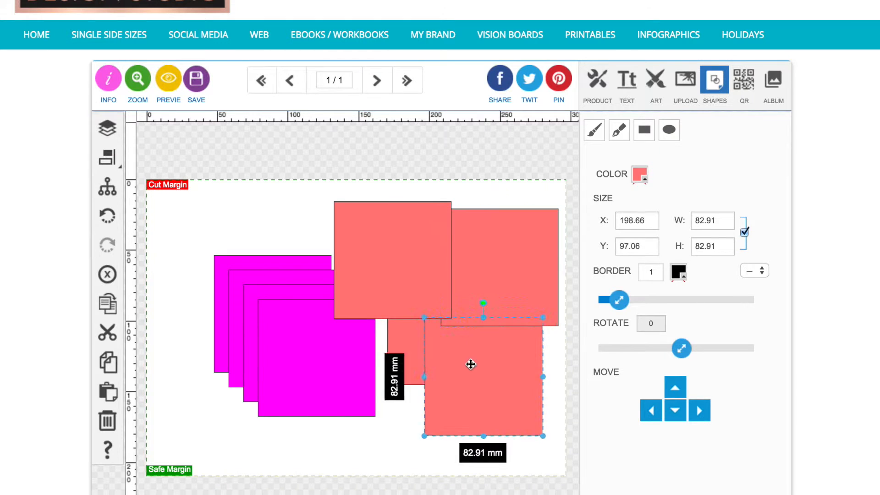
pyautogui.moveTo(463, 360); pyautogui.dragTo(439, 380)
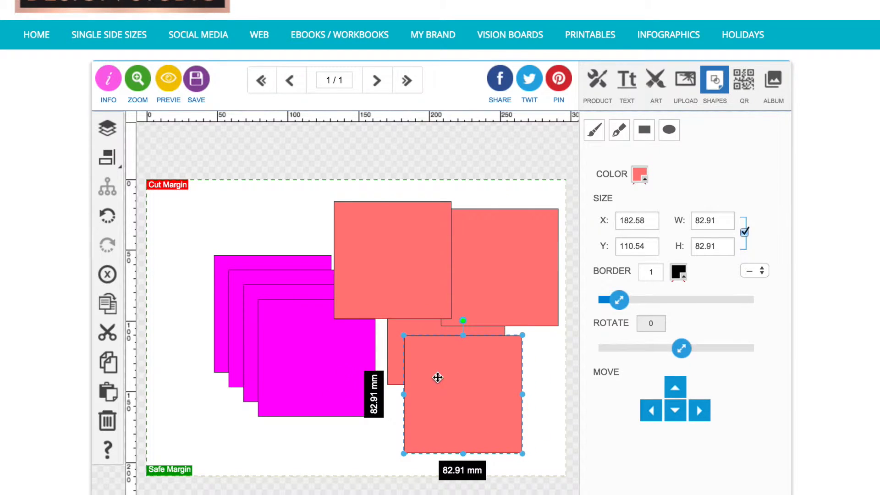
# Clear the entire drawing from the page.
pyautogui.click(109, 420)
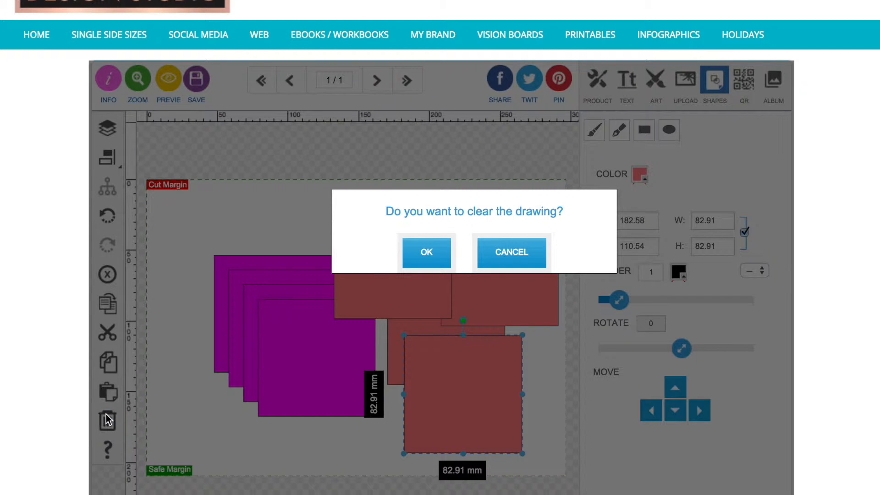
pyautogui.click(442, 253)
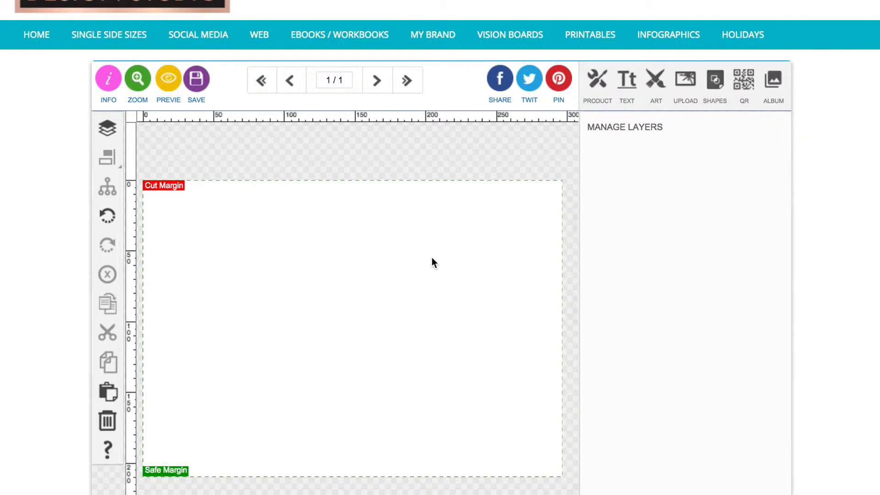
# Open the help guide and look through its tool descriptions and Editing/Decoration Options section.
pyautogui.click(108, 450)
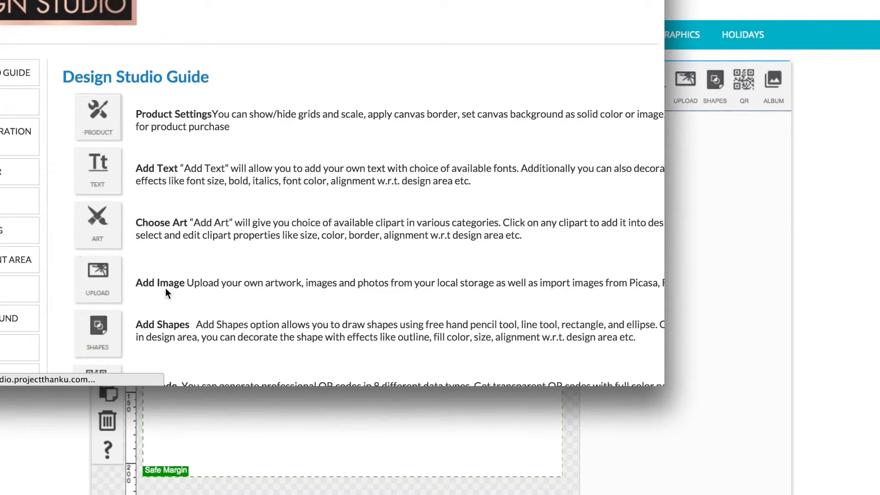
pyautogui.scroll(-10, 207, 162)
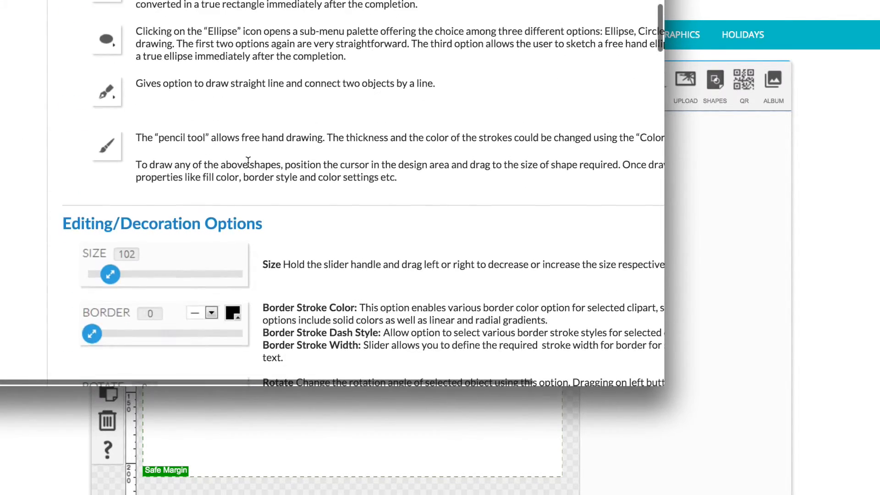
pyautogui.scroll(15, 248, 162)
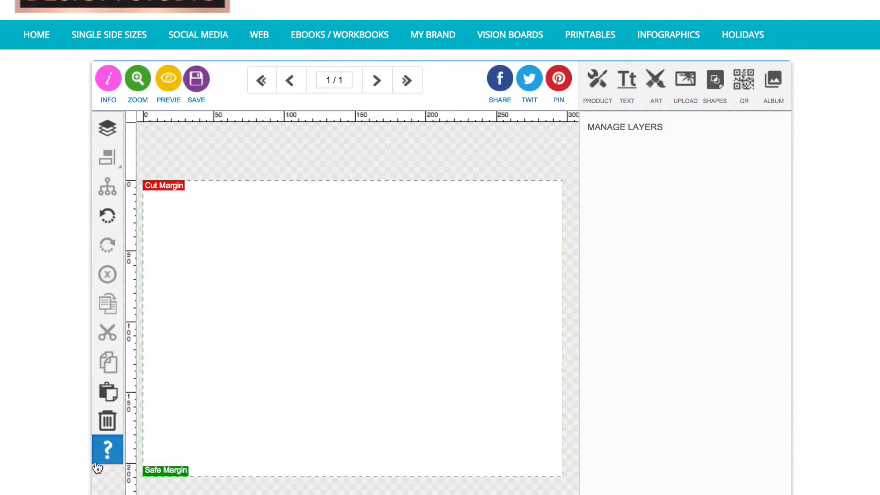
# Open the product settings to view the page's border, margin and background options.
pyautogui.scroll(3, 400, 323)
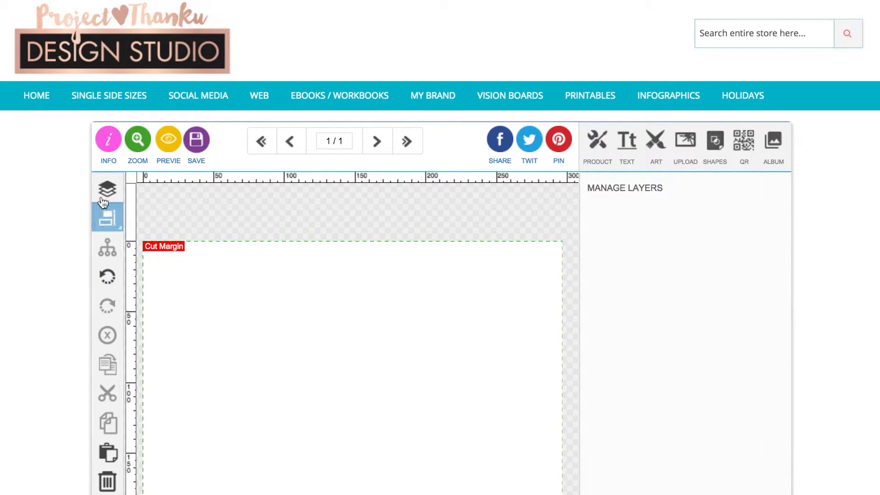
pyautogui.click(600, 142)
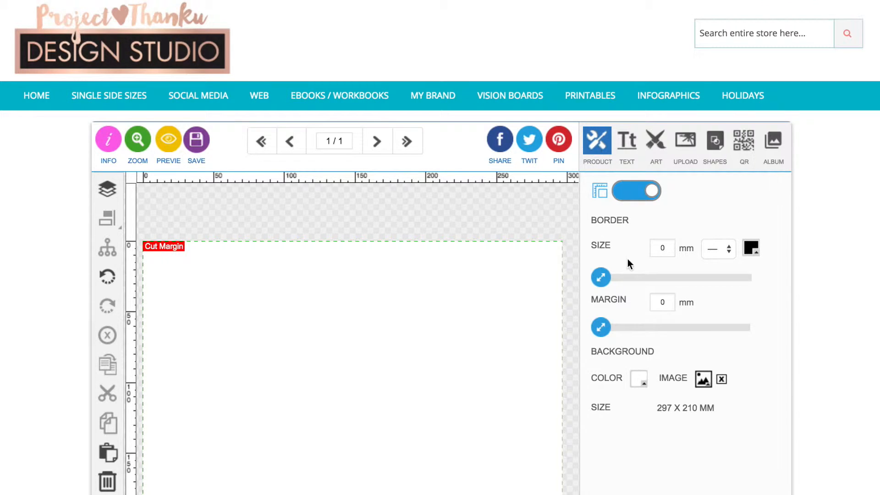
pyautogui.scroll(-2, 403, 226)
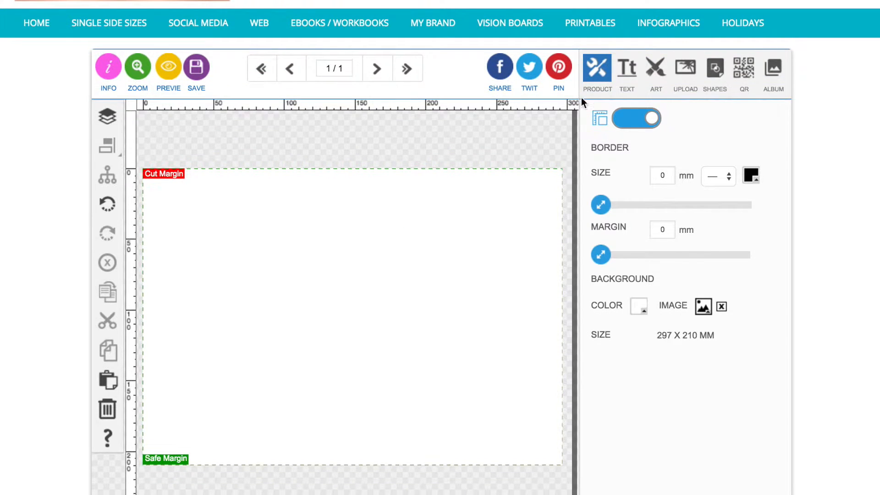
# Draw a black rectangle in the left half of the empty page.
pyautogui.click(716, 74)
pyautogui.click(644, 118)
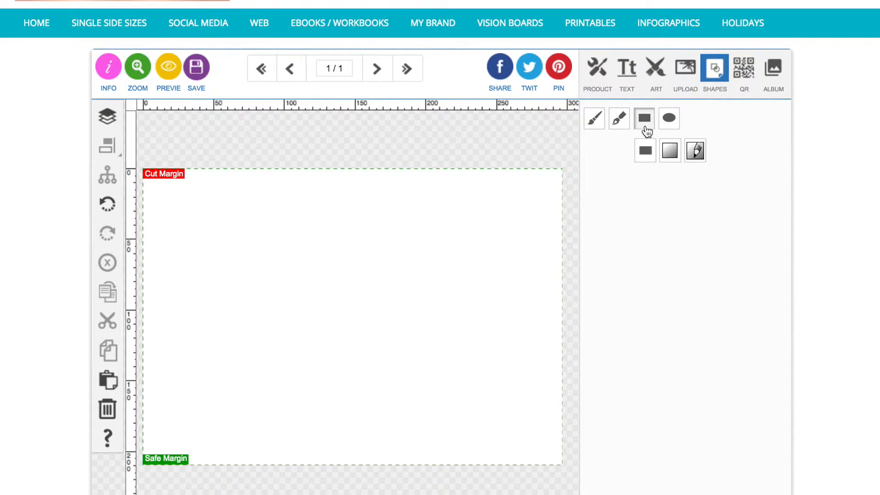
pyautogui.moveTo(183, 225); pyautogui.dragTo(323, 345)
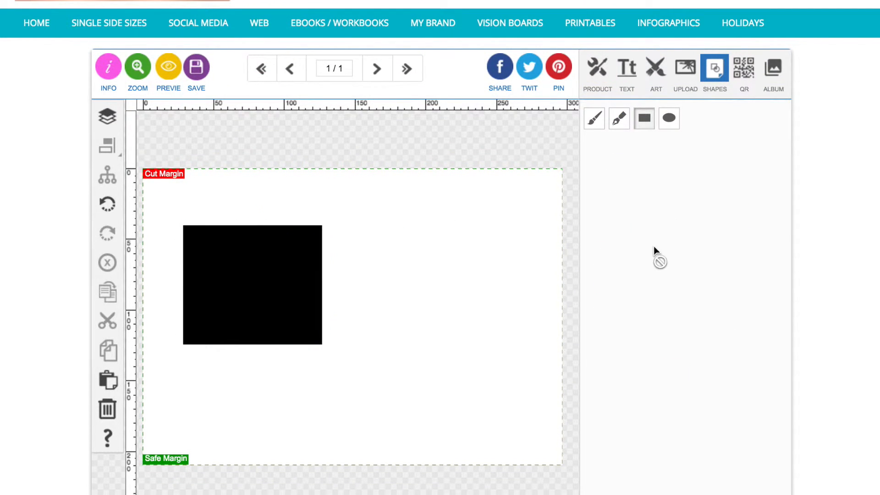
# Draw a circle about 102 mm wide to the right of the black rectangle and fill it with salmon pink.
pyautogui.click(668, 119)
pyautogui.moveTo(428, 223); pyautogui.dragTo(503, 277)
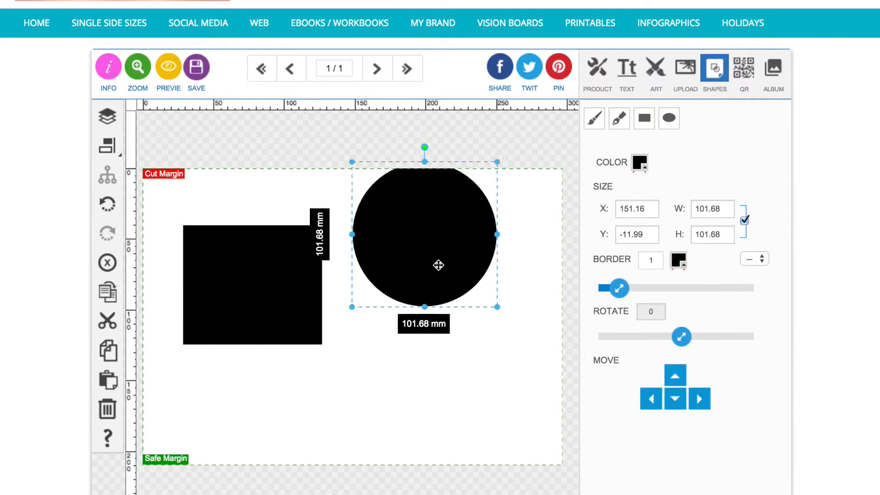
pyautogui.click(640, 166)
pyautogui.click(689, 219)
pyautogui.click(687, 147)
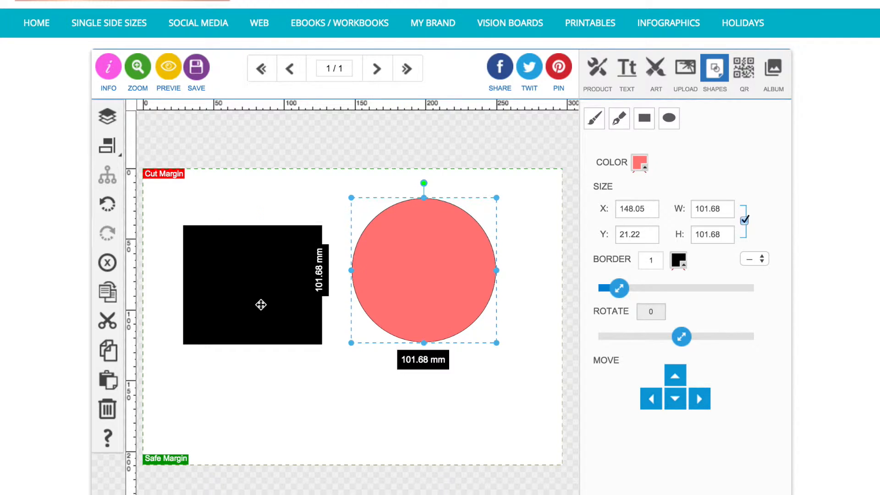
# Fill the black rectangle with the hot pink swatch, colour ff007f.
pyautogui.click(261, 304)
pyautogui.click(642, 165)
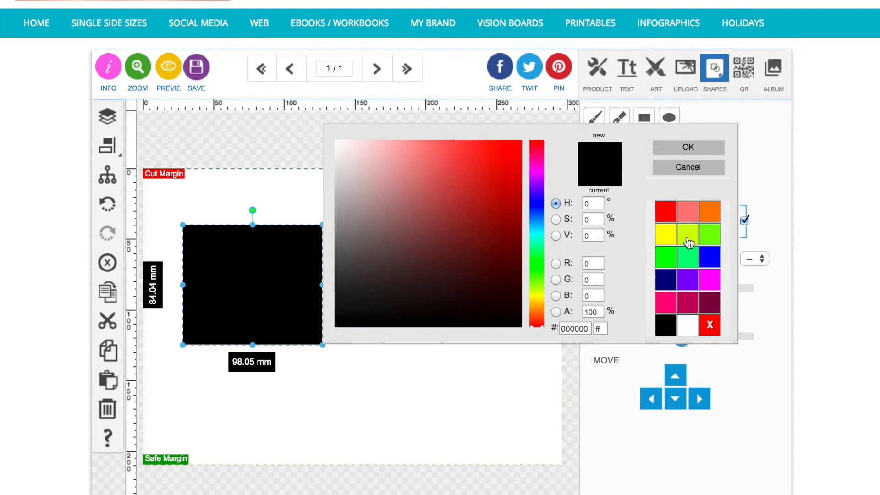
pyautogui.click(666, 302)
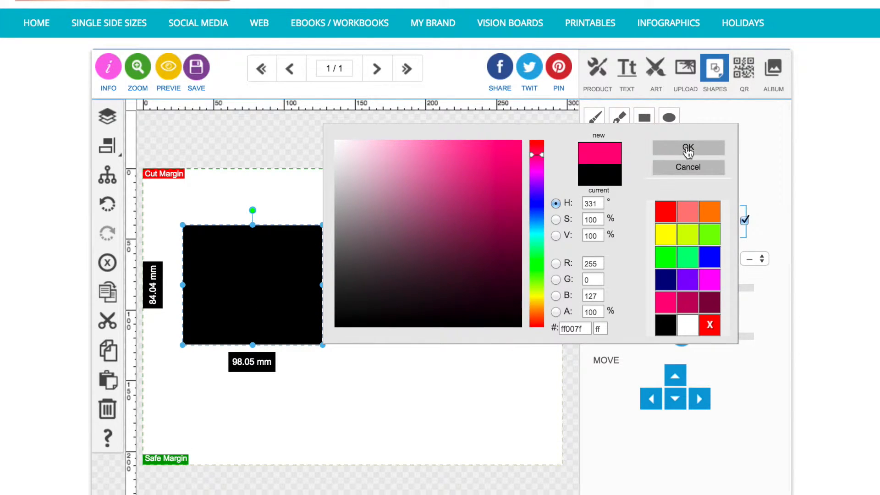
pyautogui.click(688, 147)
pyautogui.click(395, 355)
pyautogui.click(276, 267)
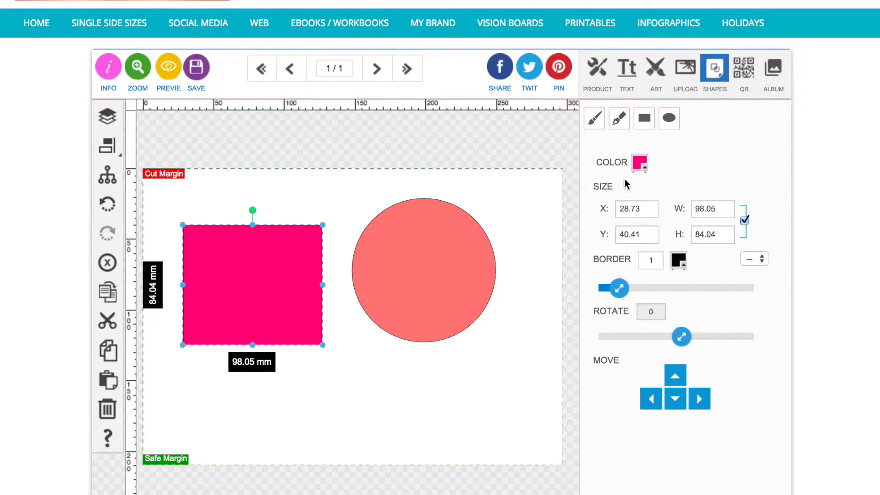
# View the page's border settings and the border options of the pink rectangle.
pyautogui.click(601, 84)
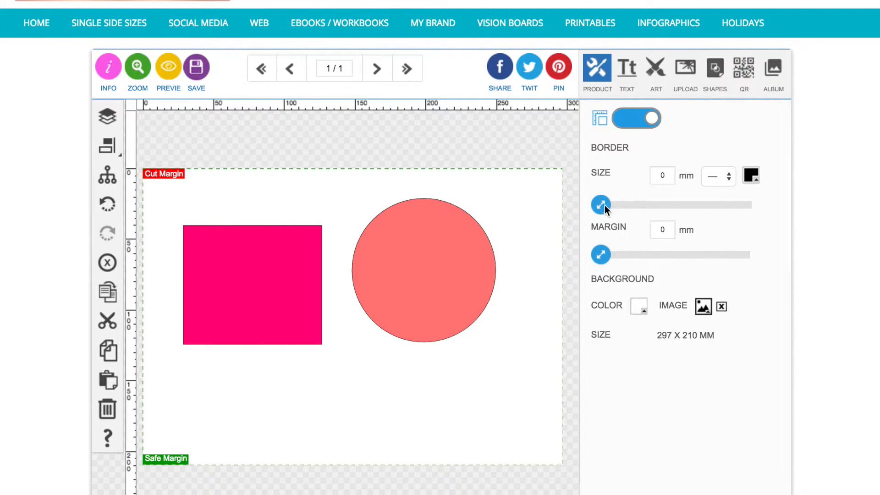
pyautogui.click(262, 270)
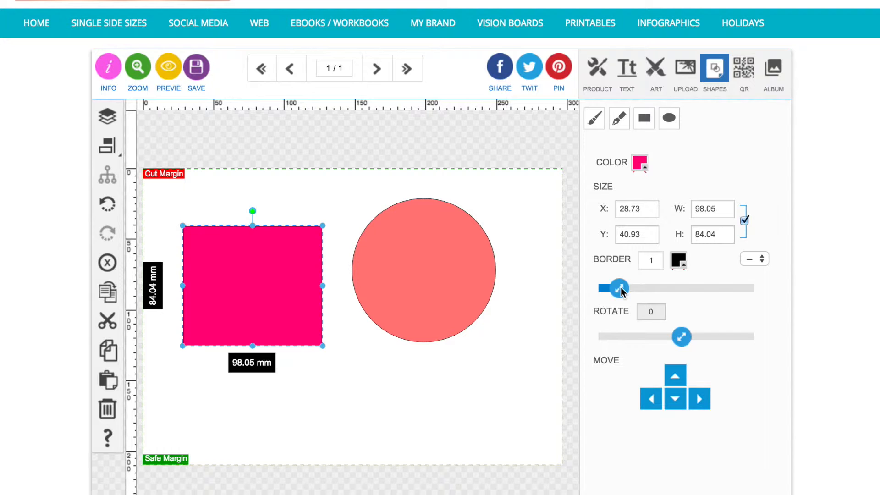
pyautogui.click(431, 352)
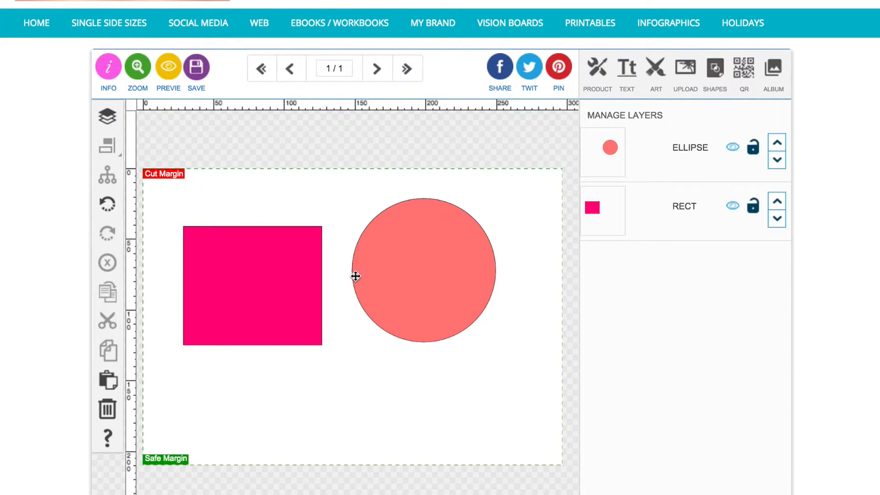
pyautogui.click(275, 331)
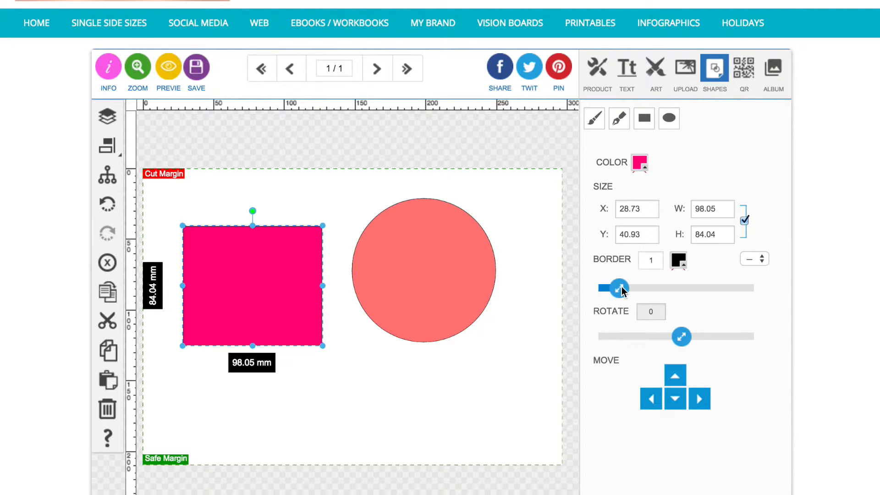
# Remove the pink rectangle's border and bring it back with a size of 10.
pyautogui.moveTo(621, 286); pyautogui.dragTo(579, 293)
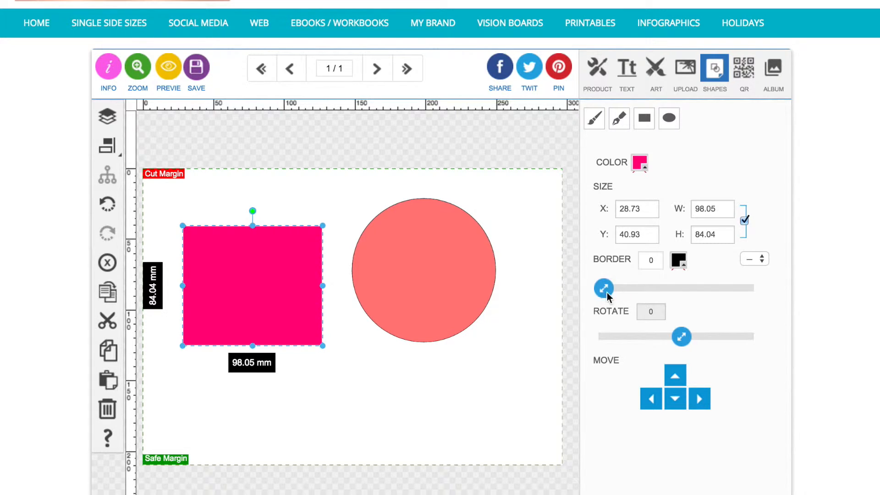
pyautogui.click(373, 387)
pyautogui.click(302, 329)
pyautogui.moveTo(608, 287); pyautogui.dragTo(785, 293)
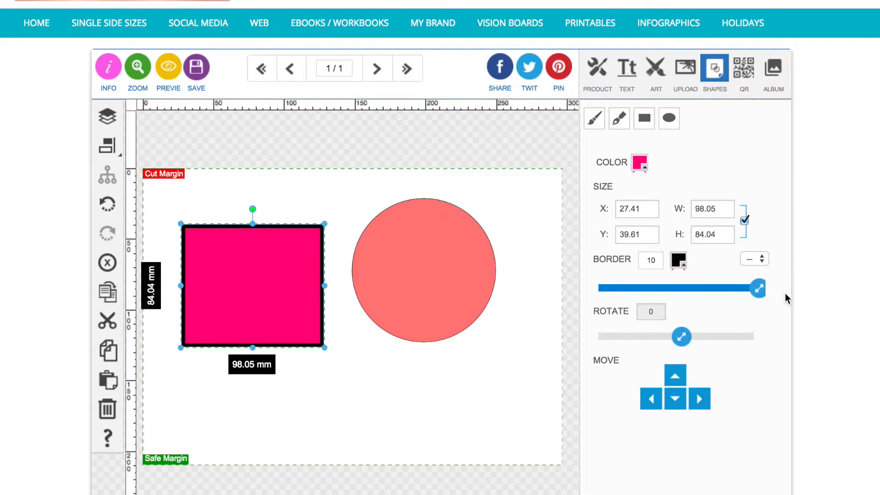
# Change the pink rectangle's border colour to purple.
pyautogui.click(678, 260)
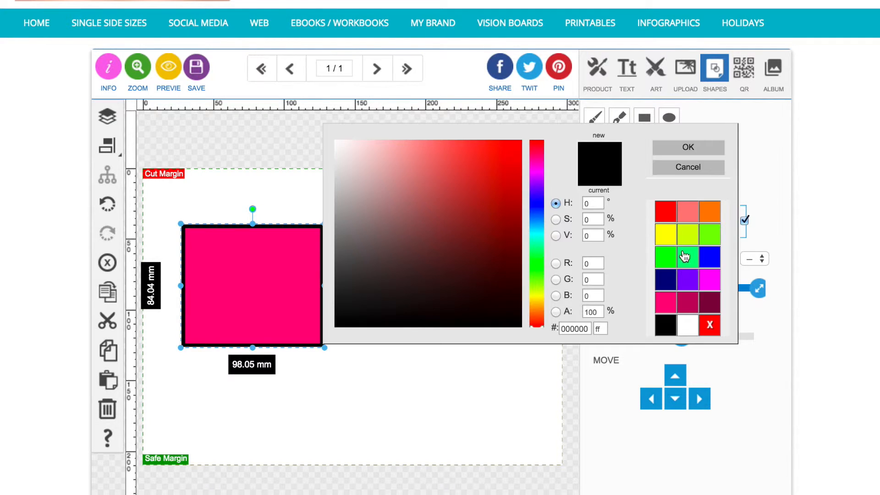
pyautogui.click(687, 281)
pyautogui.click(687, 148)
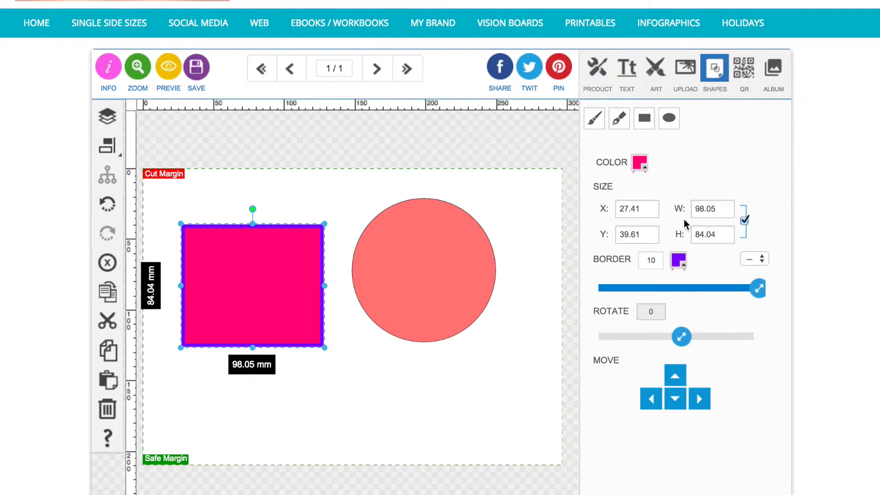
pyautogui.click(280, 417)
# Rotate the pink rectangle to -5 degrees and turn it back the other way to 6 degrees.
pyautogui.click(276, 310)
pyautogui.moveTo(683, 337)
pyautogui.mouseDown()
pyautogui.moveTo(659, 337)
pyautogui.moveTo(714, 338)
pyautogui.moveTo(650, 336)
pyautogui.moveTo(675, 340)
pyautogui.mouseUp()
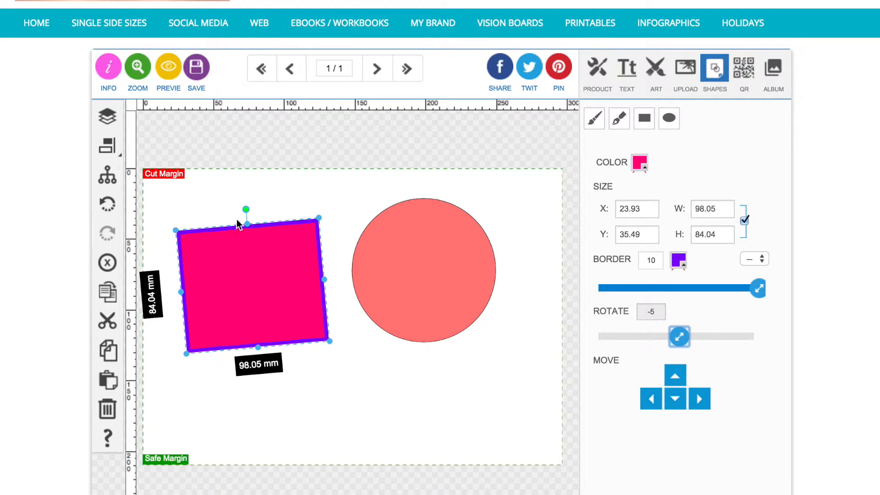
pyautogui.moveTo(245, 208); pyautogui.dragTo(263, 204)
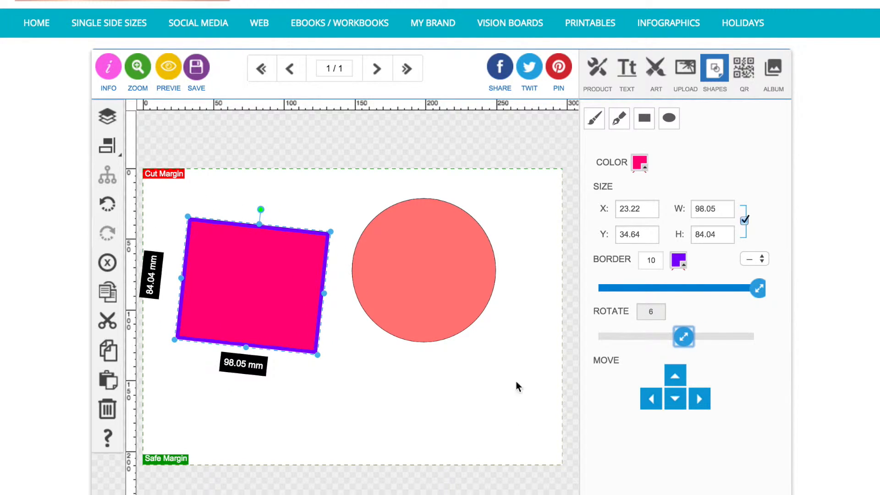
# Reposition the pink rectangle freehand and with nudges right, down and up, ending at about X 27, Y 56.
pyautogui.moveTo(271, 253); pyautogui.dragTo(252, 260)
pyautogui.click(701, 408)
pyautogui.click(701, 408)
pyautogui.click(679, 404)
pyautogui.click(680, 407)
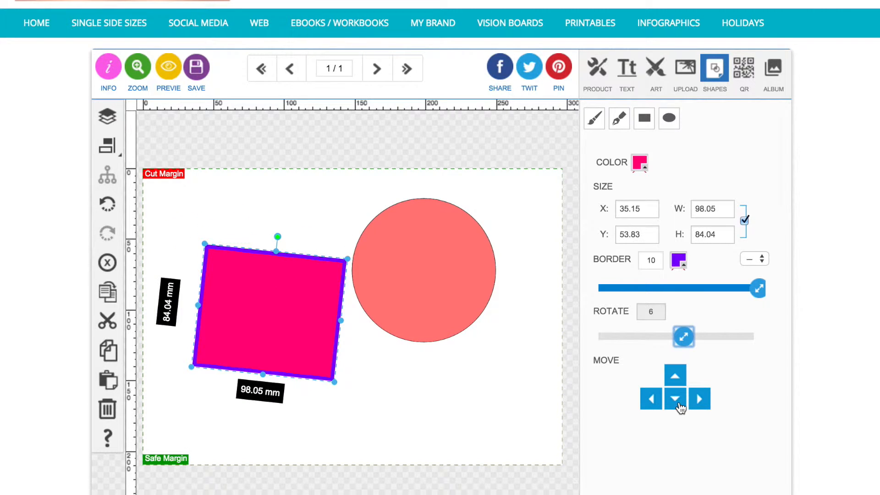
pyautogui.click(679, 406)
pyautogui.moveTo(274, 369); pyautogui.dragTo(224, 359)
pyautogui.click(701, 406)
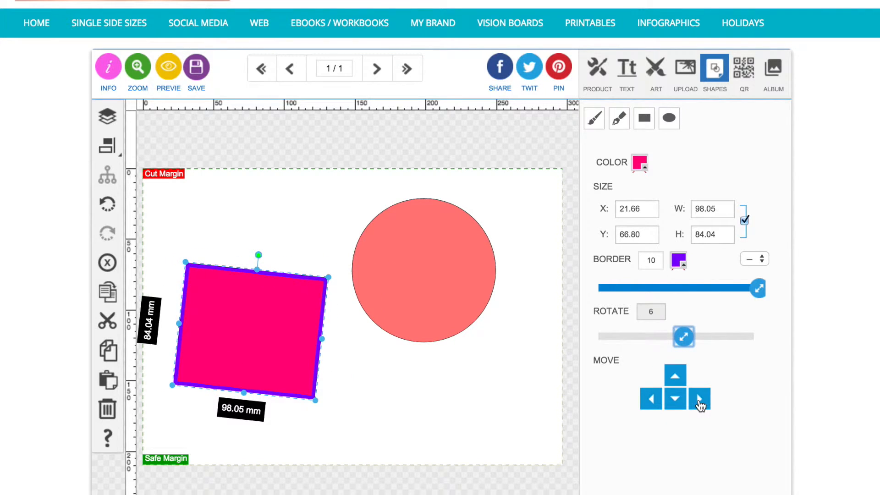
pyautogui.click(700, 405)
pyautogui.click(673, 376)
pyautogui.click(674, 376)
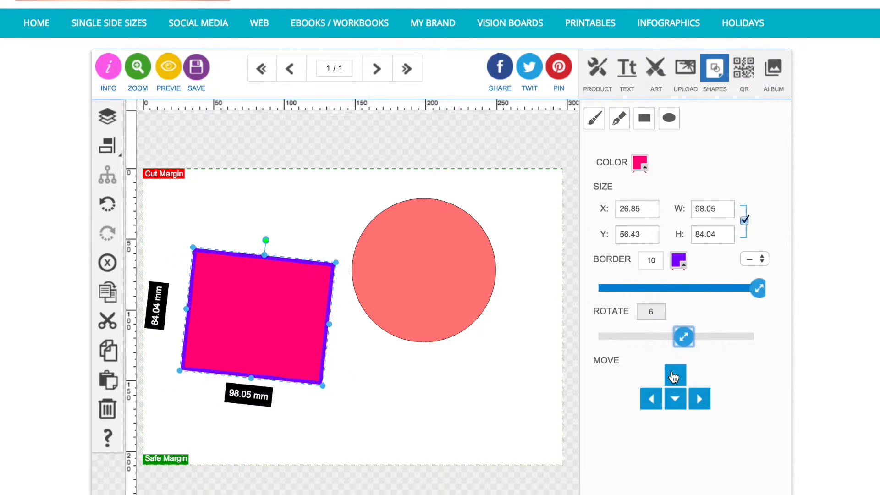
# Move the pink rectangle to the page's lower-right edge and the circle to the upper-left area at about X 29, Y 24.
pyautogui.click(428, 285)
pyautogui.moveTo(428, 285); pyautogui.dragTo(424, 278)
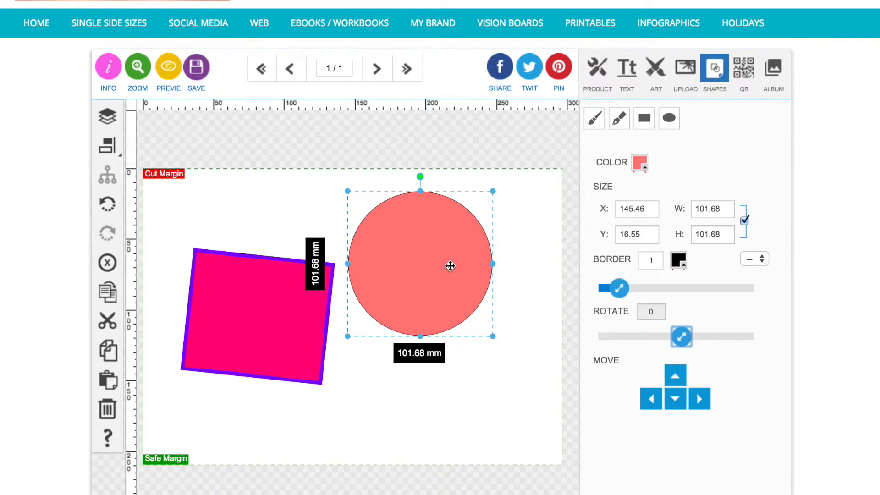
pyautogui.moveTo(251, 318); pyautogui.dragTo(504, 384)
pyautogui.click(433, 251)
pyautogui.moveTo(432, 251); pyautogui.dragTo(269, 261)
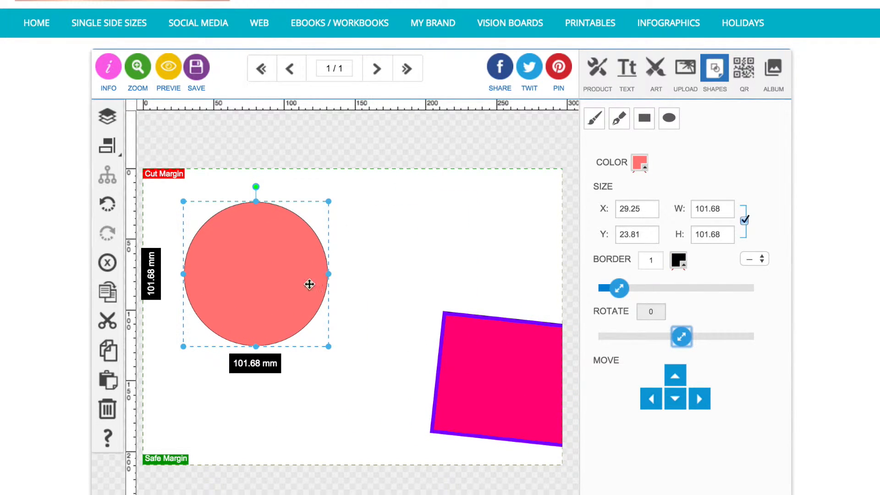
# Shrink the circle to about 46 mm wide and set its X position to 20.
pyautogui.moveTo(328, 346); pyautogui.dragTo(250, 268)
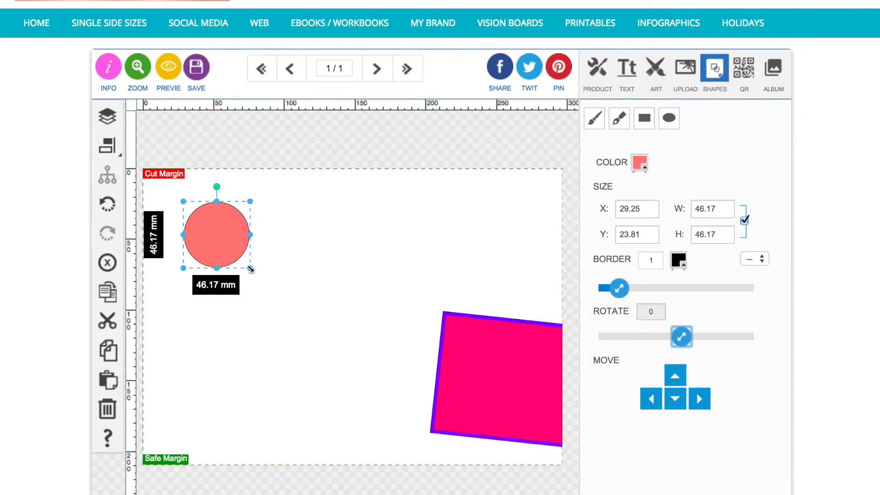
pyautogui.doubleClick(631, 209)
pyautogui.write('20')
pyautogui.press('Return')
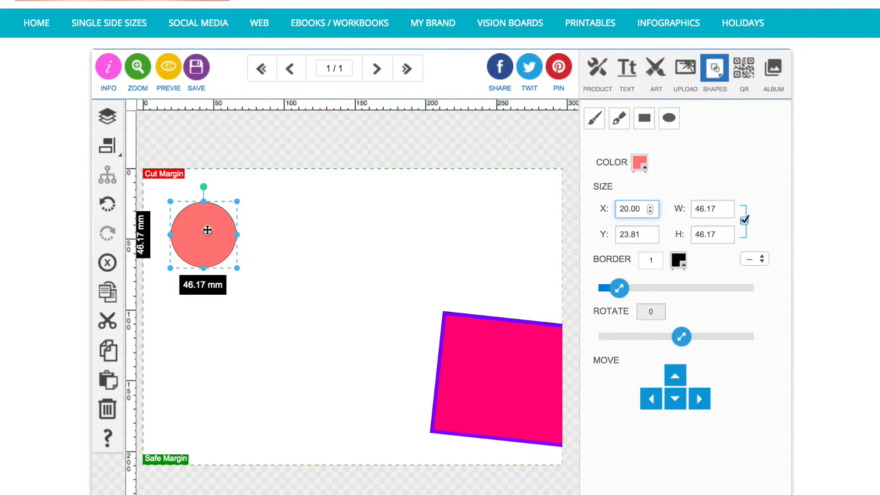
# Duplicate the small circle, place the copy below it at about Y 84 and set the copy's X position to 20.
pyautogui.click(120, 300)
pyautogui.moveTo(211, 257)
pyautogui.mouseDown()
pyautogui.moveTo(216, 337)
pyautogui.moveTo(226, 326)
pyautogui.moveTo(259, 323)
pyautogui.mouseUp()
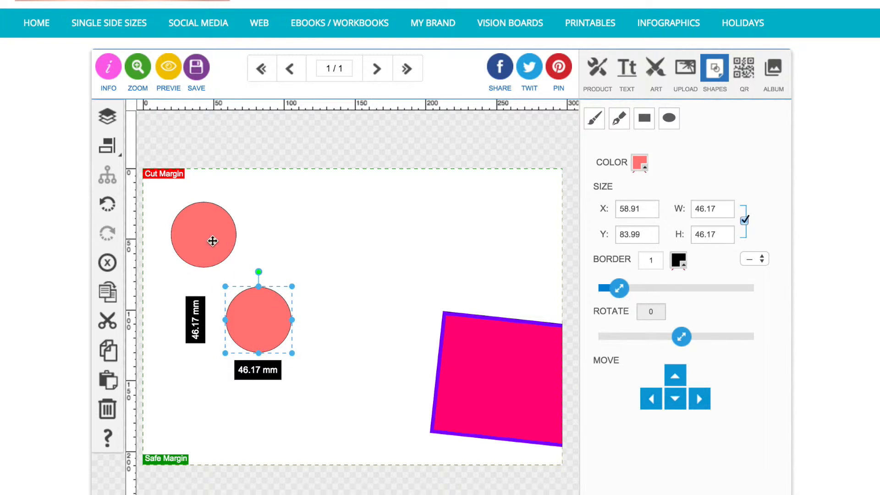
pyautogui.doubleClick(633, 210)
pyautogui.write('20')
pyautogui.press('Return')
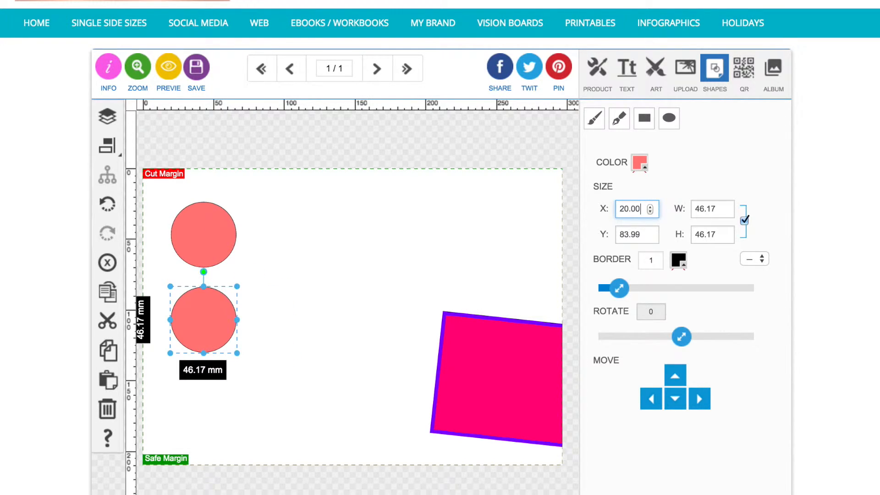
# Duplicate the second circle, place the copy beneath it at about Y 147 and align it at X position 20.
pyautogui.click(117, 295)
pyautogui.moveTo(210, 328)
pyautogui.mouseDown()
pyautogui.moveTo(198, 406)
pyautogui.moveTo(190, 407)
pyautogui.mouseUp()
pyautogui.doubleClick(634, 209)
pyautogui.write('20')
pyautogui.press('Return')
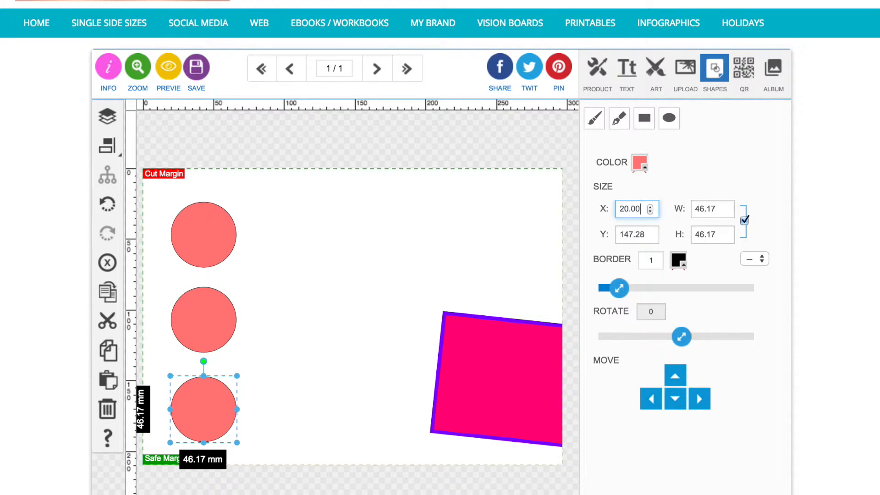
# Move the top circle out of the column to about X 85, Y 35.
pyautogui.click(397, 210)
pyautogui.click(204, 256)
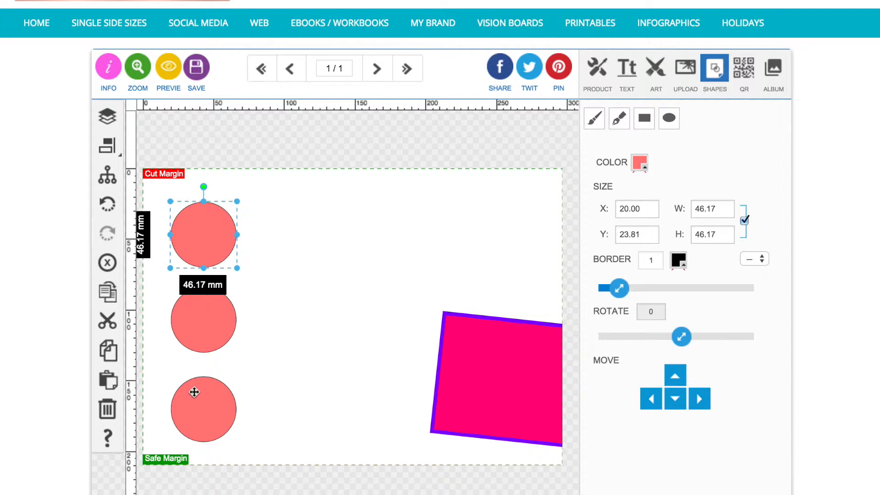
pyautogui.click(316, 303)
pyautogui.click(213, 230)
pyautogui.moveTo(239, 243); pyautogui.dragTo(331, 259)
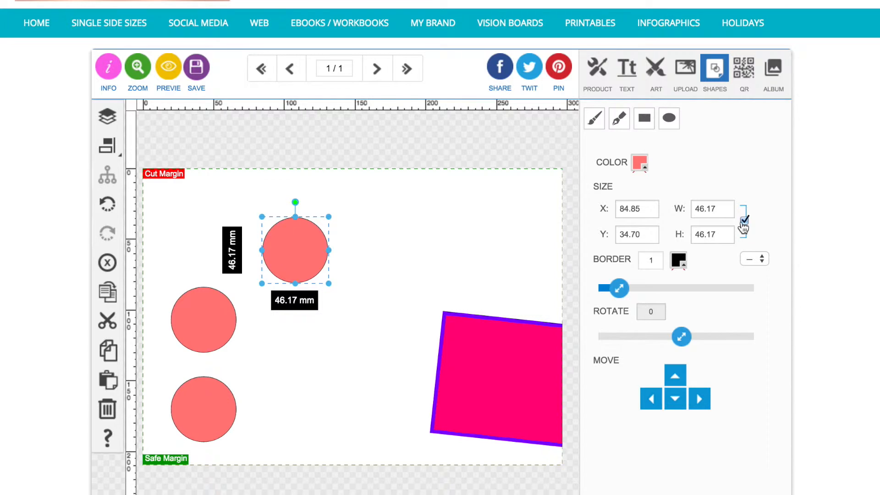
# Resize the moved circle proportionally to about 71 mm, 42 mm and finally 104 mm wide.
pyautogui.moveTo(329, 284); pyautogui.dragTo(363, 316)
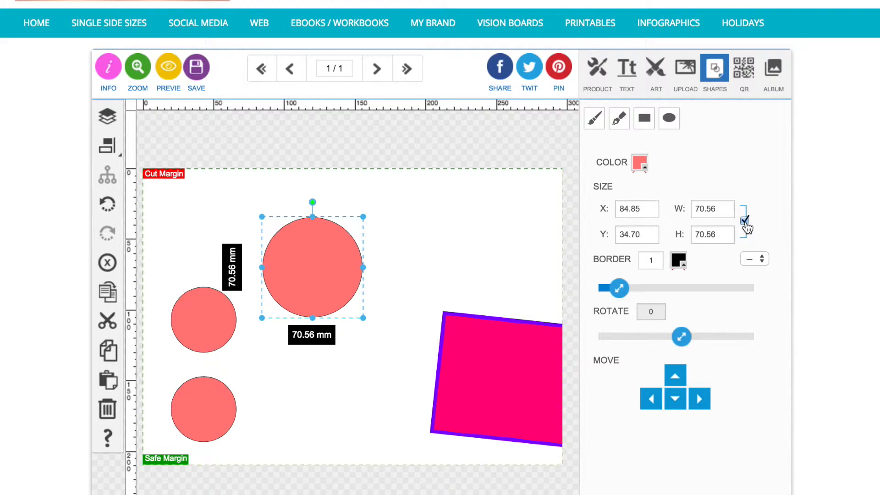
pyautogui.moveTo(363, 318); pyautogui.dragTo(322, 276)
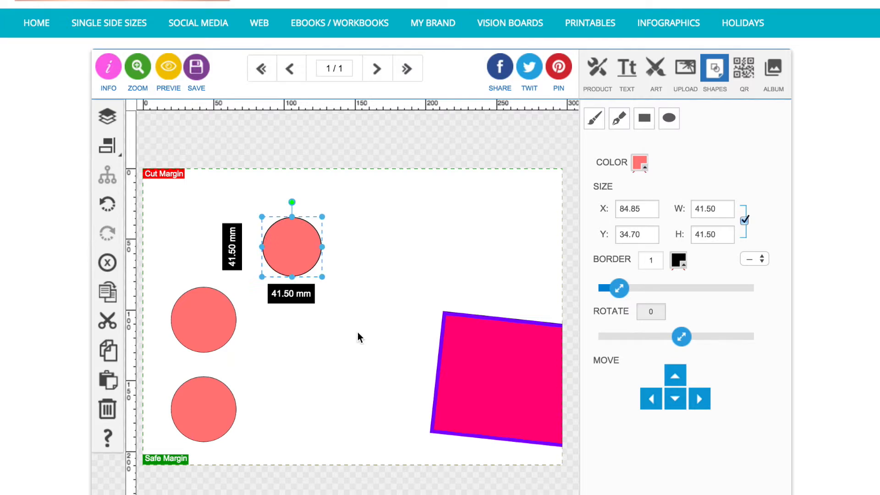
pyautogui.moveTo(358, 337); pyautogui.dragTo(411, 395)
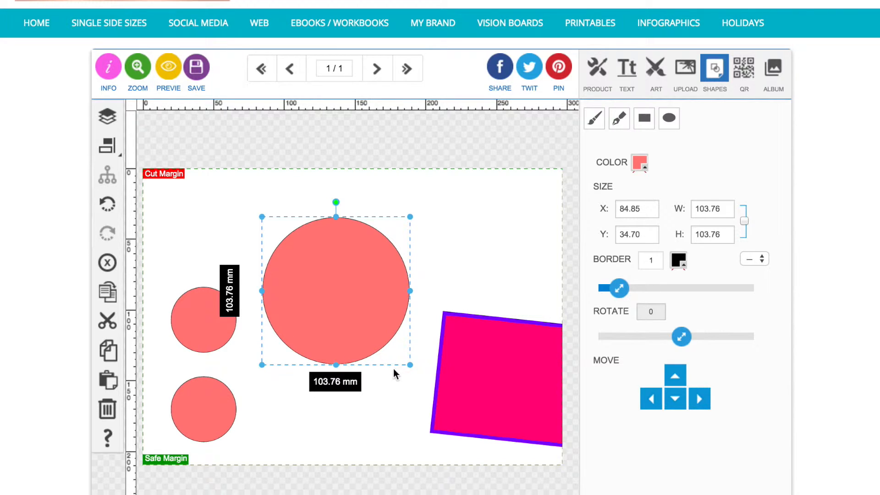
# Stretch the large circle into an ellipse about 132 mm wide and 94 mm high with its width and height unlinked.
pyautogui.moveTo(411, 294); pyautogui.dragTo(429, 292)
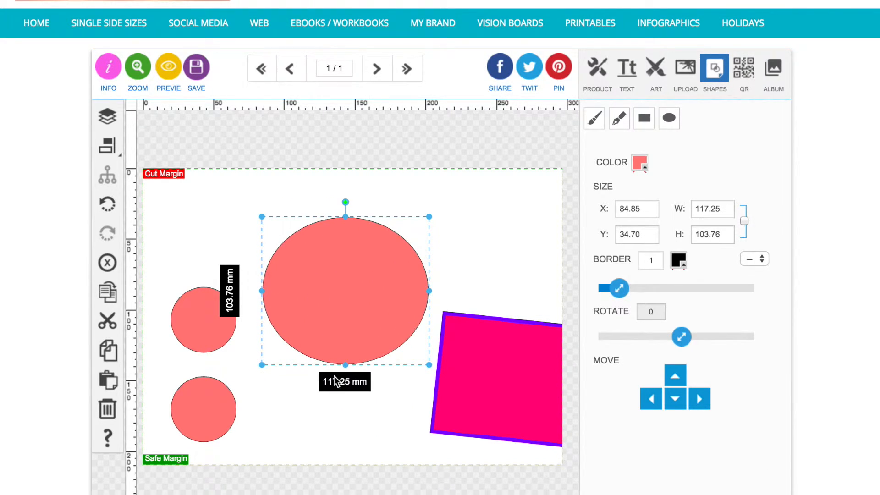
pyautogui.moveTo(345, 365); pyautogui.dragTo(346, 347)
pyautogui.moveTo(430, 347); pyautogui.dragTo(454, 355)
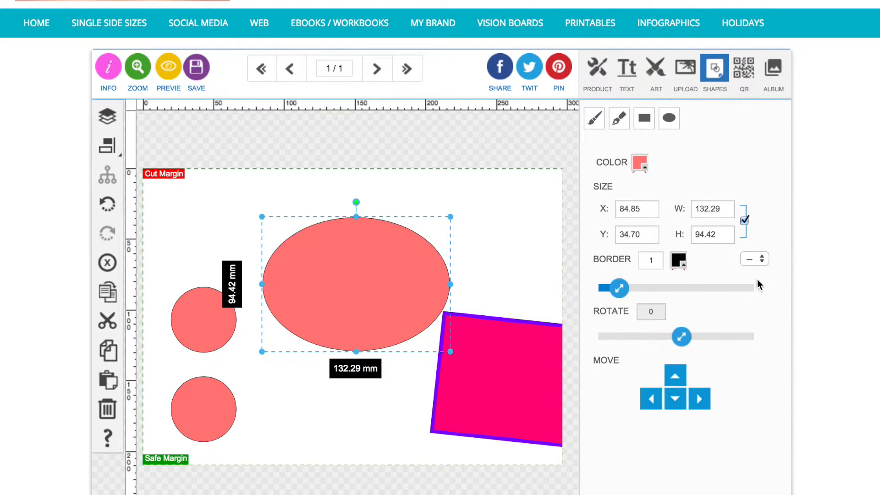
# Look through the large ellipse's border line styles and delete the ellipse from the page.
pyautogui.click(760, 263)
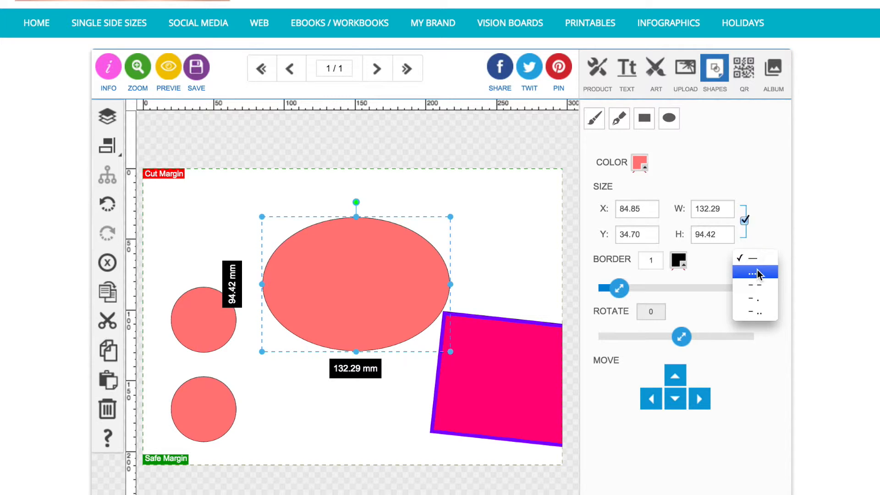
pyautogui.click(762, 208)
pyautogui.scroll(-1, 443, 299)
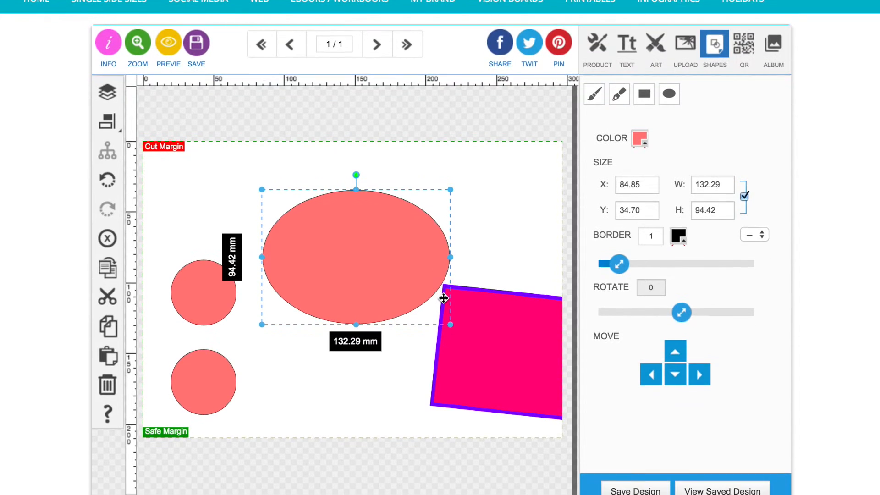
pyautogui.scroll(2, 443, 298)
pyautogui.click(108, 285)
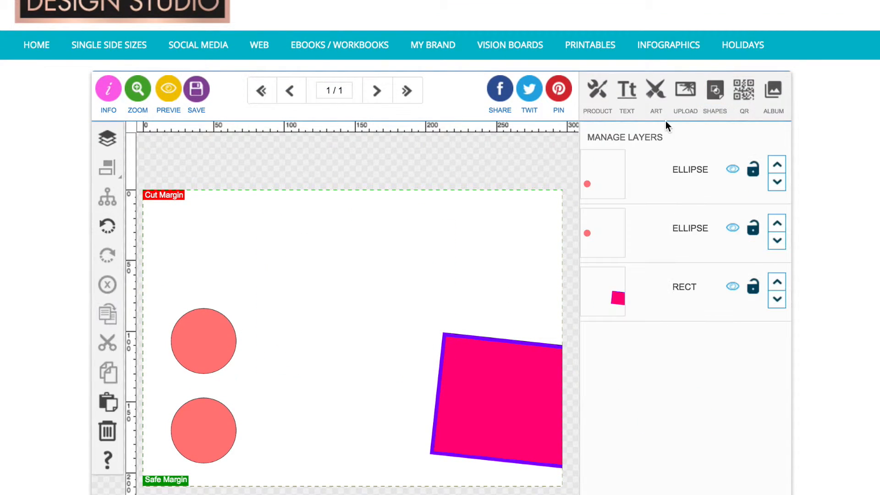
# Add a text line reading "Hello my name is" plus a first name, and straighten it with a curve of 0.
pyautogui.click(627, 94)
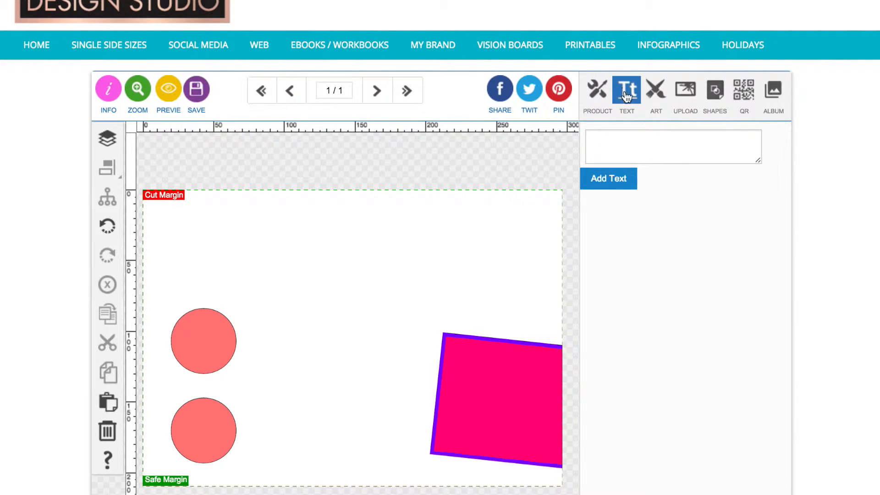
pyautogui.click(607, 144)
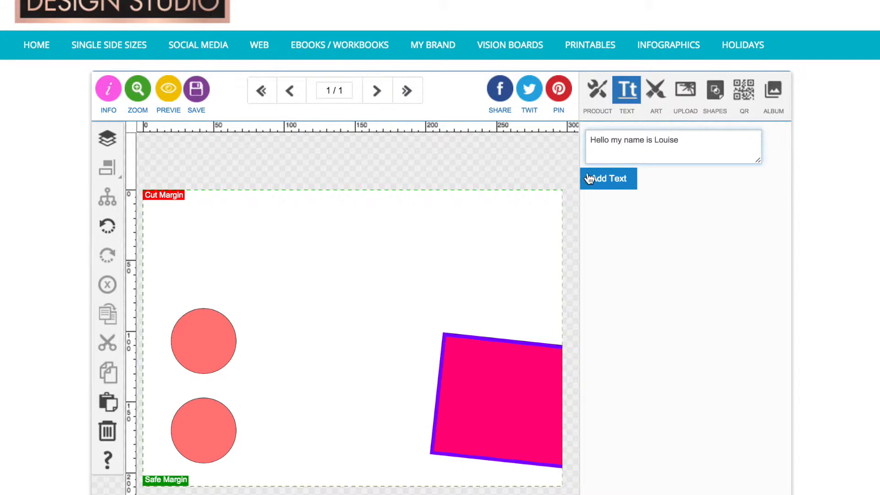
pyautogui.click(600, 180)
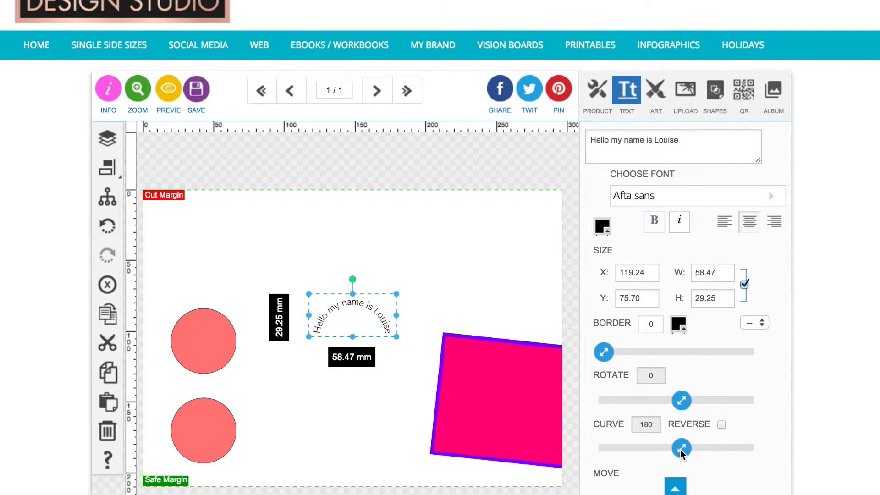
pyautogui.moveTo(680, 449); pyautogui.dragTo(540, 473)
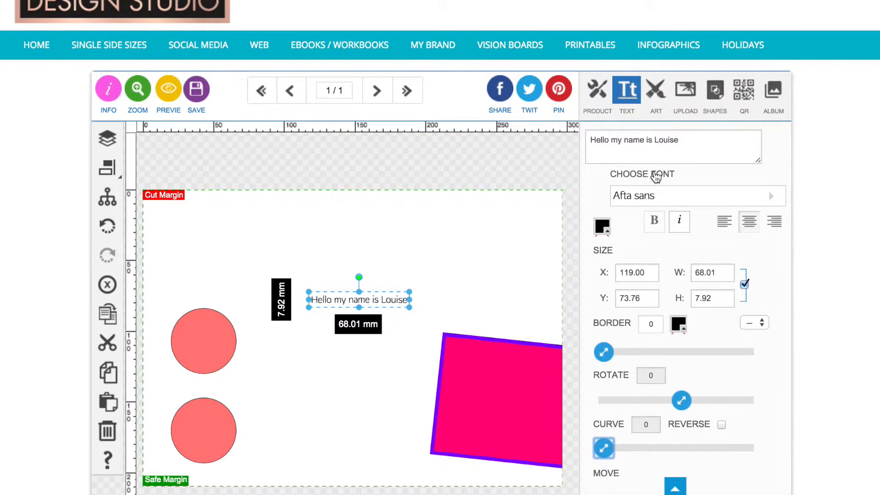
# Add a second line reading "and how are you today?" to the greeting text.
pyautogui.click(712, 136)
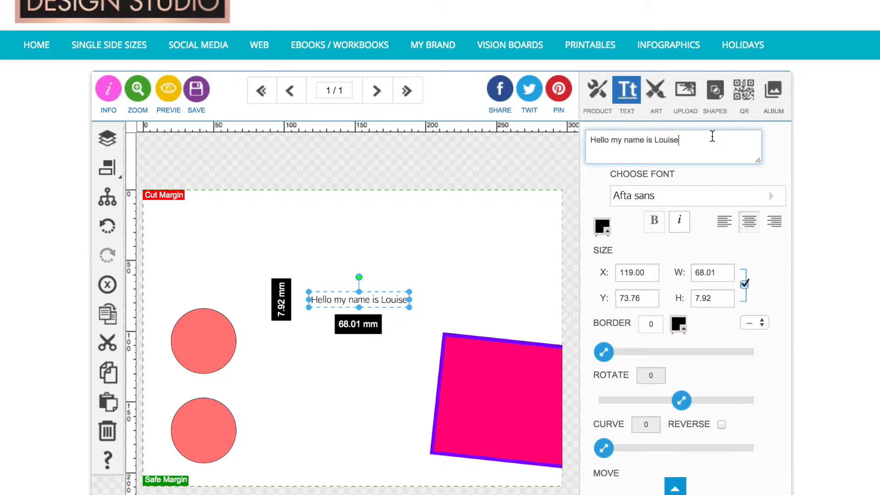
pyautogui.scroll(-1, 702, 140)
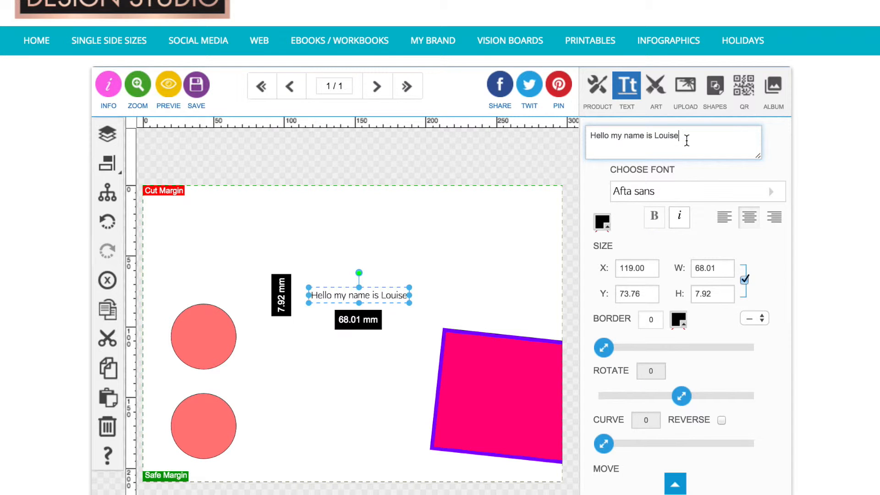
pyautogui.press('Return')
pyautogui.write('and how ')
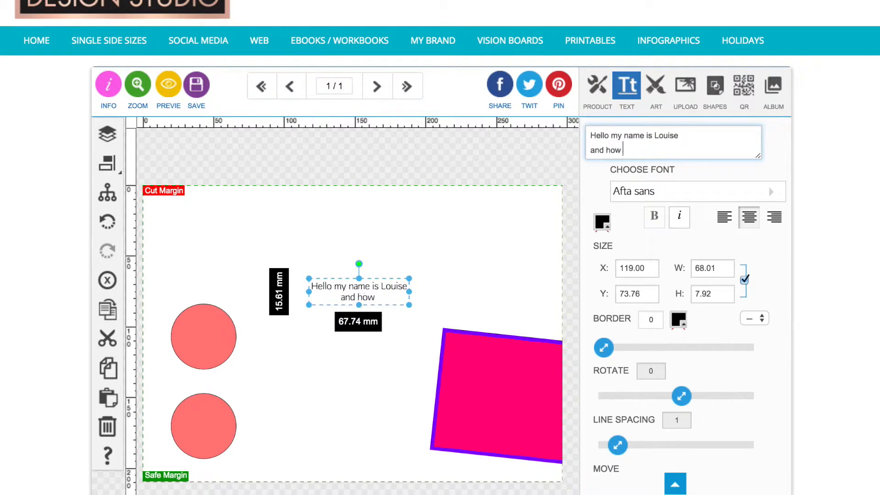
pyautogui.write('are you today')
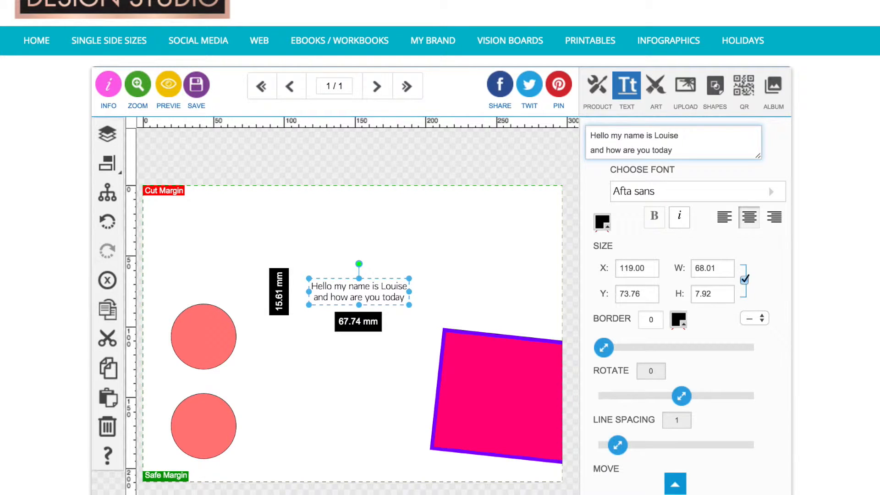
pyautogui.write('?')
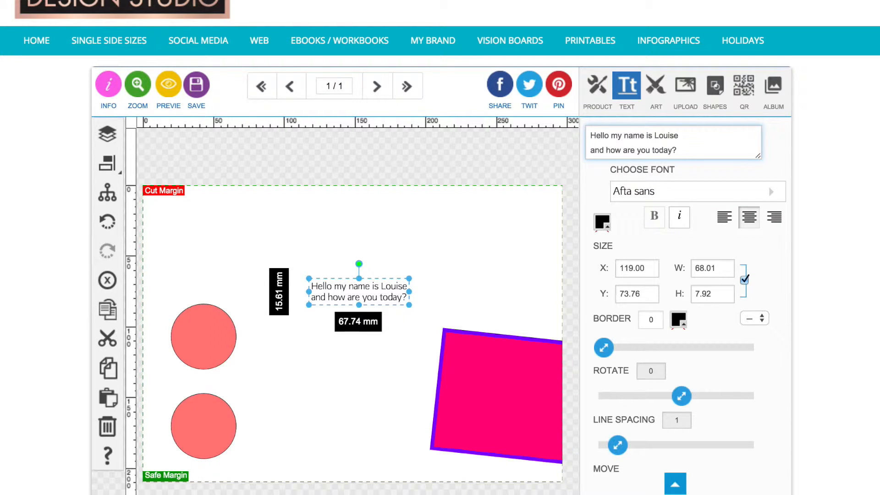
# Add the lines "Welcome to Design Studio" and "I hope you will be very happy here!" to the greeting text.
pyautogui.press('Return')
pyautogui.write('Welcome to')
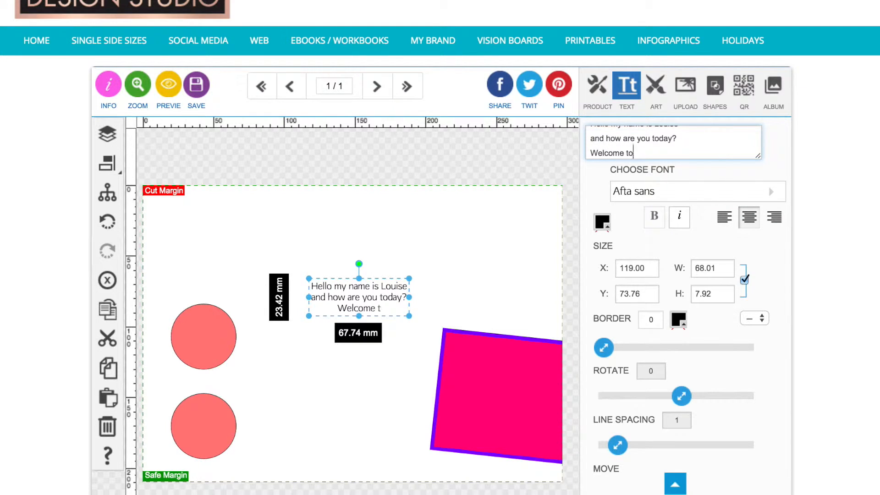
pyautogui.write(' Design Studio')
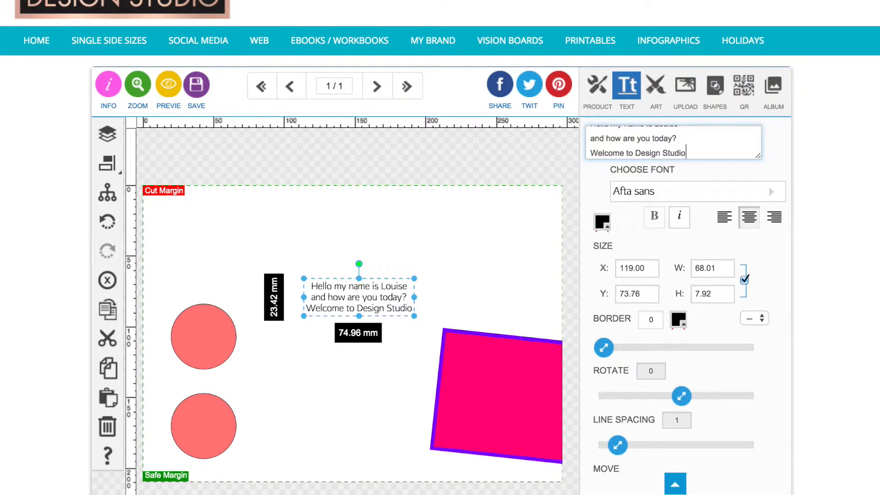
pyautogui.press('Return')
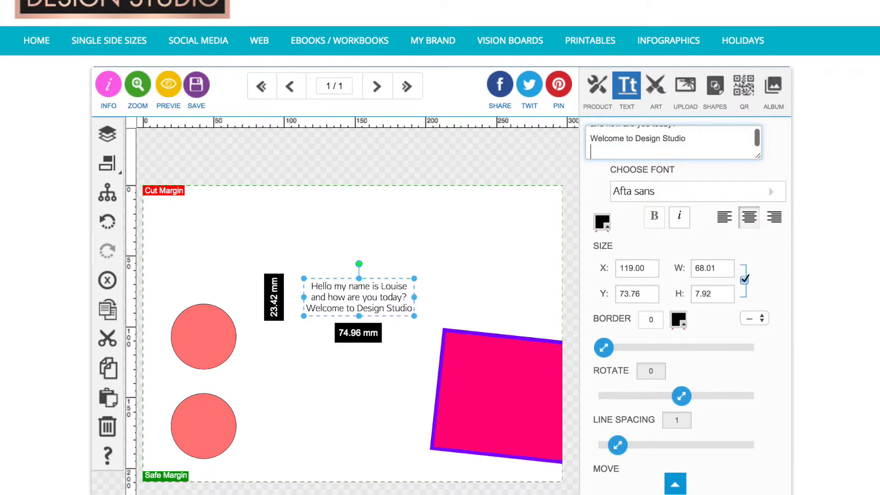
pyautogui.write('I hope you wi')
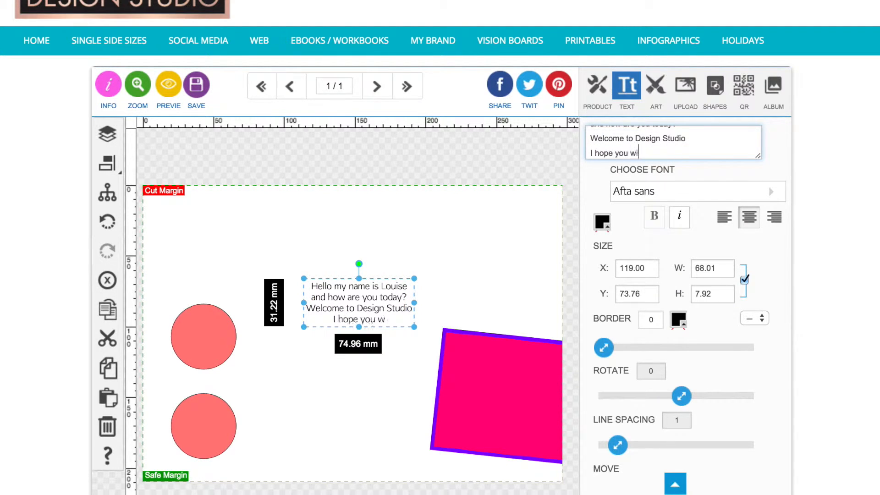
pyautogui.write('ll be very')
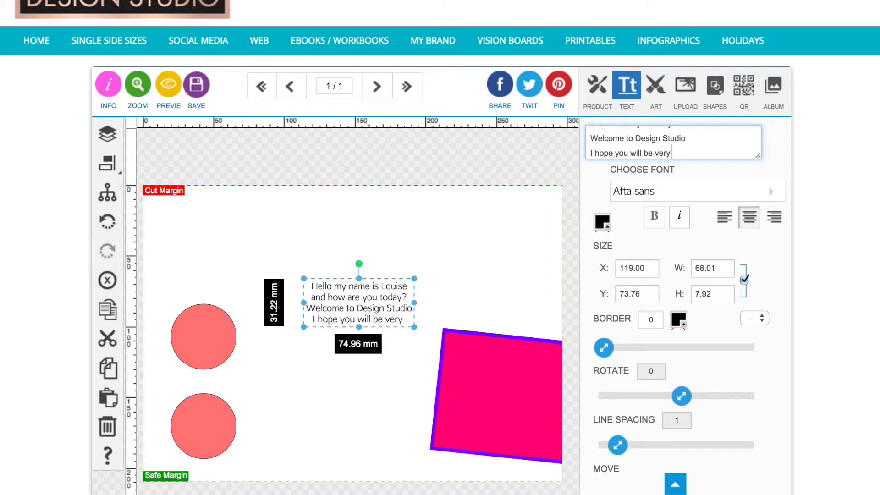
pyautogui.write(' happy here!')
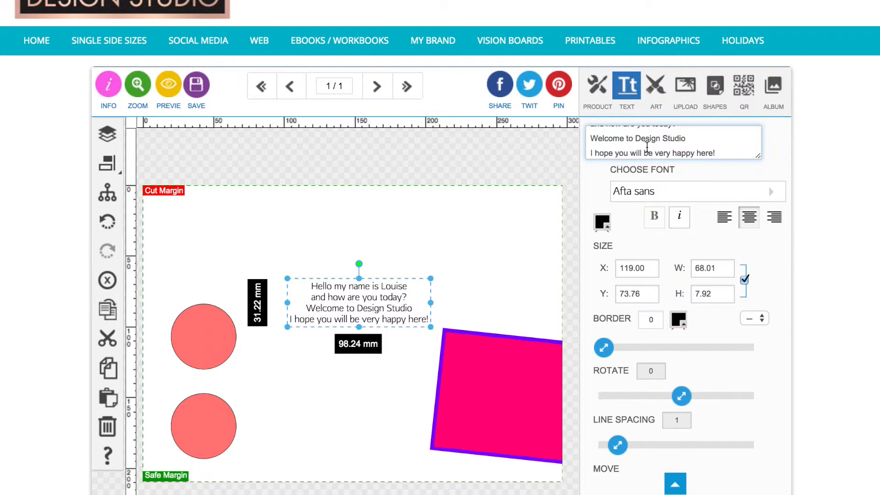
# Try left, centre and right alignment on the four-line greeting and return it to centred.
pyautogui.scroll(3, 647, 147)
pyautogui.scroll(-3, 646, 147)
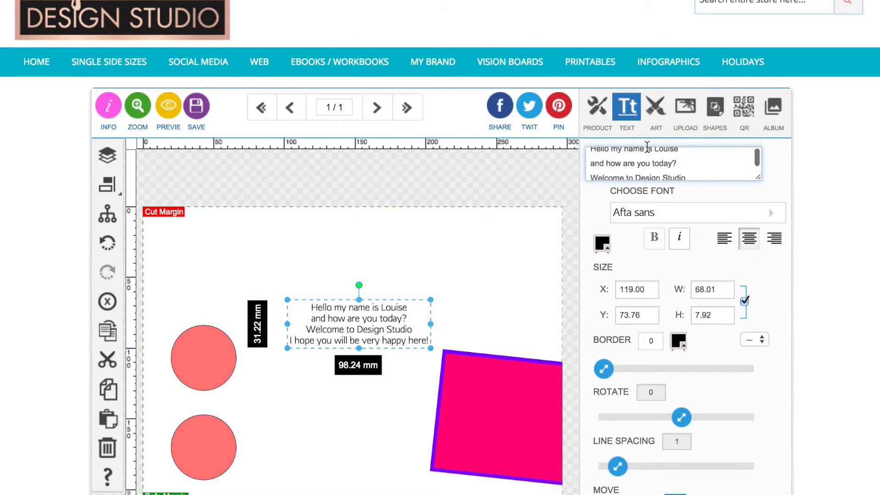
pyautogui.scroll(2, 647, 147)
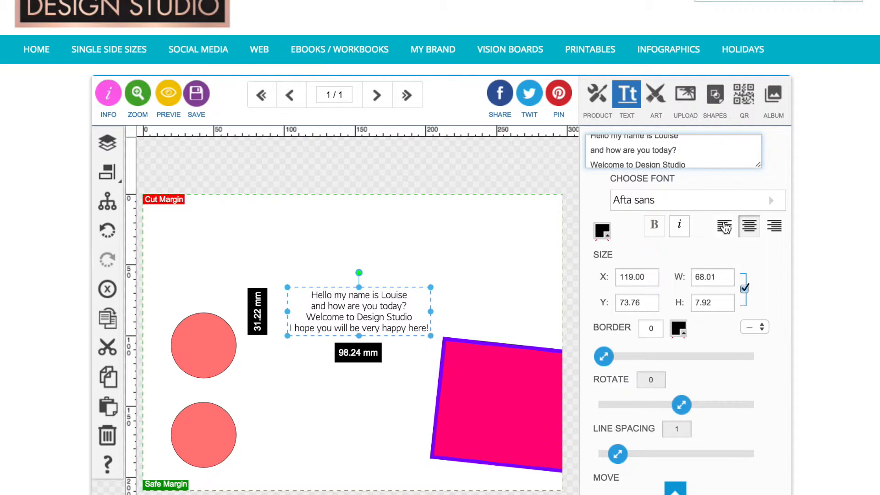
pyautogui.click(724, 227)
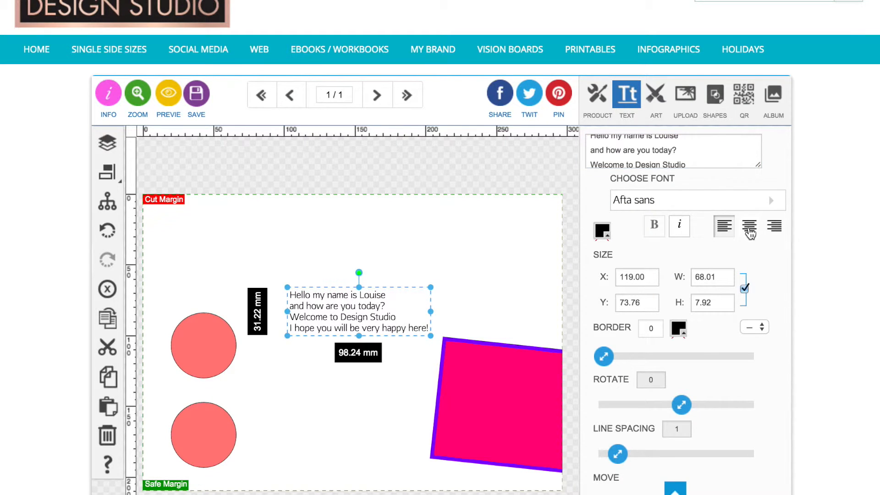
pyautogui.click(749, 232)
pyautogui.click(773, 233)
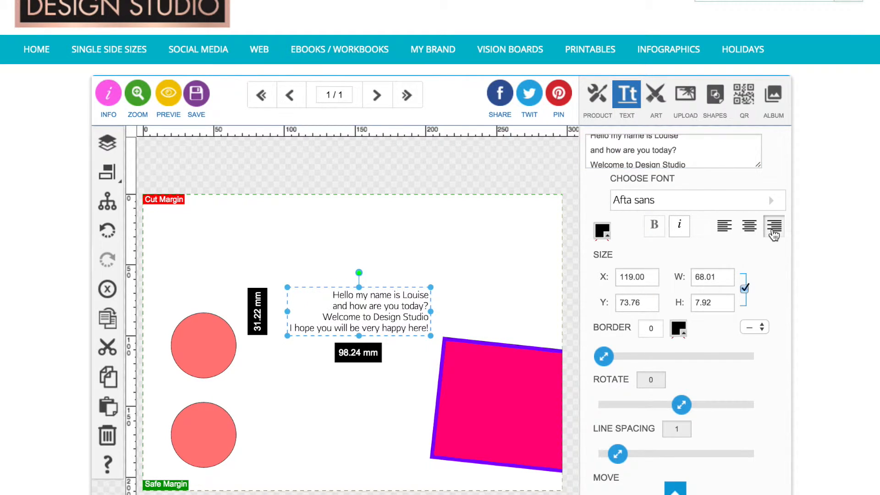
pyautogui.click(748, 235)
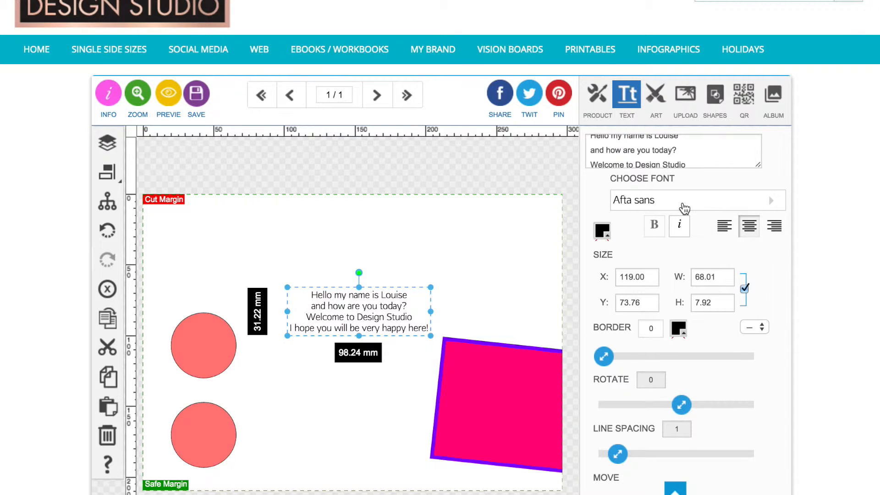
# Browse the font list and set the greeting text in Boho Sans.
pyautogui.click(684, 209)
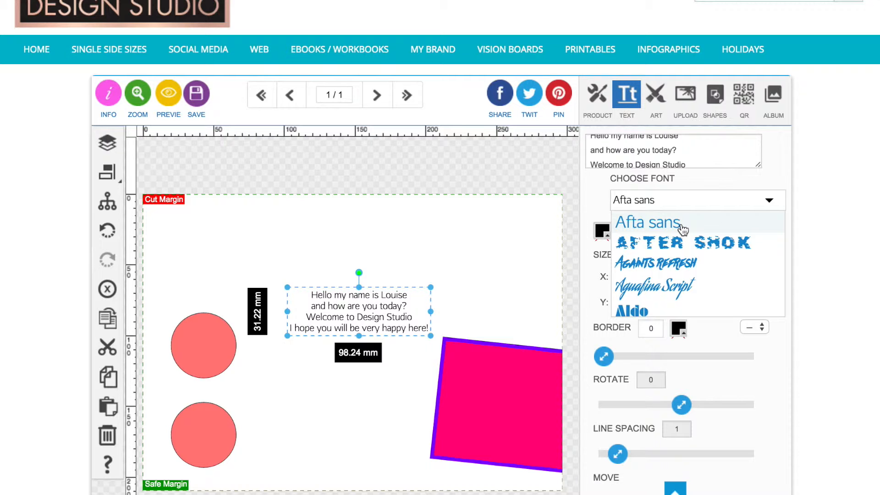
pyautogui.scroll(-5, 683, 230)
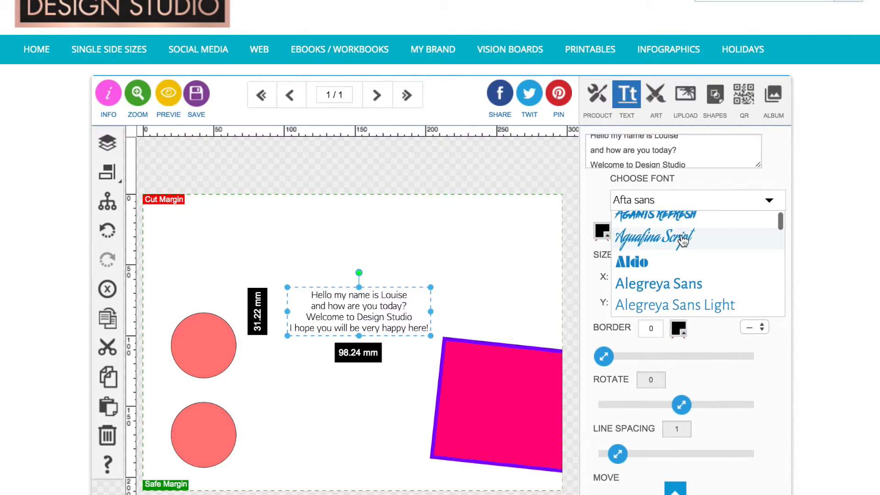
pyautogui.scroll(-5, 683, 258)
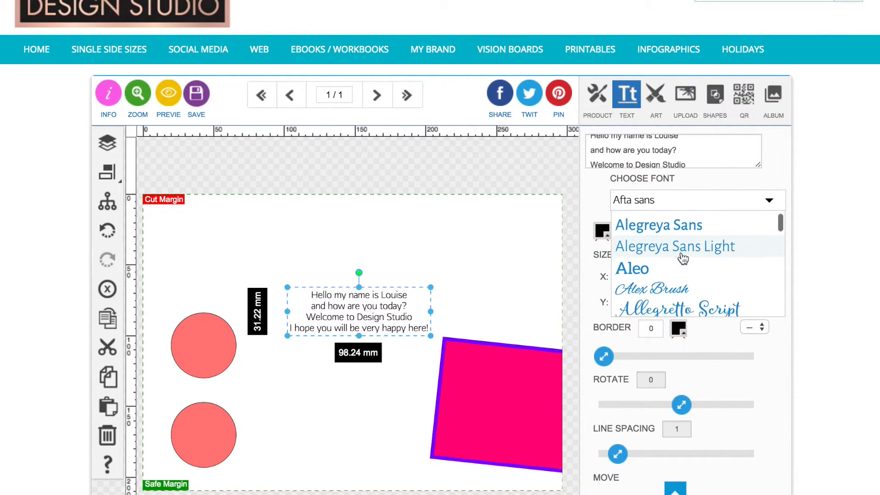
pyautogui.scroll(-10, 682, 258)
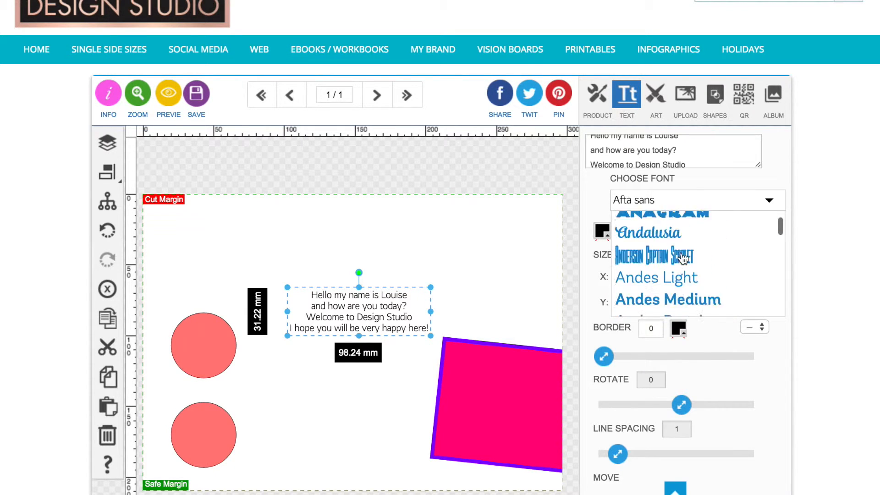
pyautogui.scroll(-4, 682, 258)
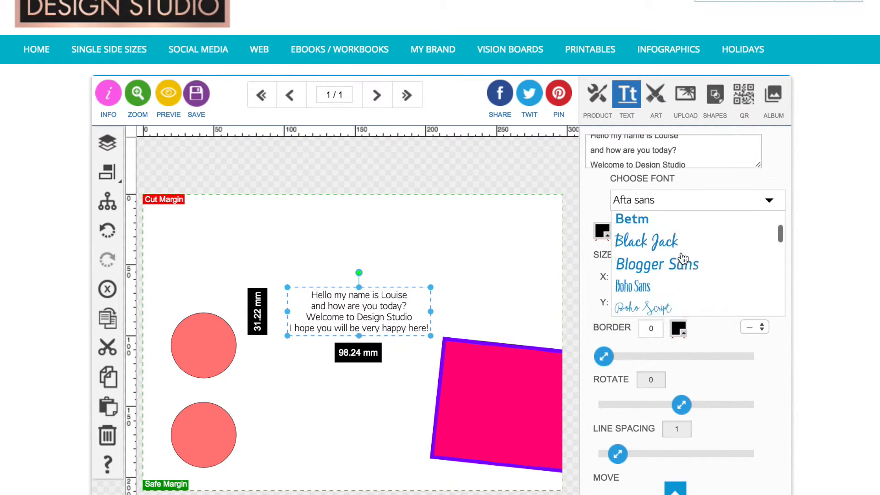
pyautogui.click(677, 252)
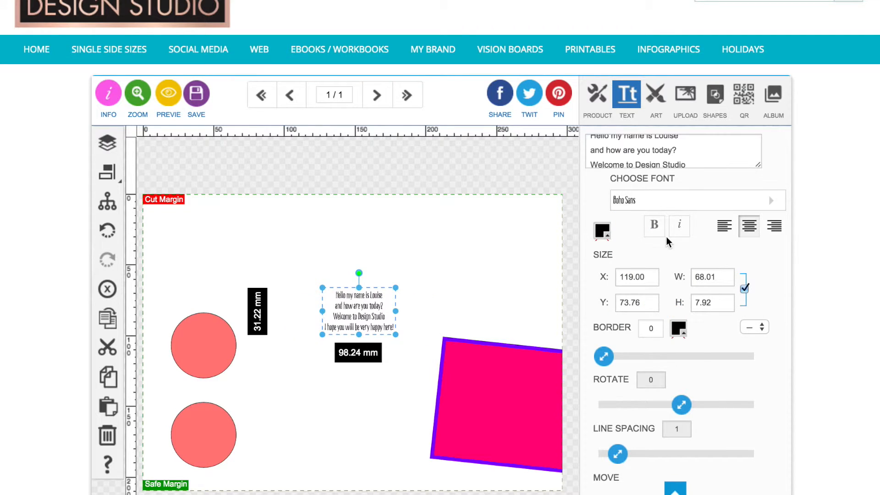
# Change the greeting text's font to Capriccio Plain.
pyautogui.moveTo(669, 276)
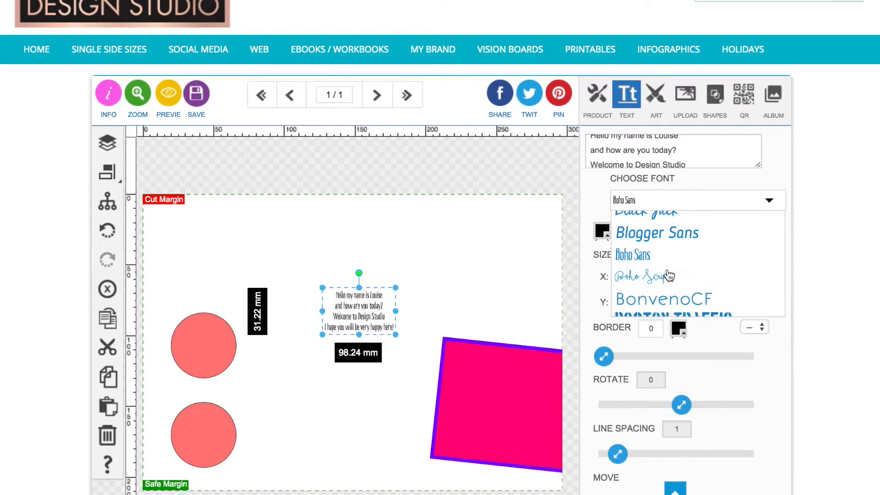
pyautogui.scroll(-4, 665, 302)
pyautogui.scroll(-5, 669, 254)
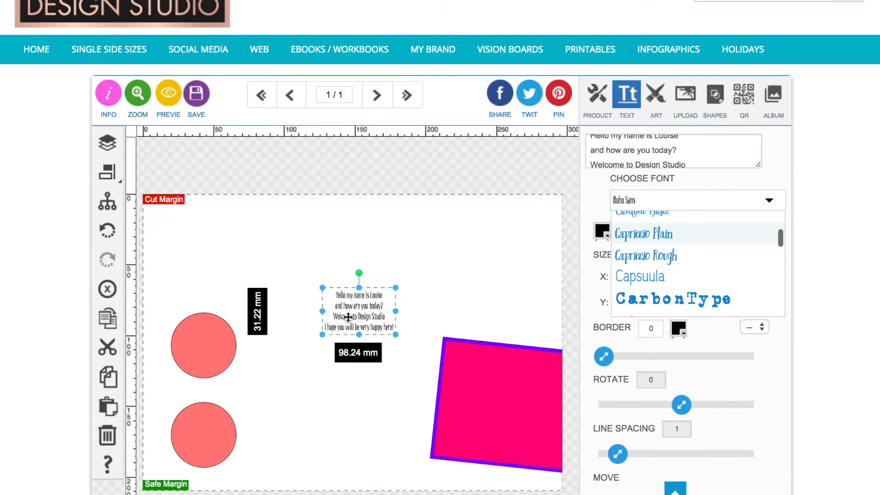
pyautogui.click(660, 236)
pyautogui.click(312, 262)
pyautogui.click(320, 331)
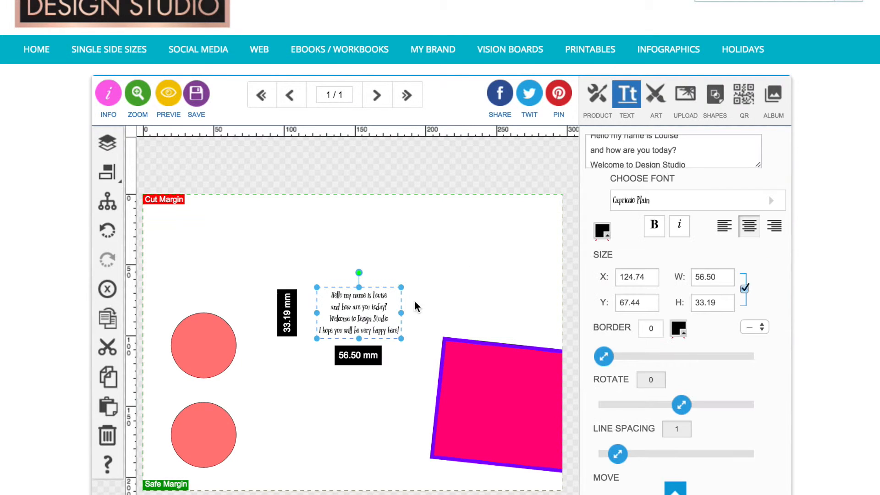
pyautogui.scroll(-3, 596, 250)
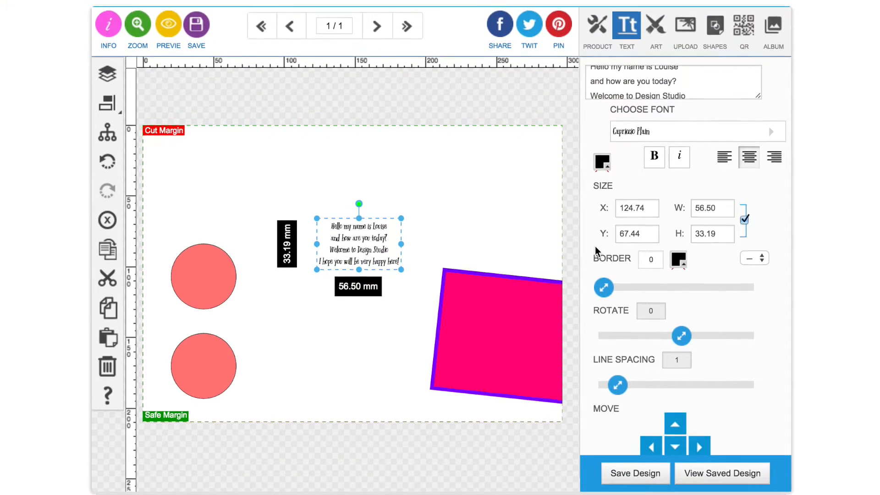
pyautogui.scroll(4, 596, 249)
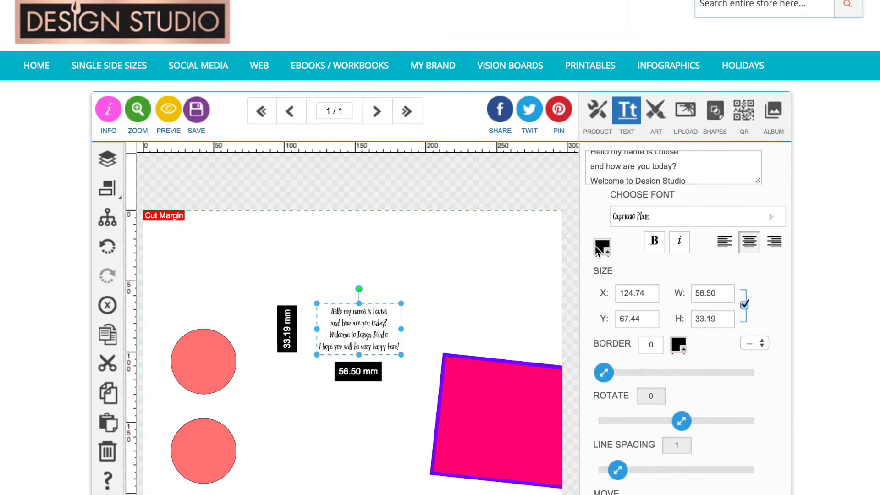
# Add the "hello" doodle from the HAND DRAWN DOODLES art category and move it to about X 54, Y 13.
pyautogui.click(657, 118)
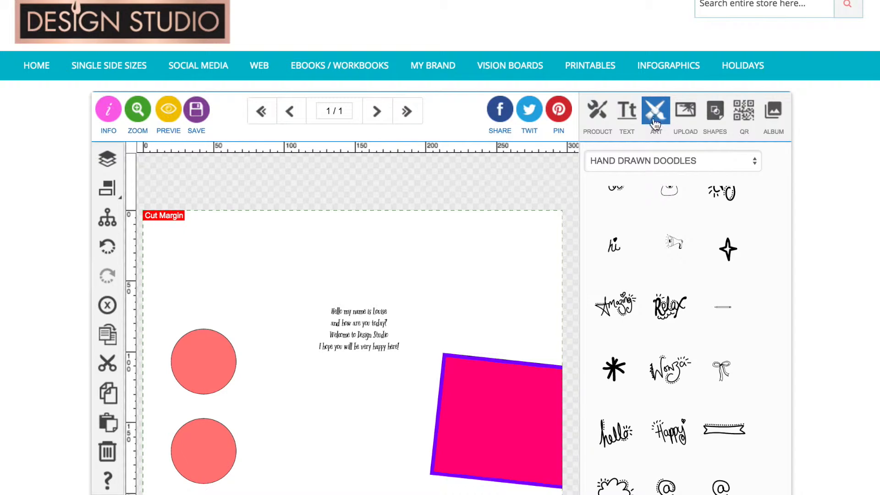
pyautogui.click(646, 160)
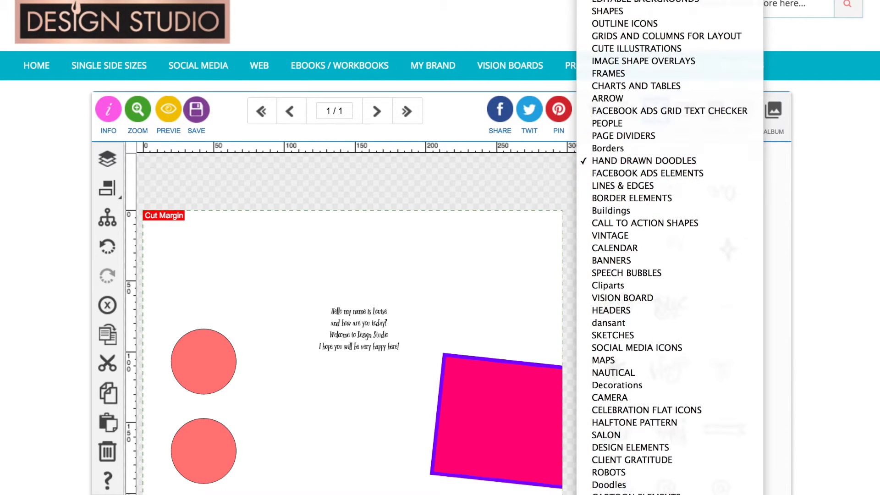
pyautogui.click(638, 162)
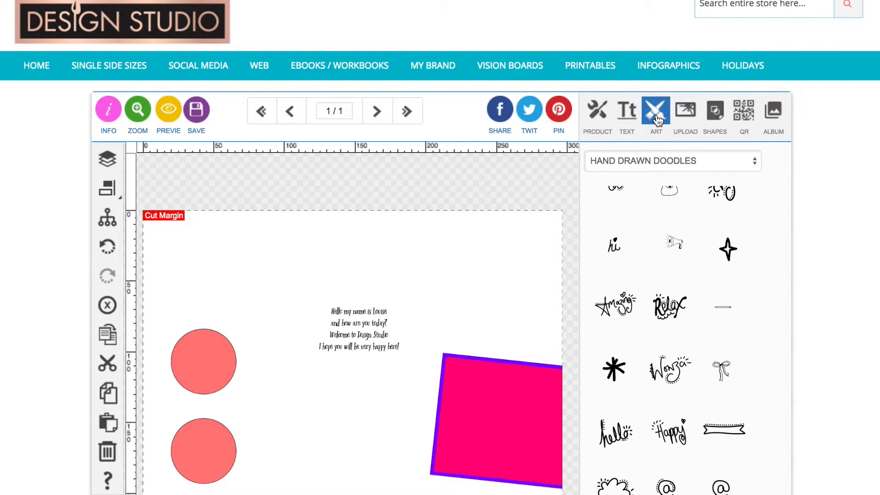
pyautogui.scroll(-2, 626, 415)
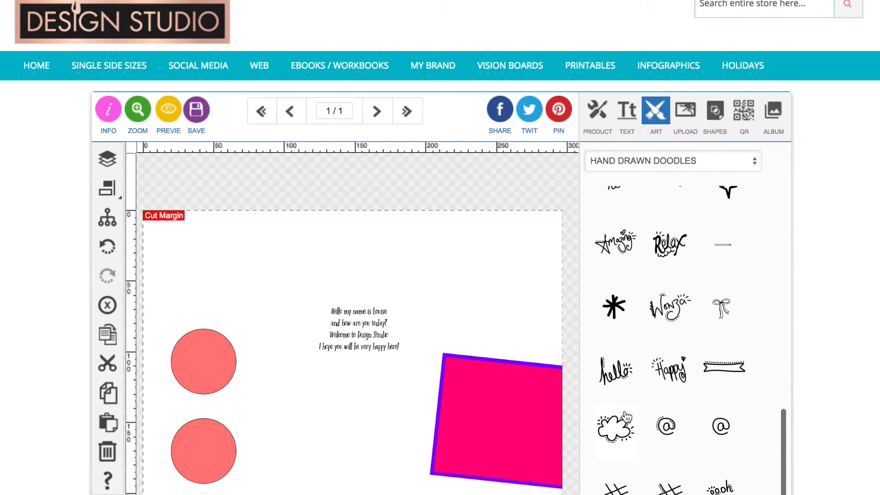
pyautogui.click(621, 373)
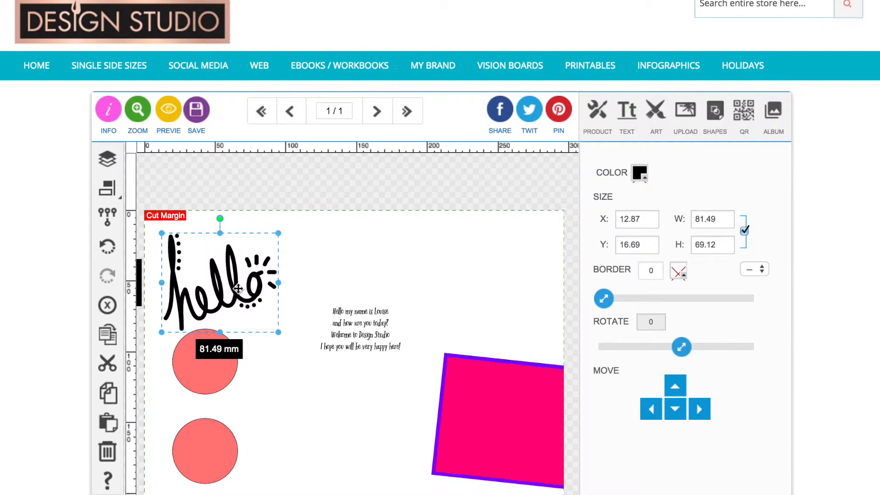
pyautogui.moveTo(234, 288); pyautogui.dragTo(294, 282)
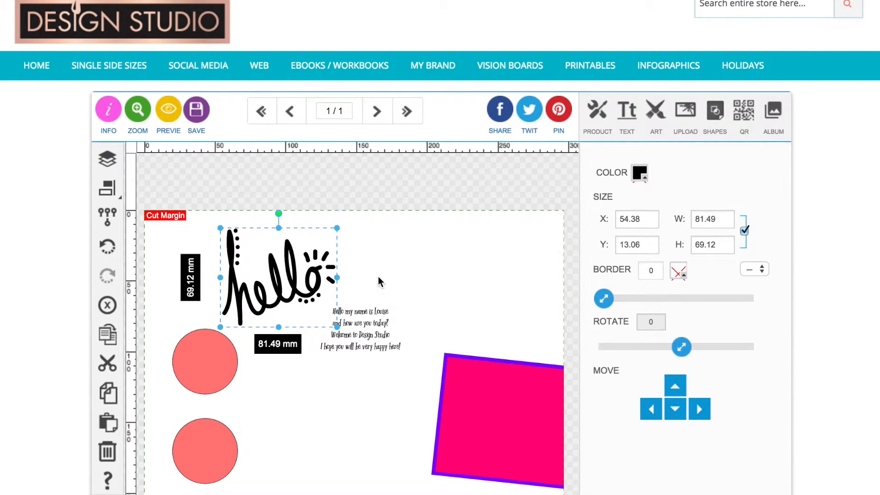
# Try coral and pink (ff007f) as the colour of the "hello" doodle.
pyautogui.click(637, 173)
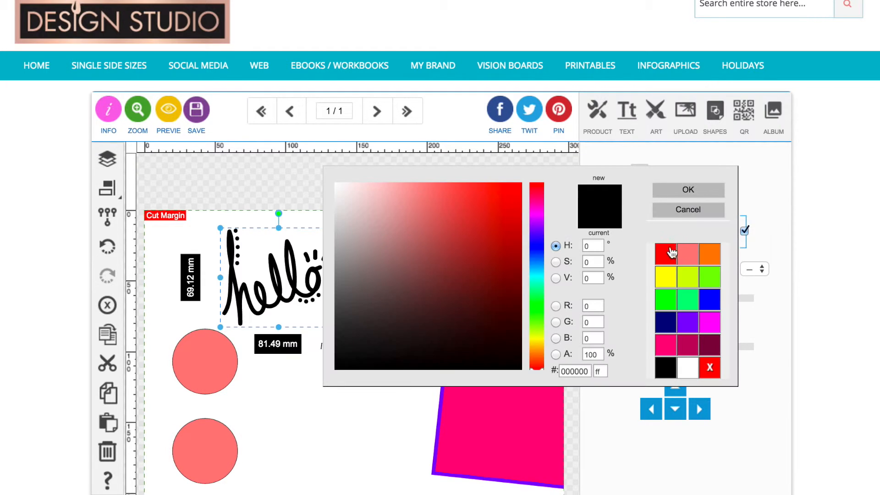
pyautogui.click(689, 256)
pyautogui.click(690, 188)
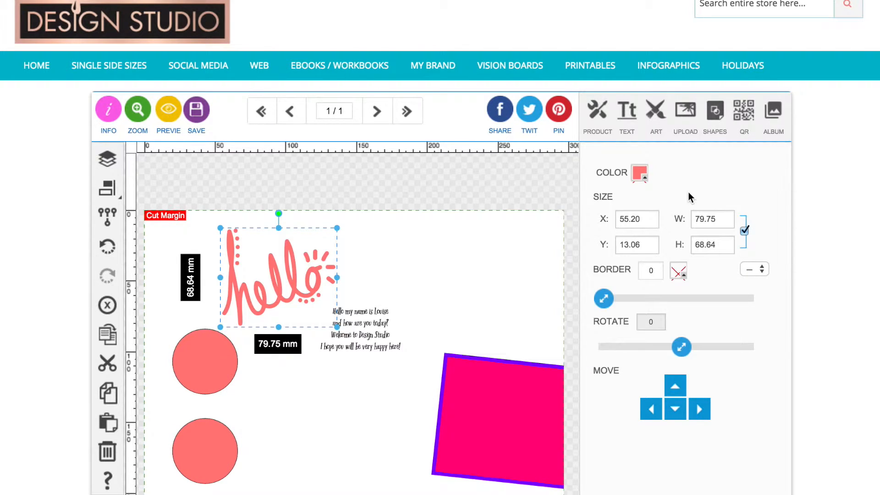
pyautogui.click(641, 173)
pyautogui.click(670, 343)
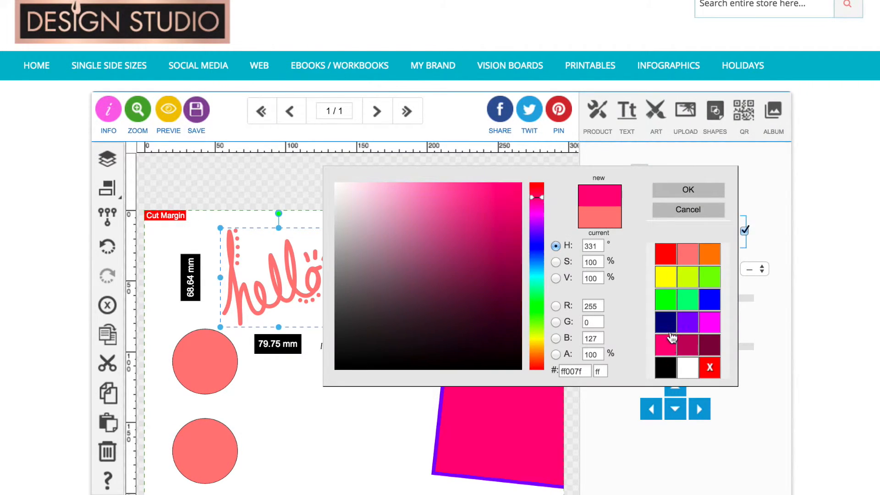
pyautogui.click(690, 194)
# Recolour the "hello" doodle in purple (7f00ff).
pyautogui.click(641, 173)
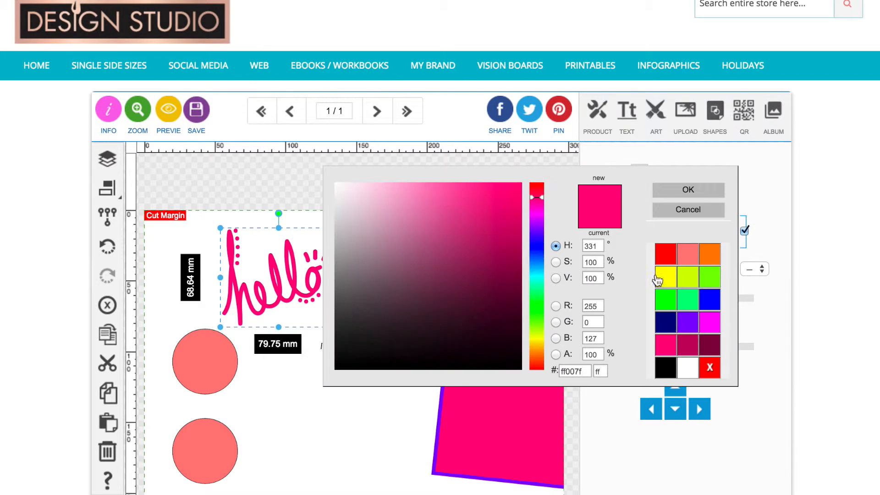
pyautogui.click(689, 327)
pyautogui.click(691, 190)
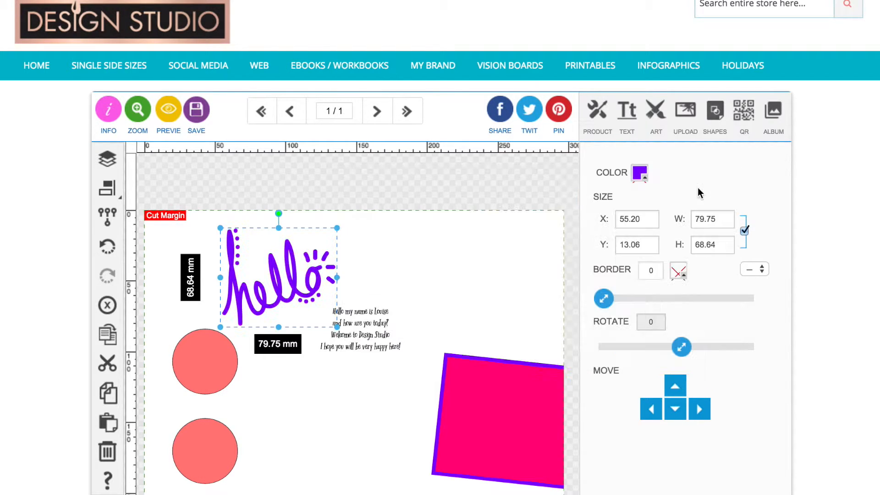
# Add the ribbon bow doodle from the hand drawn art and recolour it magenta (ff00ff).
pyautogui.click(662, 118)
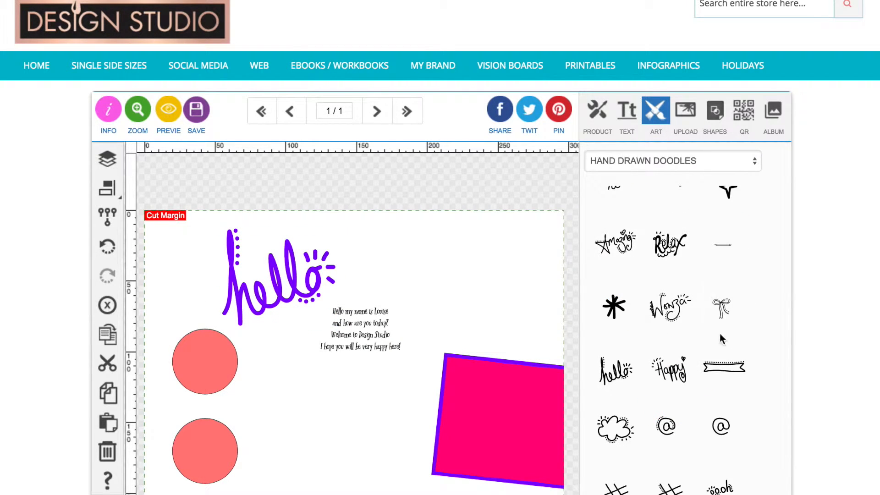
pyautogui.click(720, 311)
pyautogui.click(639, 172)
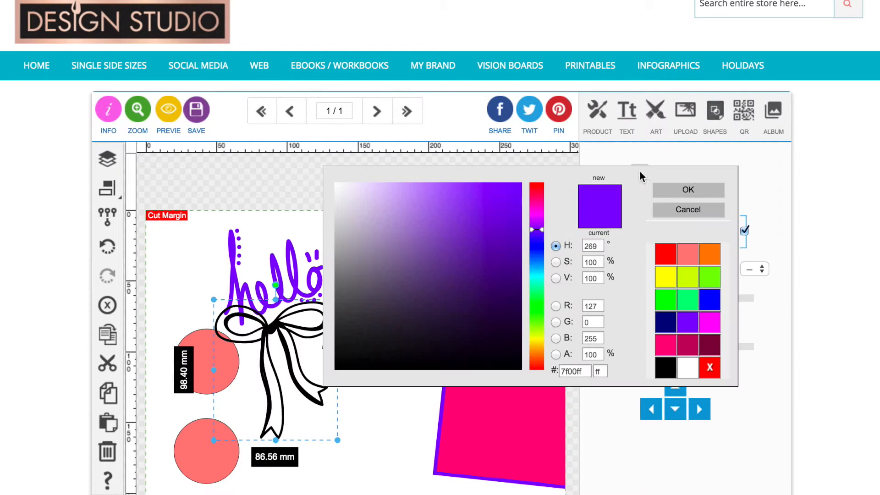
pyautogui.click(710, 321)
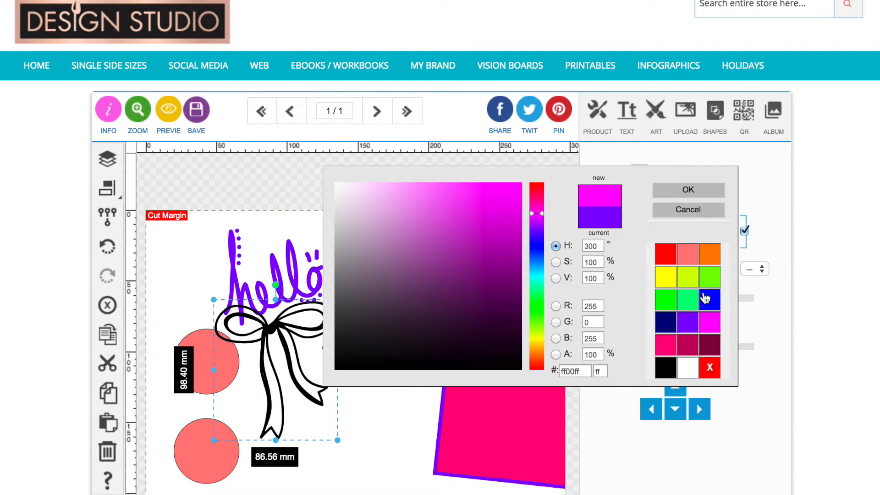
pyautogui.click(688, 190)
pyautogui.click(459, 269)
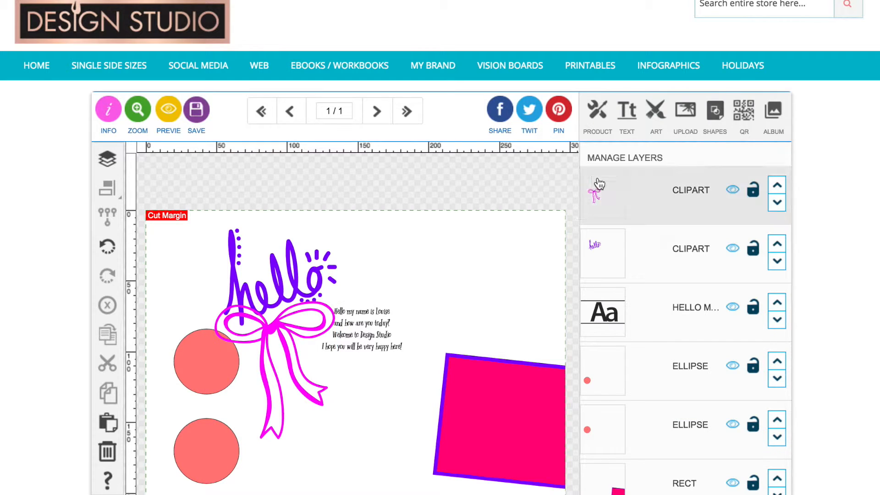
# Look over the list of art library categories, keeping HAND DRAWN DOODLES selected.
pyautogui.click(667, 118)
pyautogui.click(648, 153)
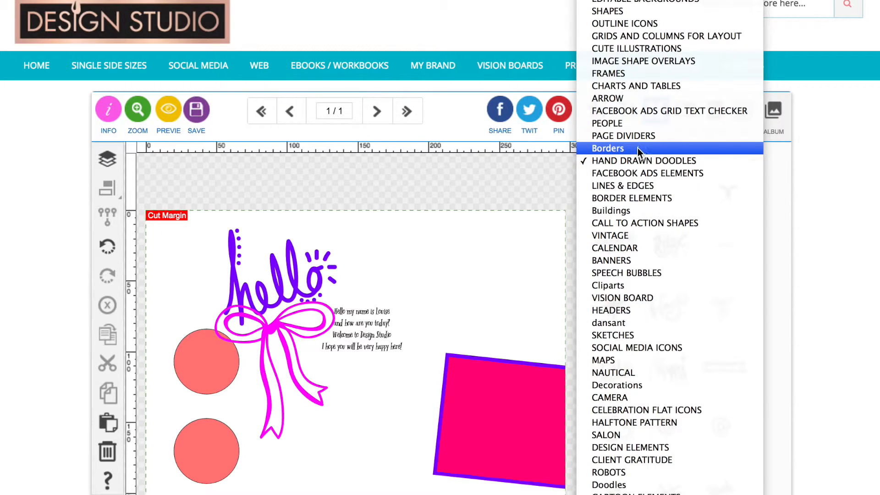
pyautogui.click(541, 229)
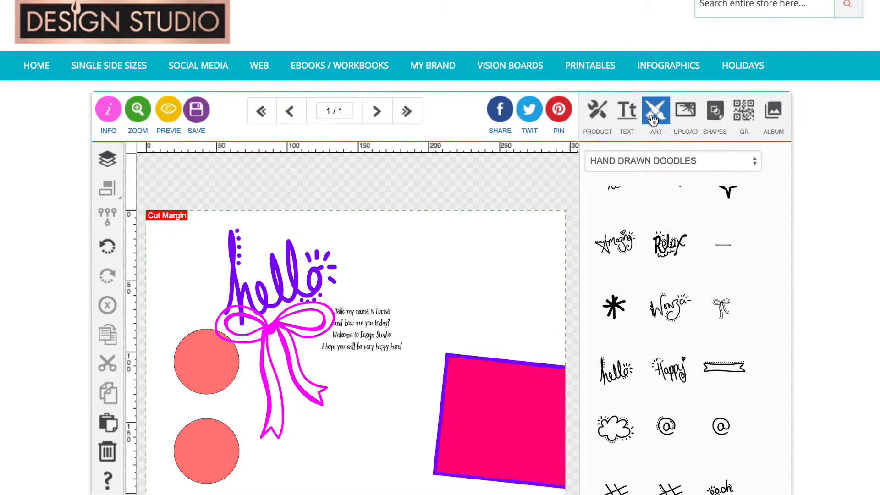
# View the Add Image upload dialog without adding files and look through the uploaded image gallery.
pyautogui.click(686, 113)
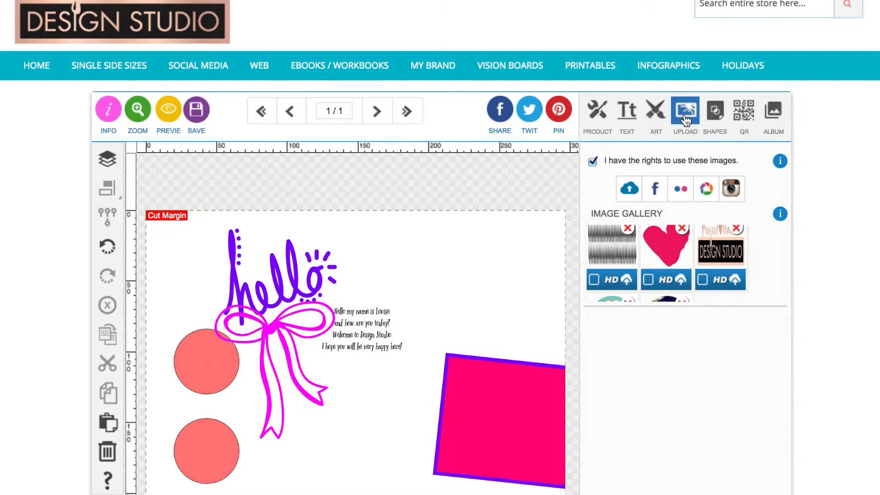
pyautogui.click(630, 190)
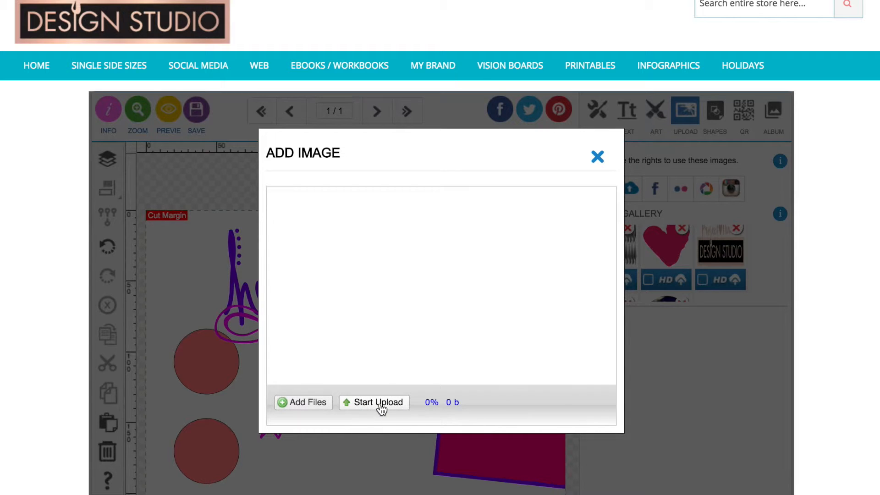
pyautogui.click(597, 158)
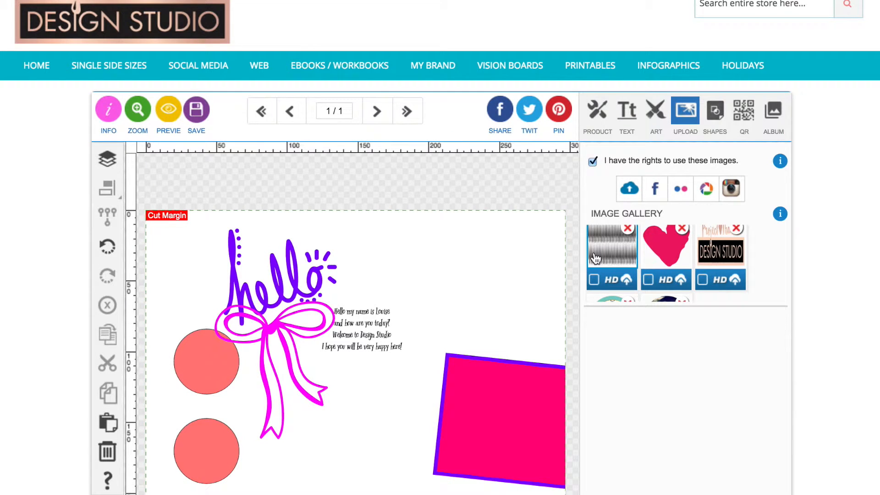
pyautogui.scroll(-3, 705, 248)
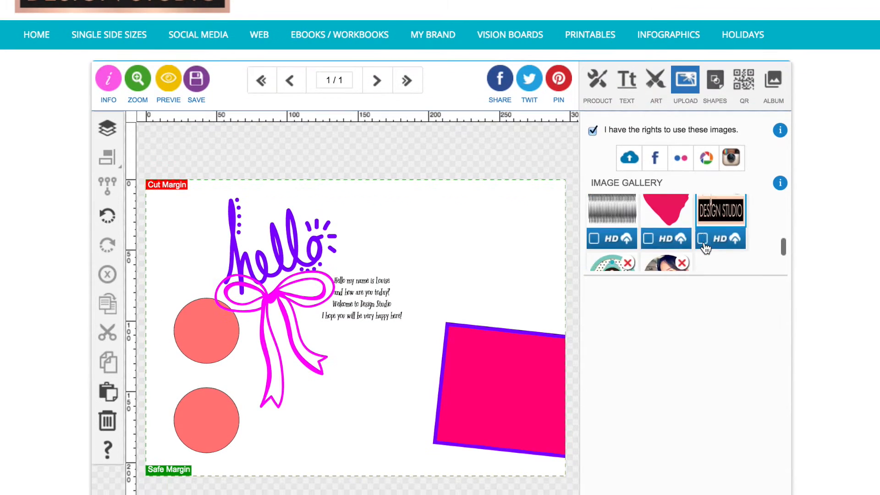
pyautogui.scroll(3, 705, 248)
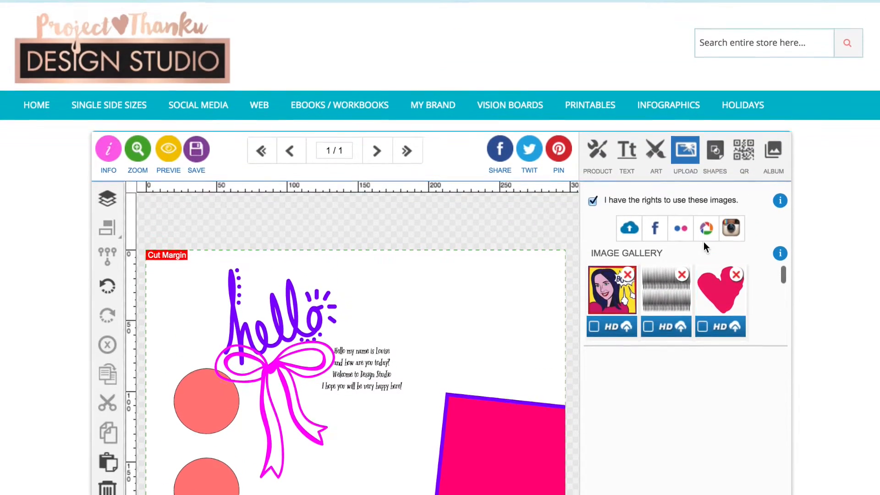
pyautogui.scroll(3, 705, 248)
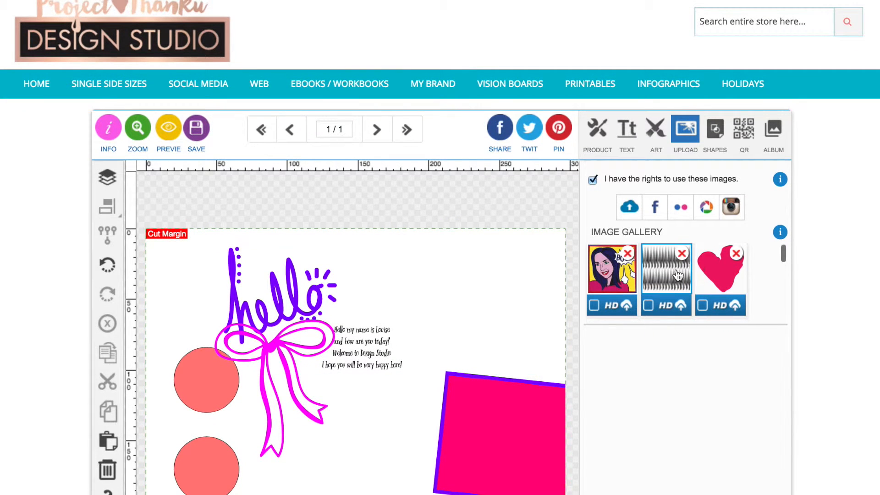
# Try the pop-art portrait from the image gallery on the canvas at about X 116, Y 92, and delete it.
pyautogui.click(603, 284)
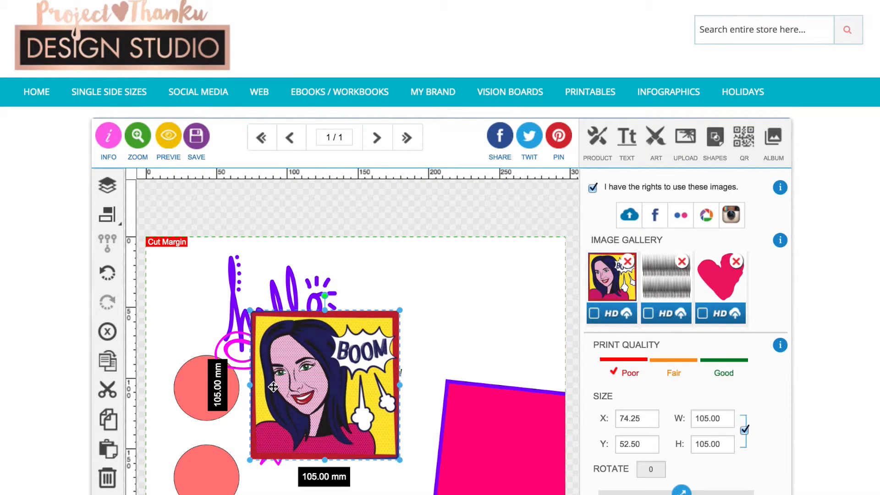
pyautogui.moveTo(300, 400); pyautogui.dragTo(355, 453)
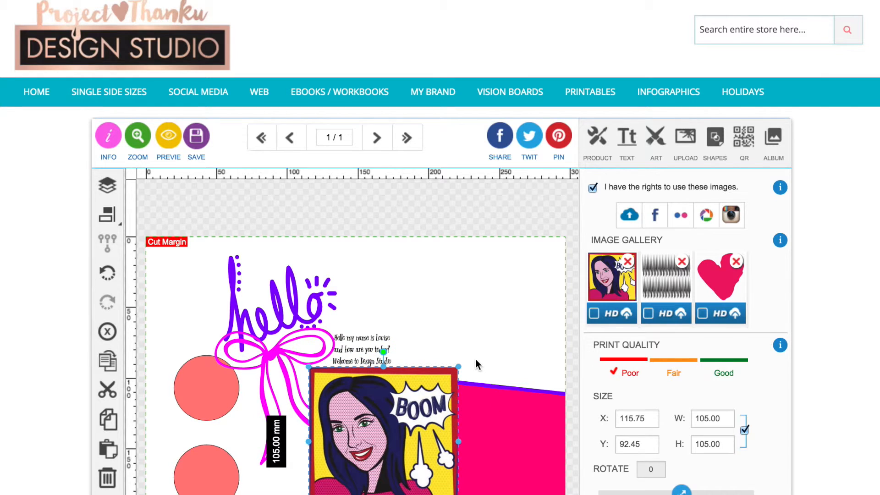
pyautogui.scroll(-3, 475, 358)
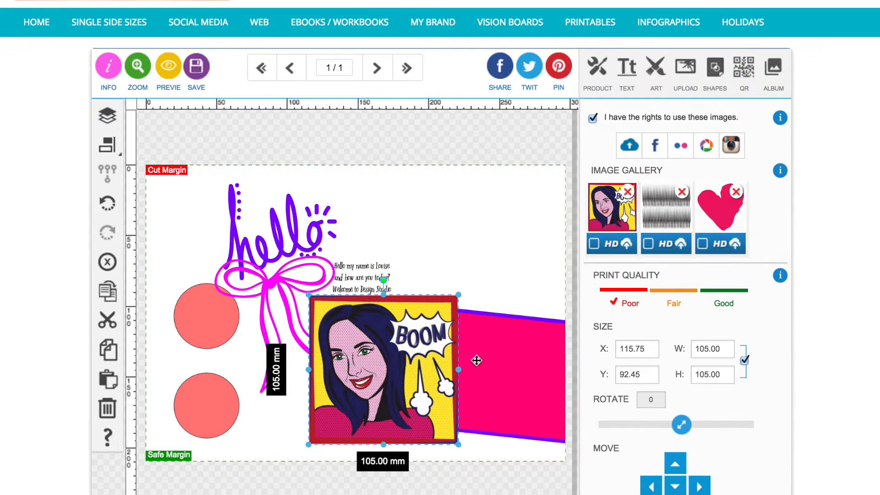
pyautogui.click(107, 261)
# Try the pink heart from the image gallery on the canvas, delete it and return to the gallery.
pyautogui.click(685, 68)
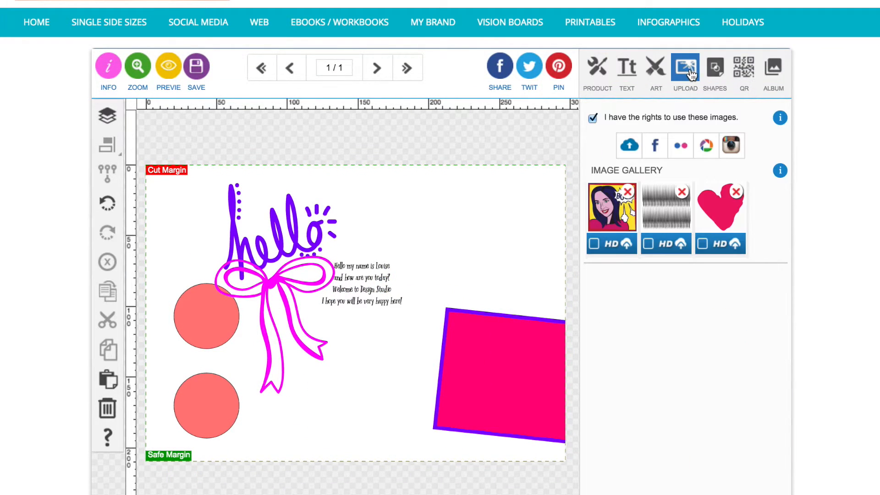
pyautogui.click(723, 208)
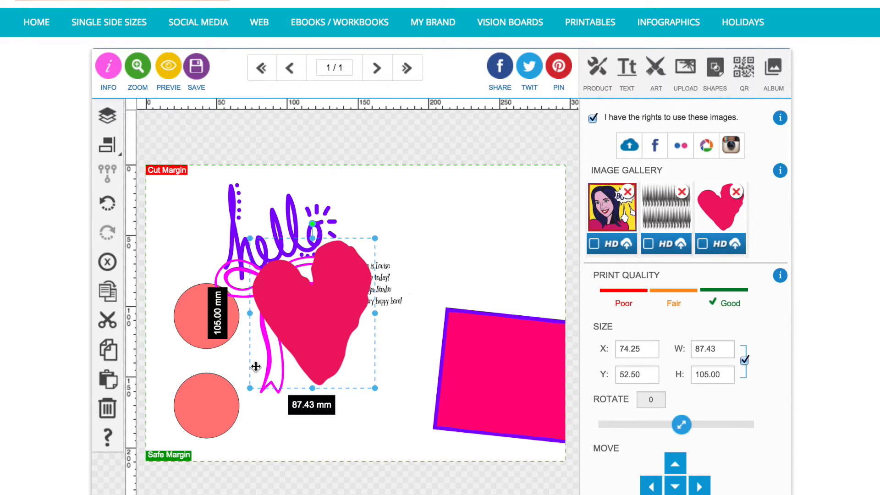
pyautogui.click(107, 262)
pyautogui.click(682, 68)
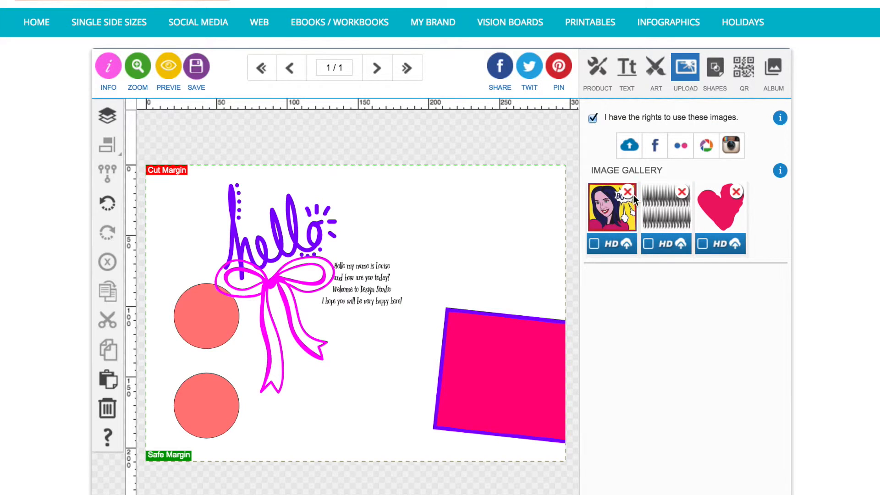
# Try drawing a small rectangle in the empty area above the pink rectangle and remove it.
pyautogui.click(716, 81)
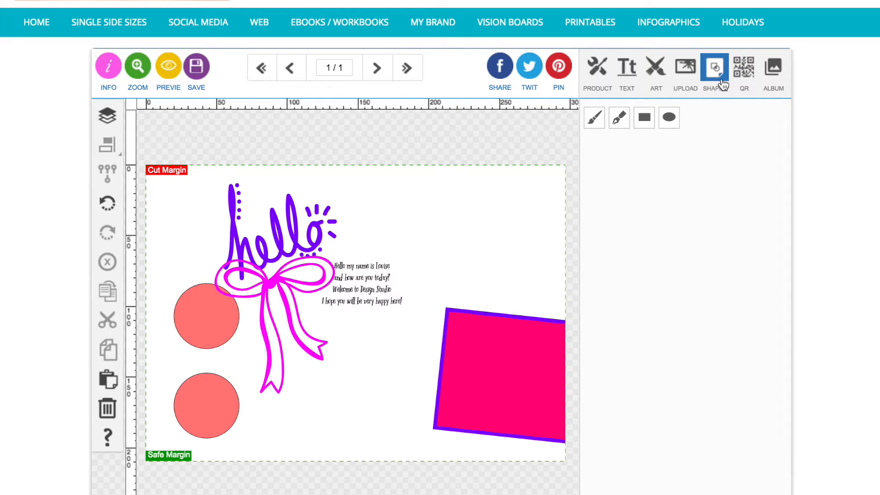
pyautogui.click(646, 120)
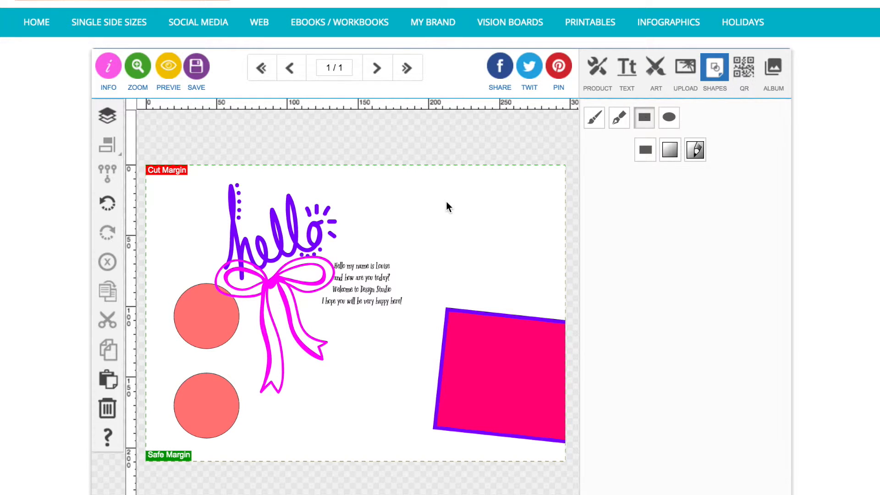
pyautogui.moveTo(477, 224); pyautogui.dragTo(516, 270)
pyautogui.click(107, 262)
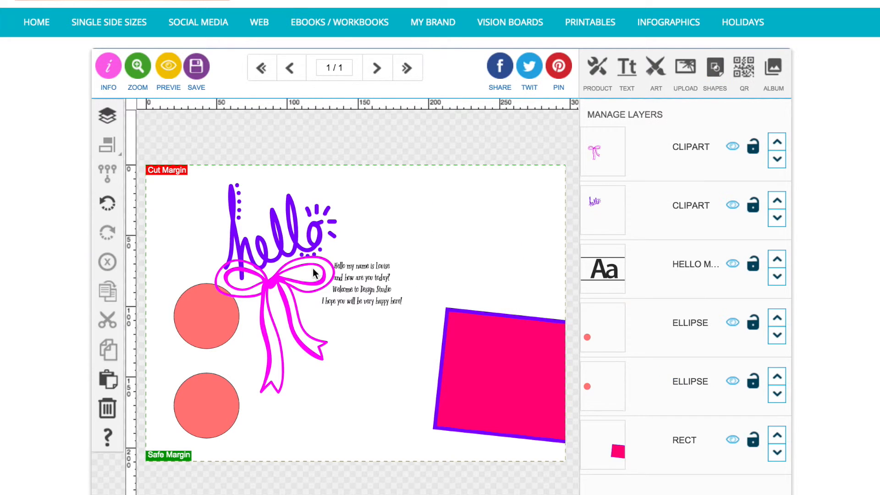
# Draw a solid-filled square in the empty area above the tilted pink rectangle.
pyautogui.click(699, 65)
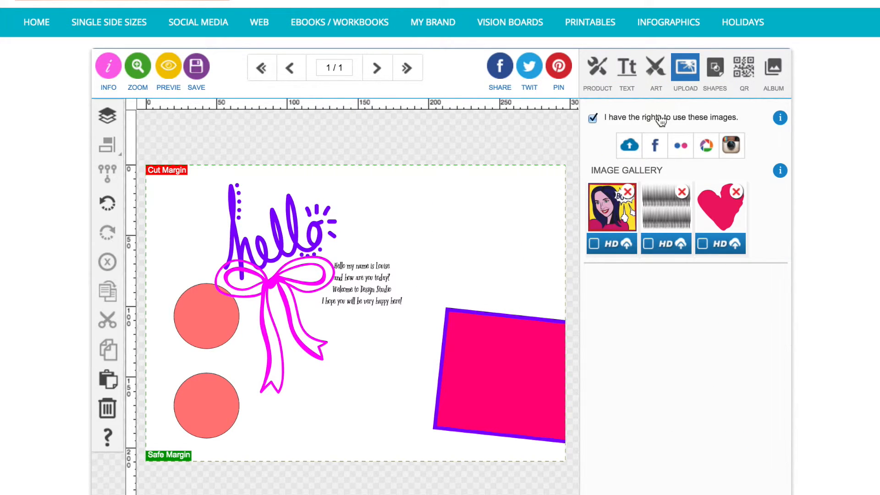
pyautogui.click(711, 65)
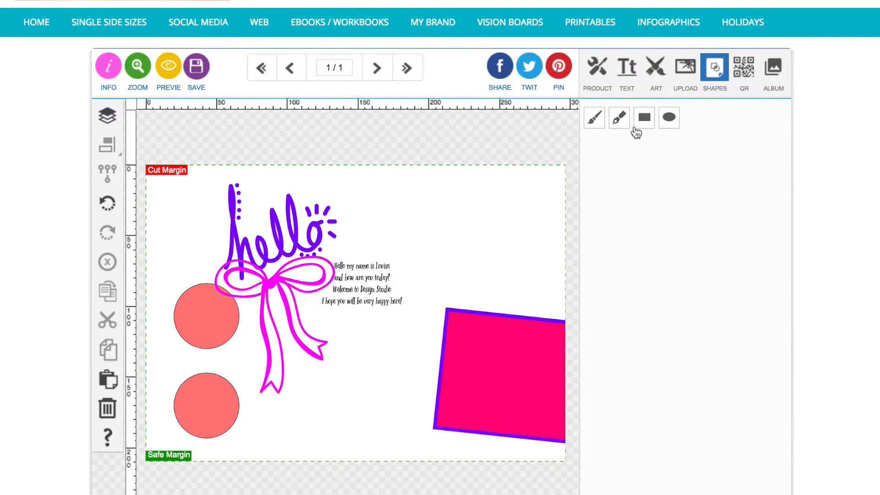
pyautogui.click(645, 118)
pyautogui.click(645, 150)
pyautogui.moveTo(446, 202); pyautogui.dragTo(539, 268)
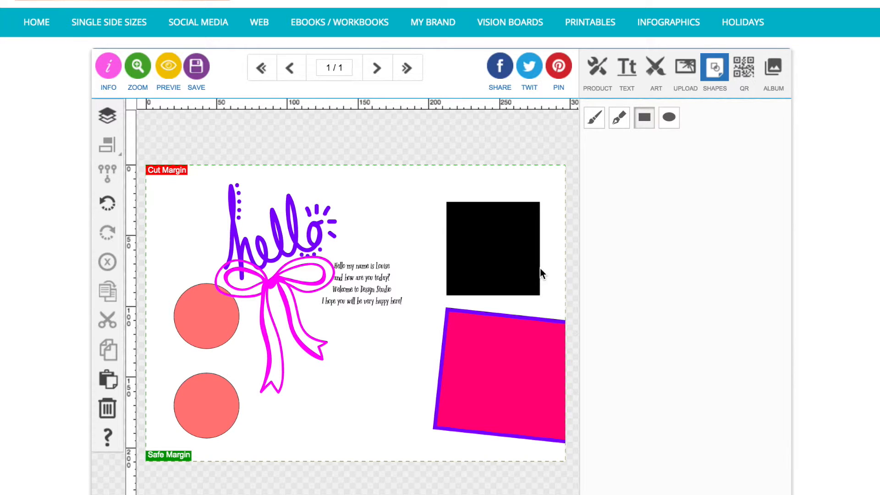
# Draw a solid black rectangle about 67 by 39 mm in the empty area between the bow and the tilted pink rectangle.
pyautogui.click(646, 123)
pyautogui.moveTo(316, 380); pyautogui.dragTo(411, 435)
# Draw a solid circle about 44 mm wide above the black rectangle and an ellipse about 76 by 51 mm above the text block.
pyautogui.click(669, 118)
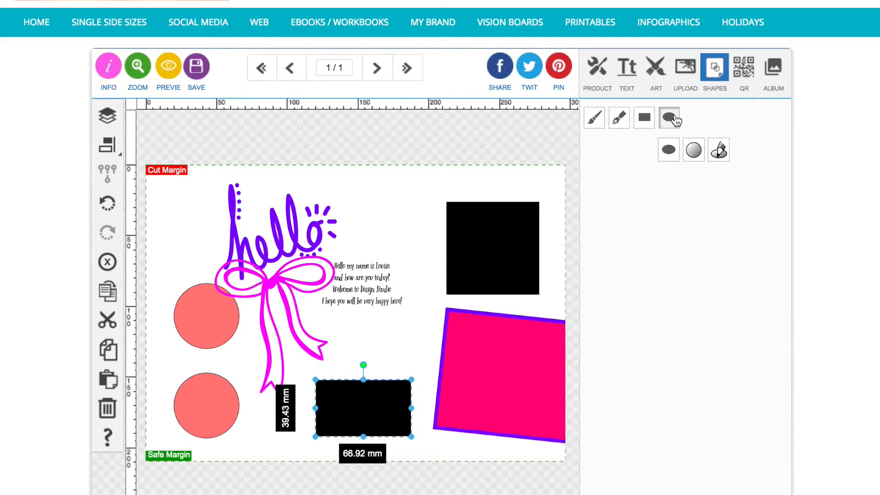
pyautogui.moveTo(397, 326); pyautogui.dragTo(427, 348)
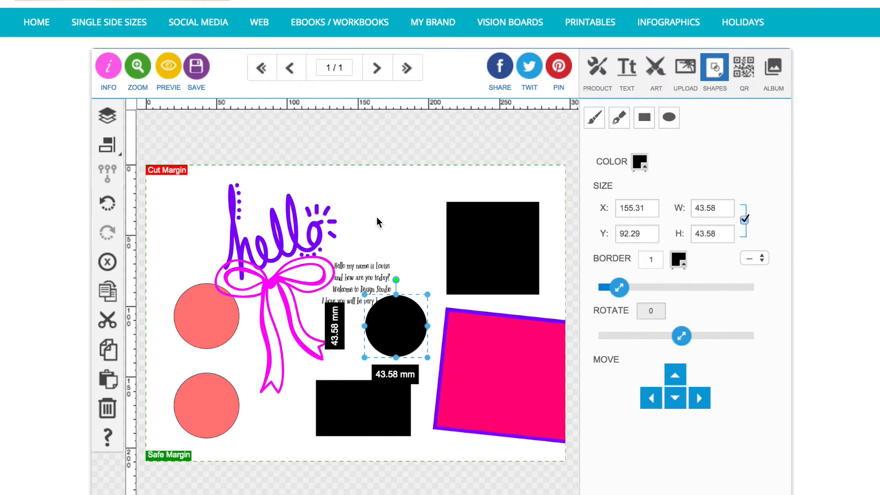
pyautogui.click(669, 116)
pyautogui.moveTo(360, 215); pyautogui.dragTo(414, 251)
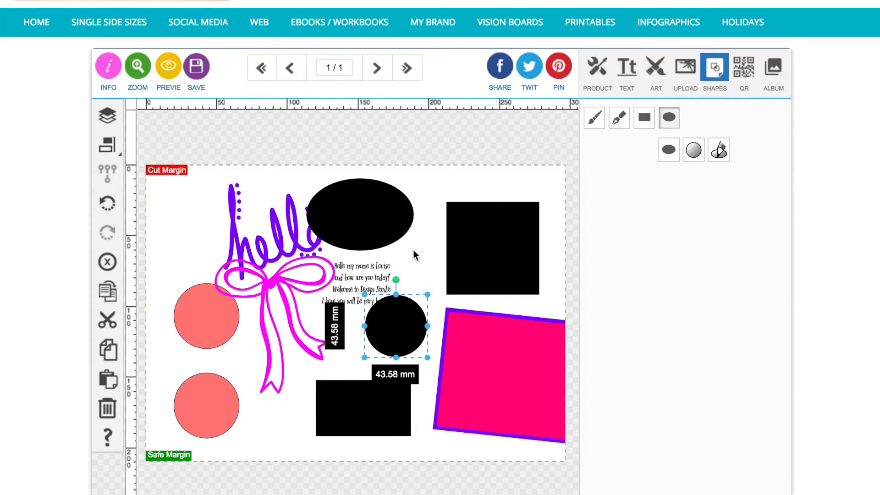
# Draw a straight horizontal line about 38 mm long beside the word hello, above the upper coral circle.
pyautogui.click(619, 120)
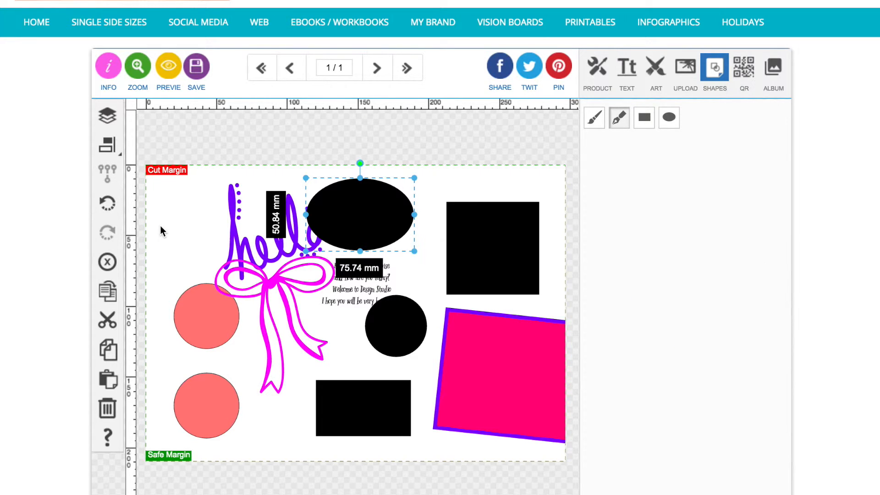
pyautogui.moveTo(214, 233); pyautogui.dragTo(215, 233)
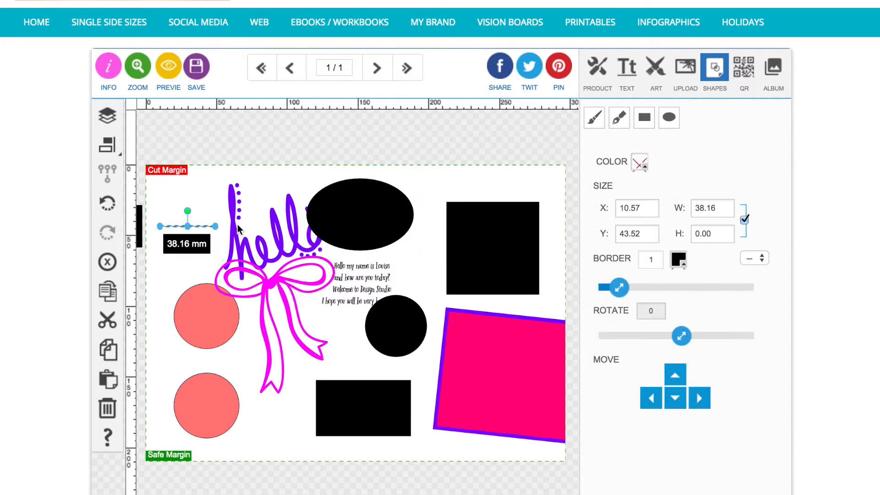
# Try a straight horizontal line about 56 mm long above the black square and delete it.
pyautogui.click(620, 123)
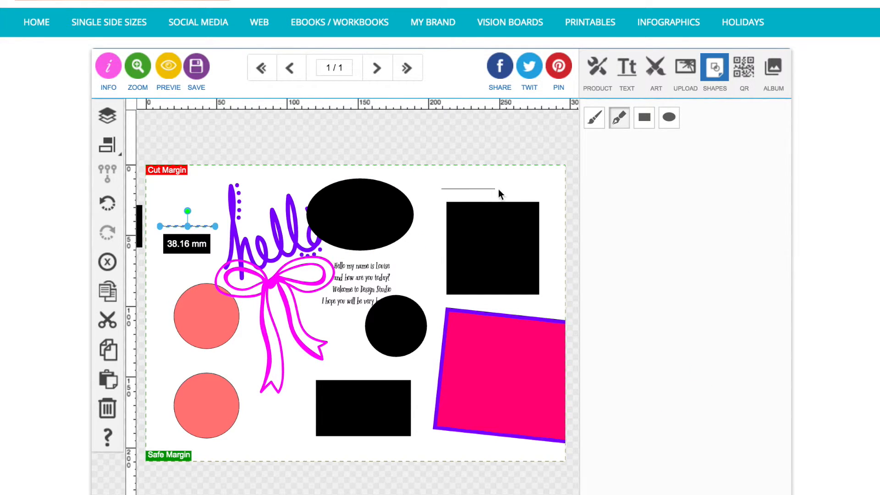
pyautogui.moveTo(521, 191); pyautogui.dragTo(521, 188)
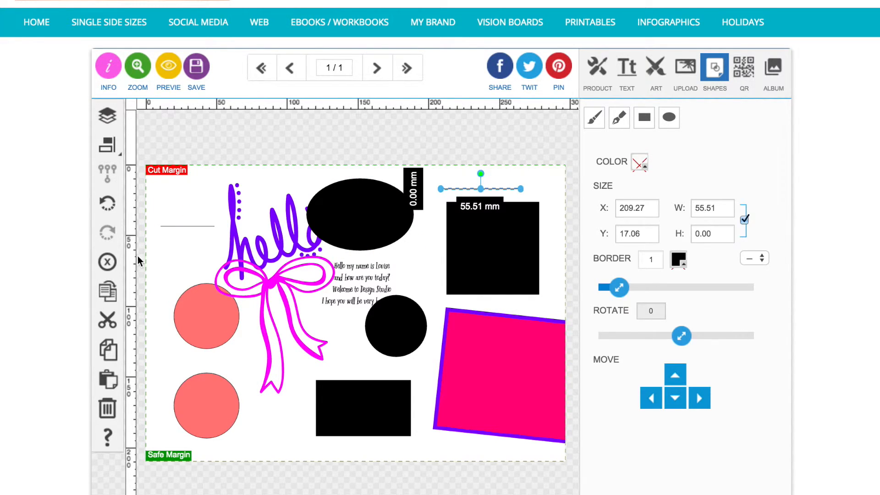
pyautogui.click(107, 262)
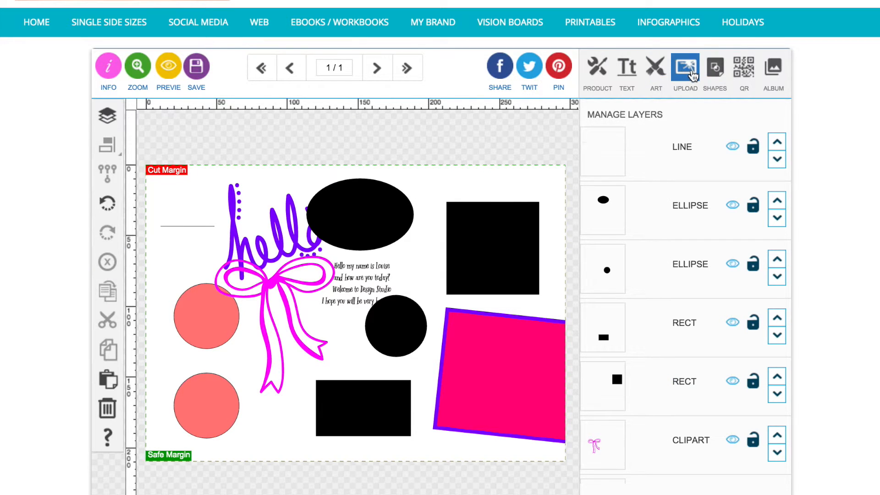
# Draw a small freehand wavy curve between the short horizontal line and the upper coral circle with the brush tool.
pyautogui.click(714, 73)
pyautogui.click(592, 120)
pyautogui.moveTo(164, 263)
pyautogui.mouseDown()
pyautogui.moveTo(181, 248)
pyautogui.moveTo(204, 255)
pyautogui.mouseUp()
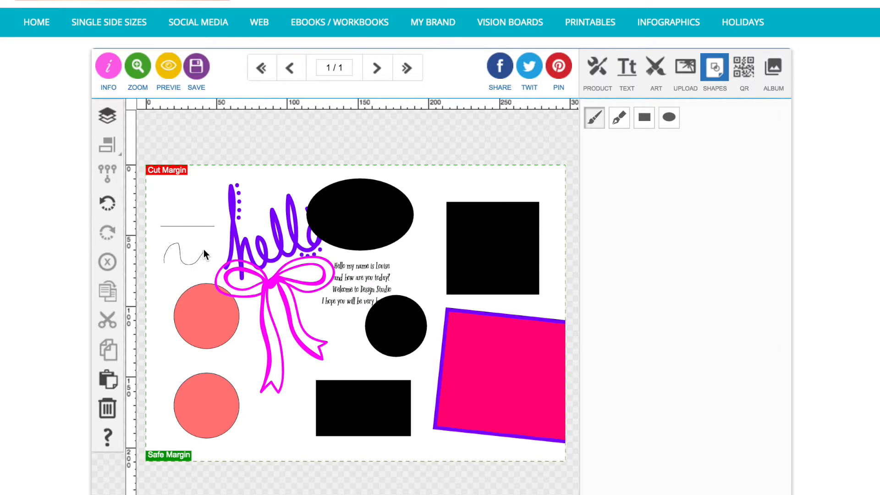
# Draw a freehand wavy line about 91 by 98 mm that runs above the black square and down its outer side.
pyautogui.moveTo(421, 192); pyautogui.dragTo(476, 172)
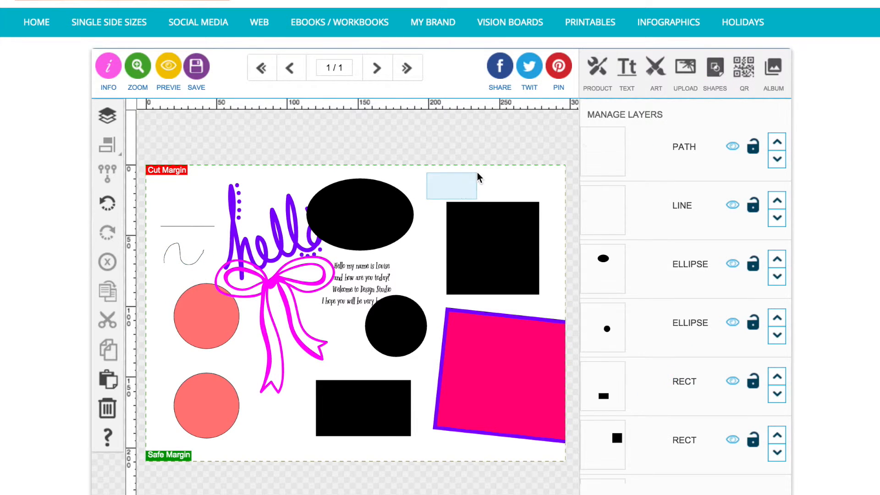
pyautogui.click(711, 79)
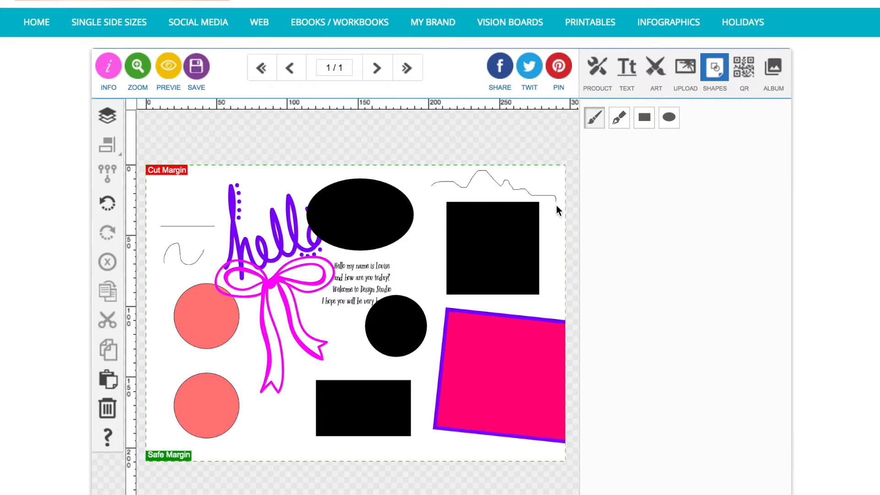
pyautogui.click(548, 311)
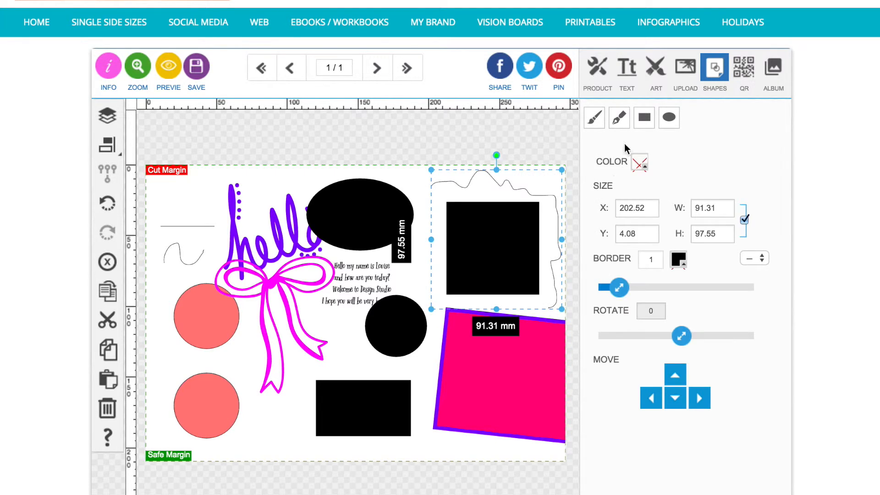
# Draw a horizontal line about 67 mm long beneath the black rectangle and set its border thickness to 5.
pyautogui.click(619, 119)
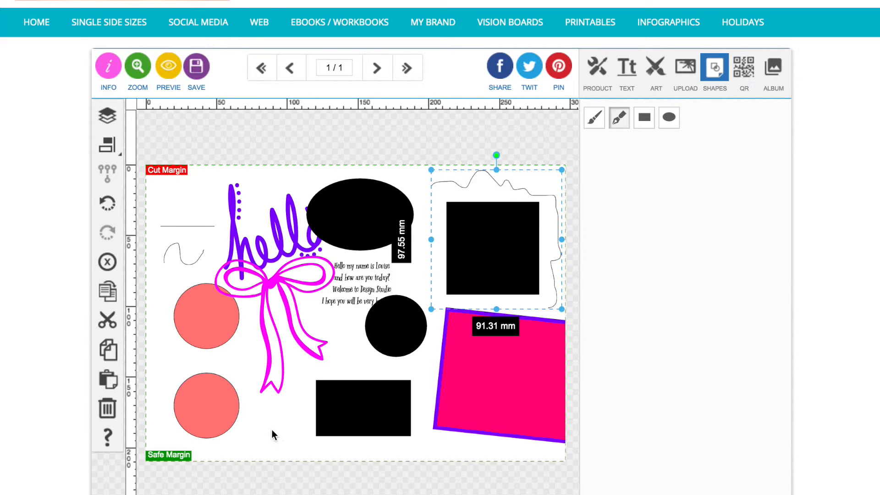
pyautogui.moveTo(346, 445); pyautogui.dragTo(349, 445)
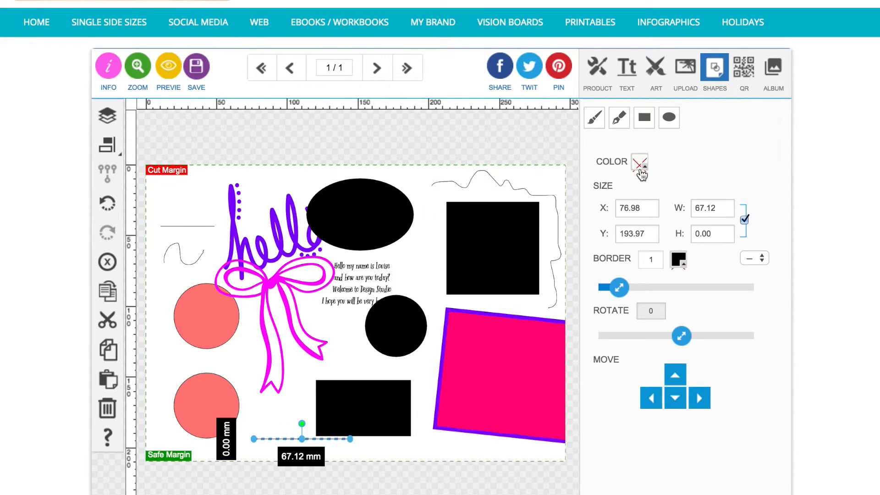
pyautogui.moveTo(622, 288); pyautogui.dragTo(681, 298)
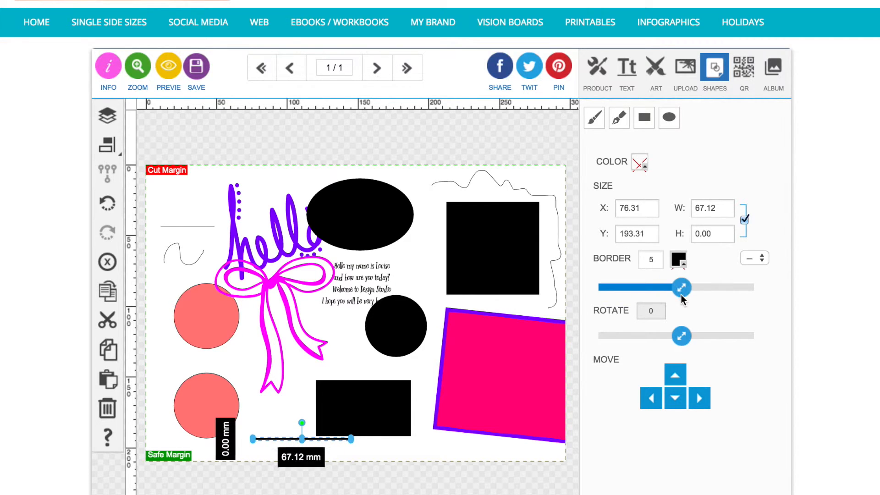
# Recolour the thick line to pink ff007f and move it slightly away from the black rectangle to about X 71, Y 199.
pyautogui.click(679, 259)
pyautogui.click(665, 301)
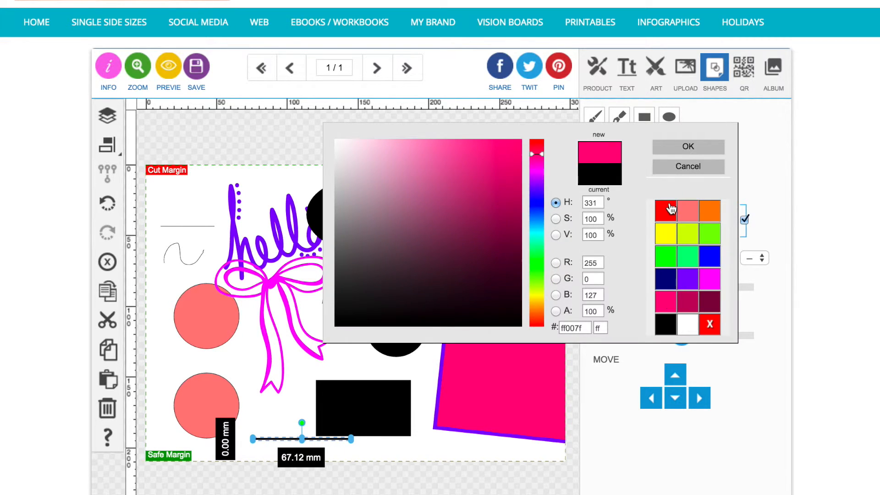
pyautogui.click(679, 147)
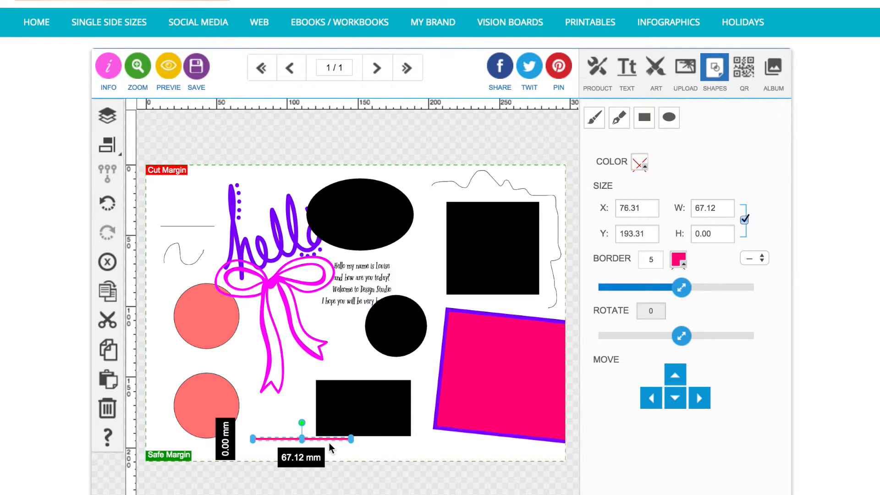
pyautogui.moveTo(330, 441); pyautogui.dragTo(322, 447)
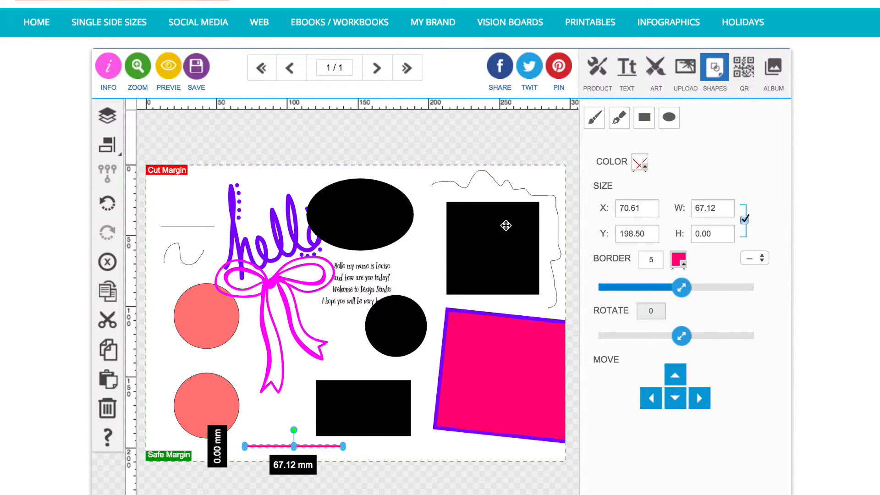
# Look at the QR code generator's website URL and colour options, leaving the colour choice unapplied.
pyautogui.click(744, 74)
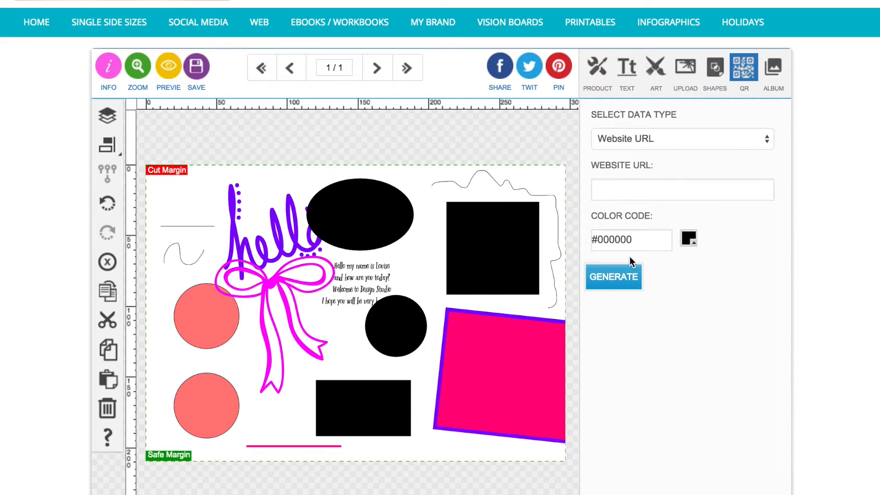
pyautogui.click(689, 238)
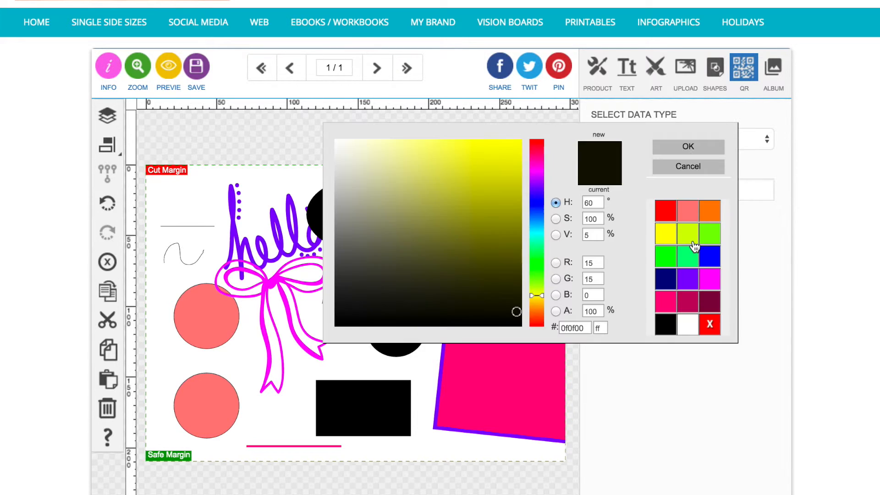
pyautogui.click(690, 167)
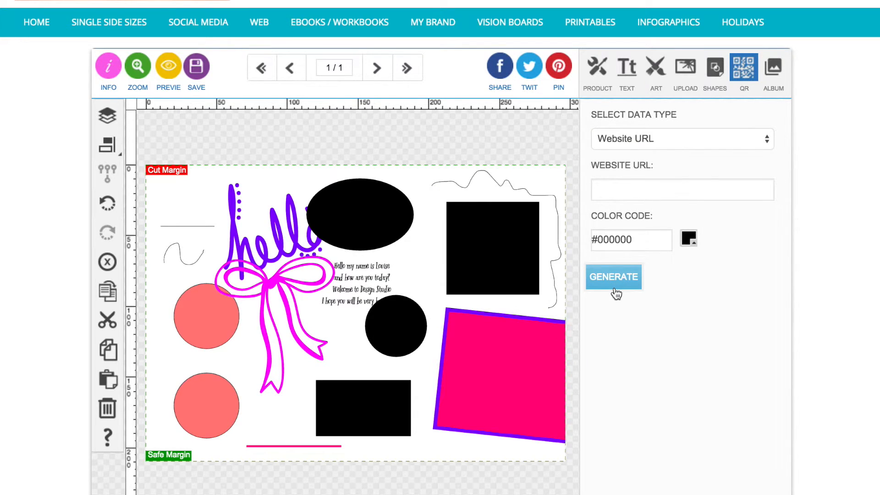
# Browse the album categories and look through the Gold Lux Worksheet Elements images.
pyautogui.click(771, 77)
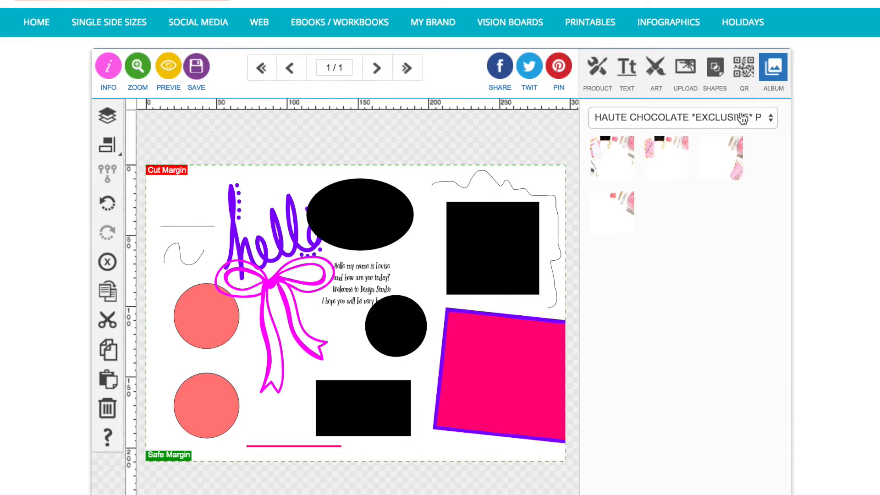
pyautogui.click(710, 120)
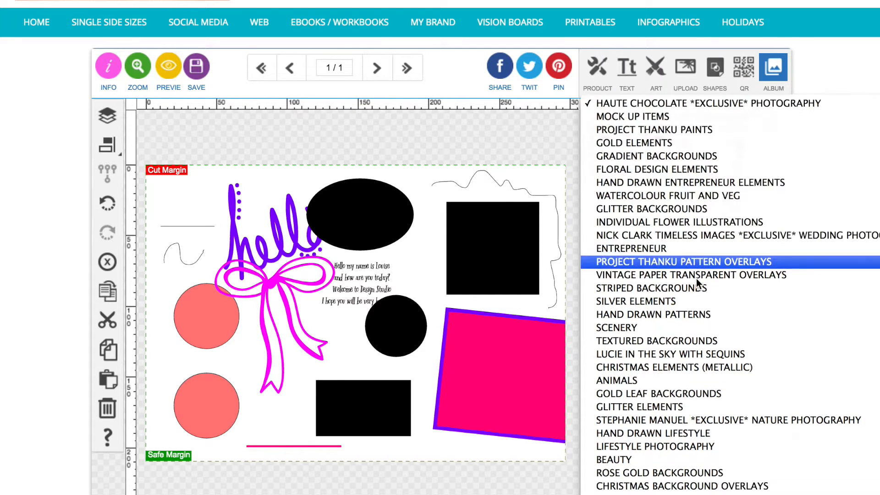
pyautogui.scroll(-3, 697, 278)
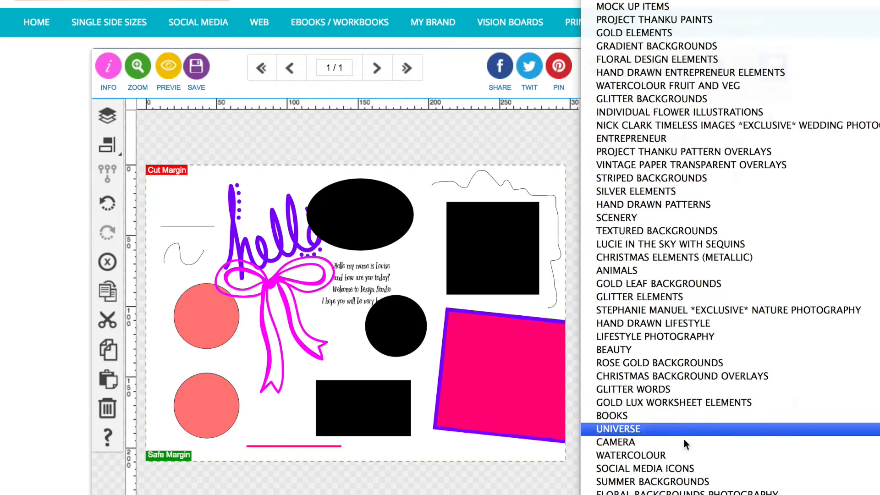
pyautogui.click(682, 402)
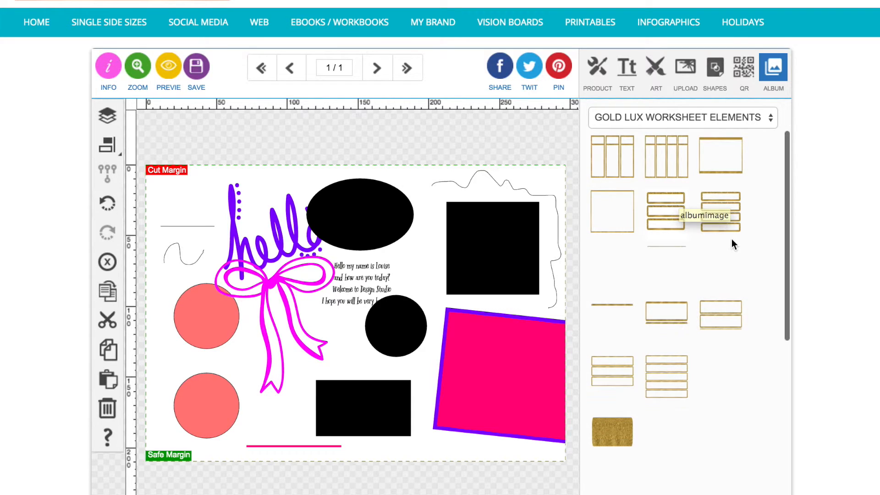
pyautogui.scroll(1, 674, 311)
pyautogui.scroll(2, 674, 310)
pyautogui.scroll(-4, 671, 315)
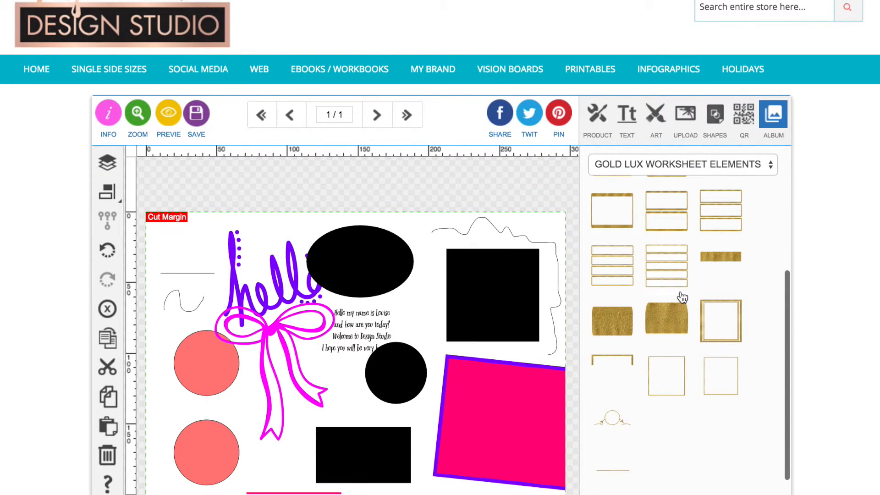
pyautogui.scroll(3, 682, 257)
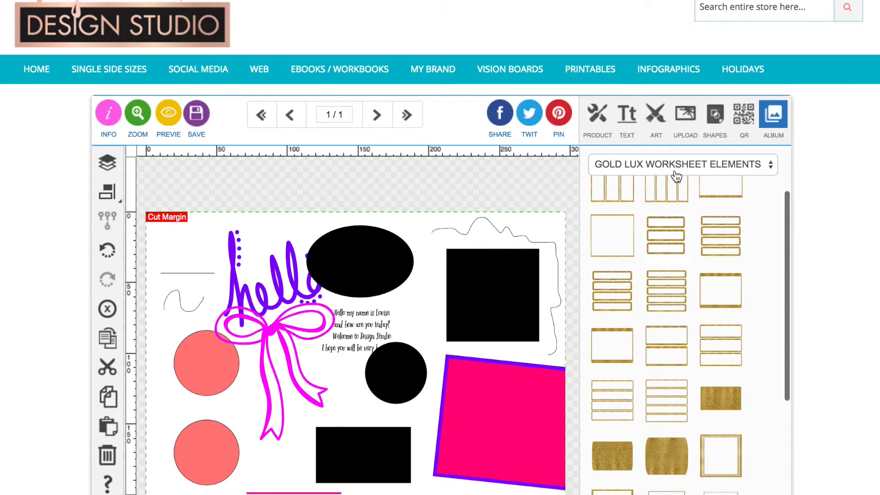
# Switch the album to Glitter Elements and look through its images.
pyautogui.click(675, 173)
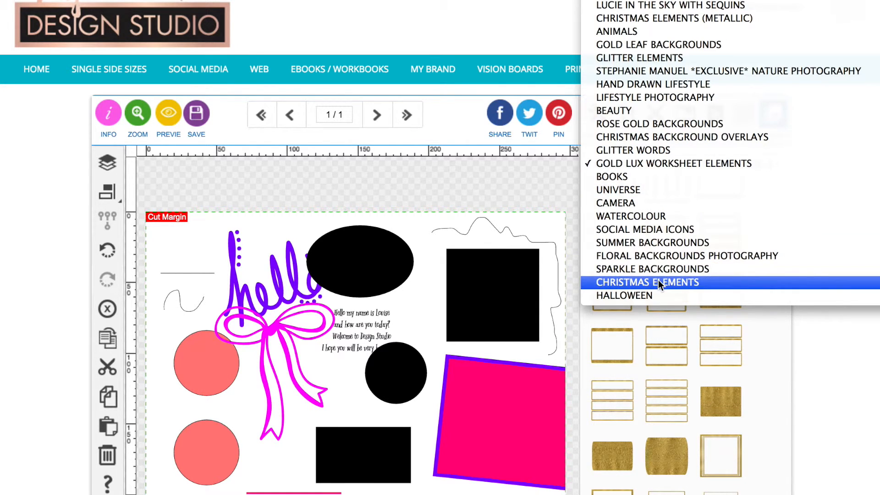
pyautogui.scroll(2, 666, 181)
pyautogui.scroll(5, 665, 180)
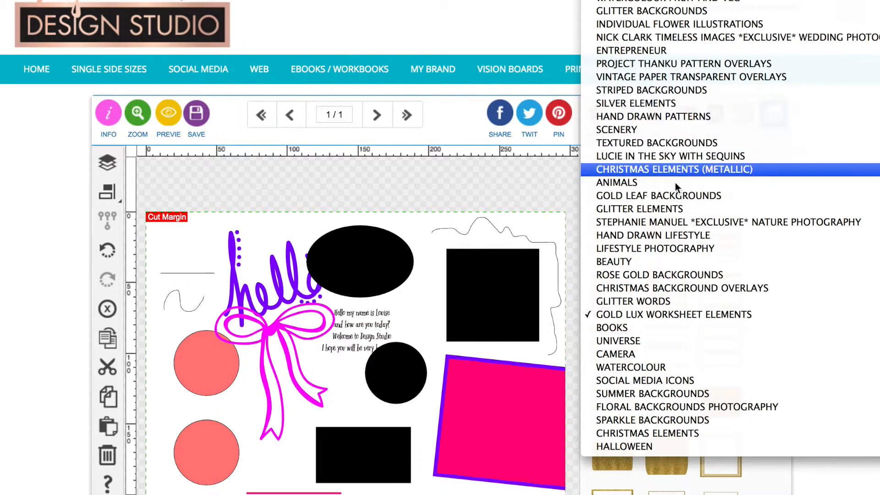
pyautogui.click(656, 208)
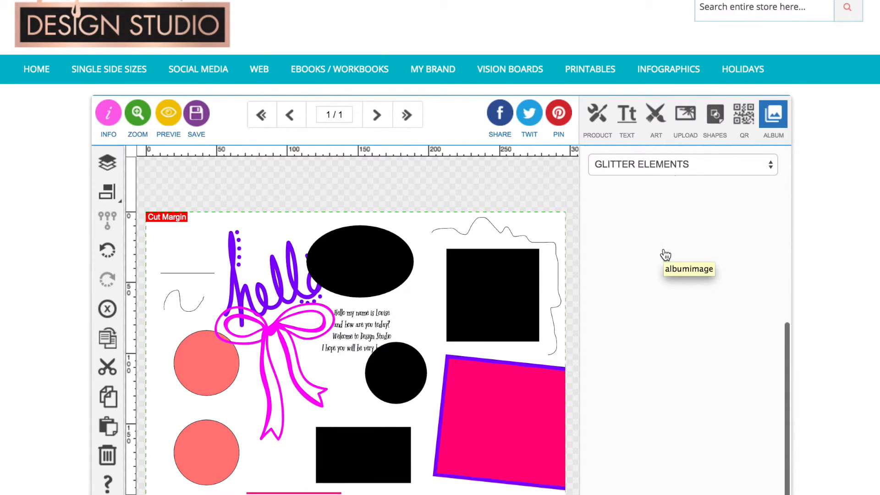
pyautogui.scroll(-3, 665, 255)
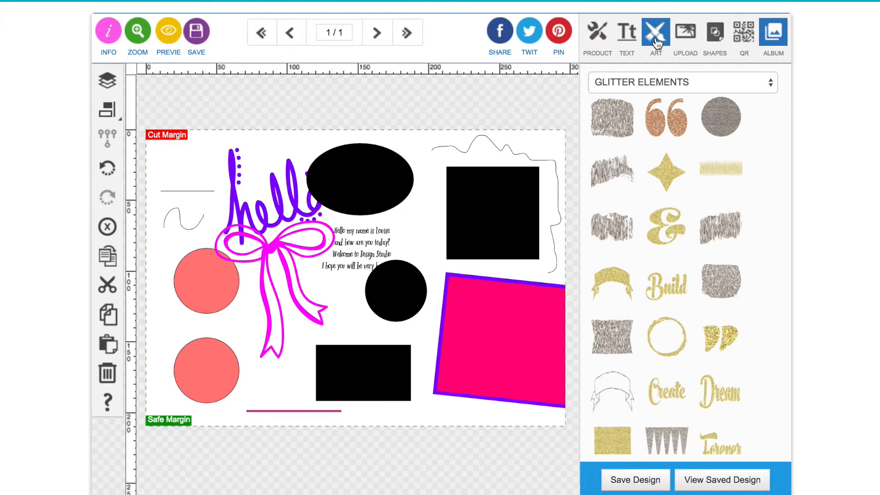
# Look through the site's template categories, including the Single Side Sizes orientations, the My Brand marketing types, Infographics and Holidays.
pyautogui.scroll(1, 515, 346)
pyautogui.scroll(2, 516, 346)
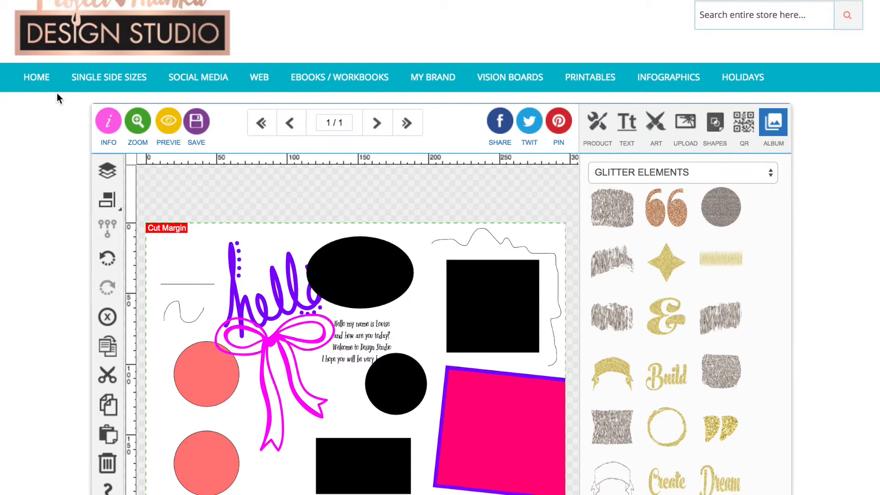
pyautogui.moveTo(77, 80)
pyautogui.moveTo(113, 85)
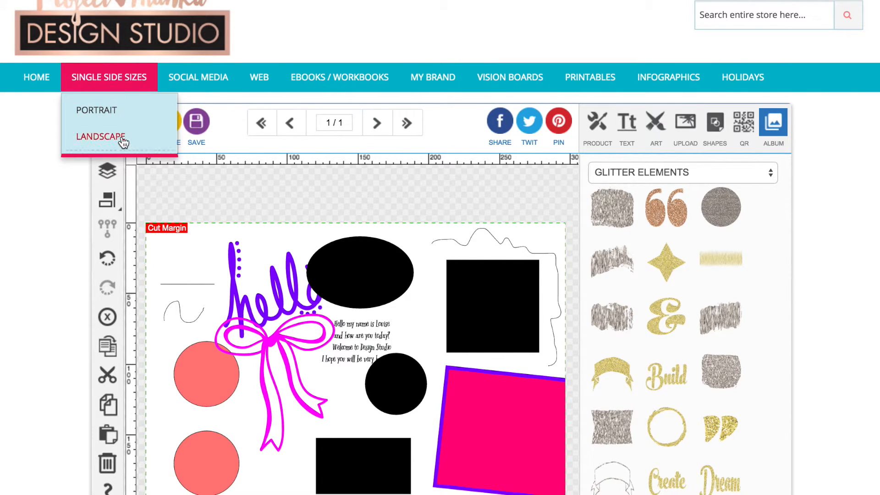
pyautogui.moveTo(196, 91)
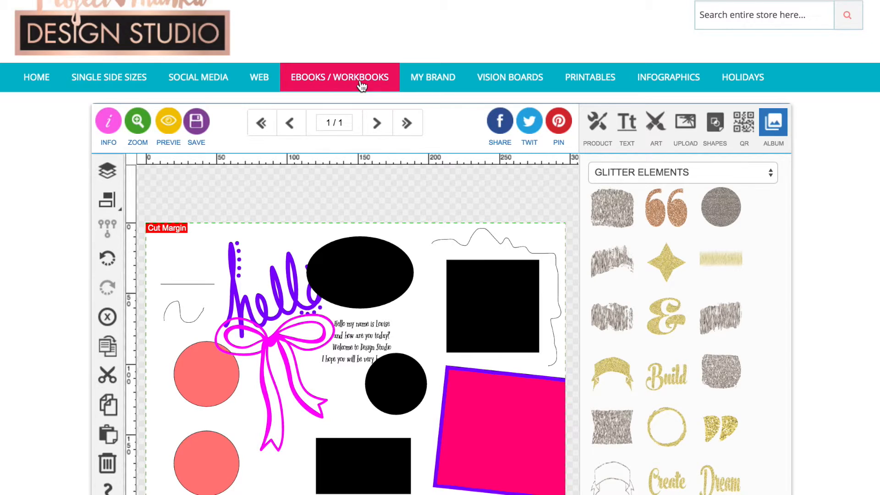
pyautogui.moveTo(435, 72)
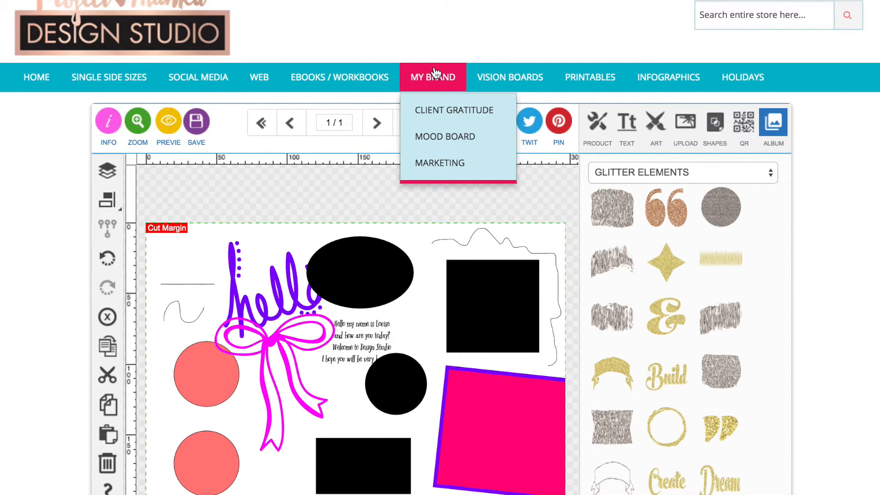
pyautogui.moveTo(457, 169)
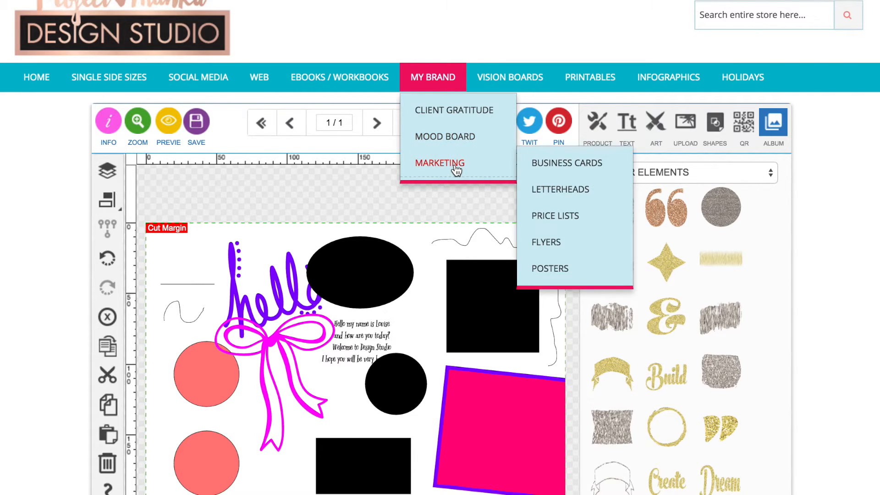
pyautogui.moveTo(453, 90)
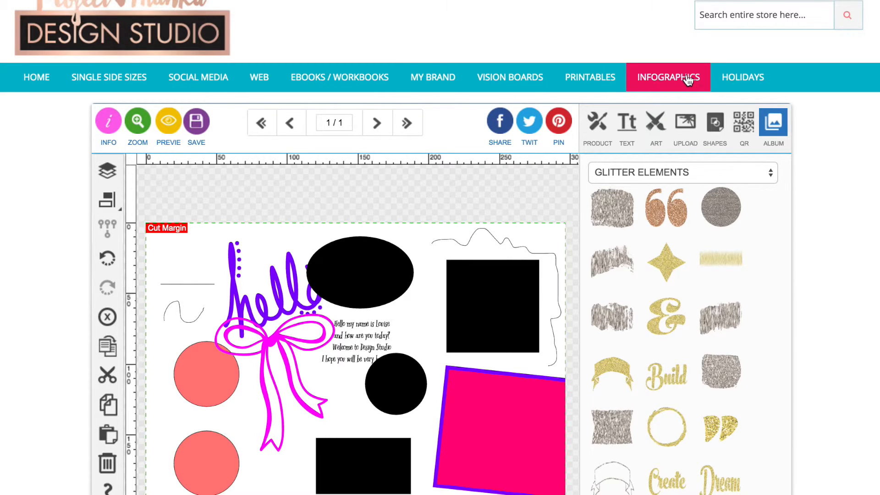
pyautogui.moveTo(727, 77)
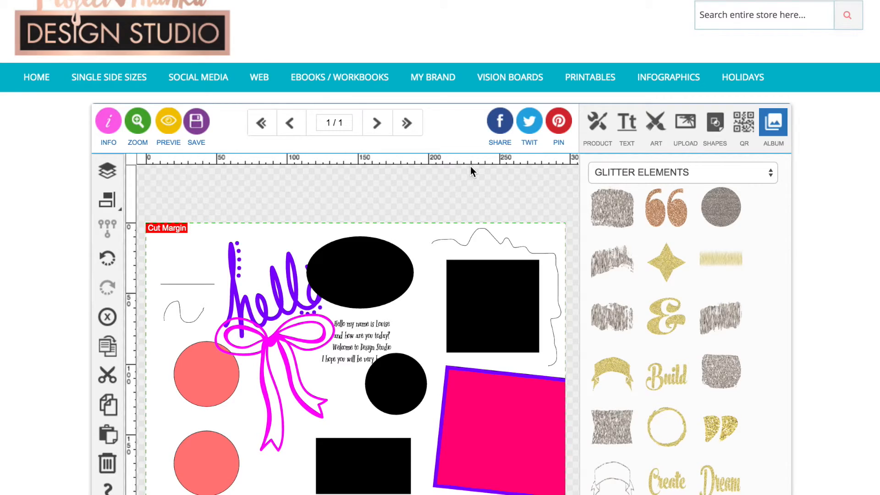
pyautogui.scroll(-5, 470, 166)
pyautogui.scroll(2, 470, 167)
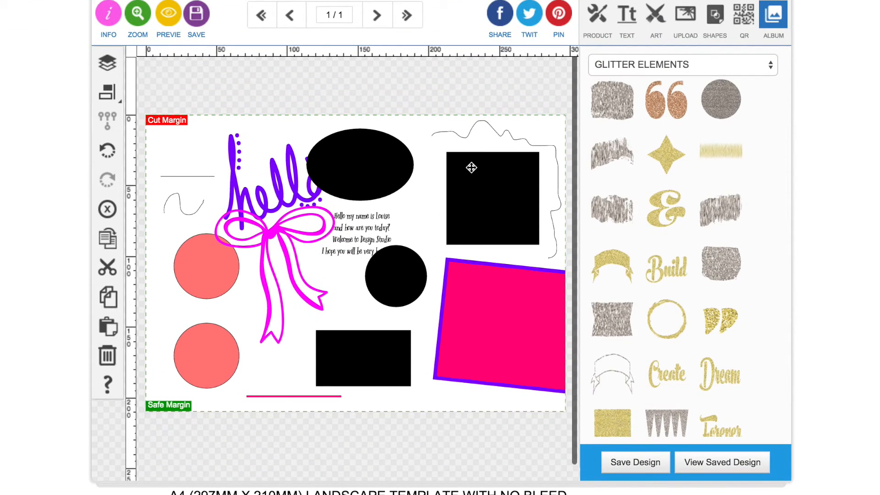
pyautogui.scroll(3, 609, 220)
pyautogui.scroll(-2, 664, 266)
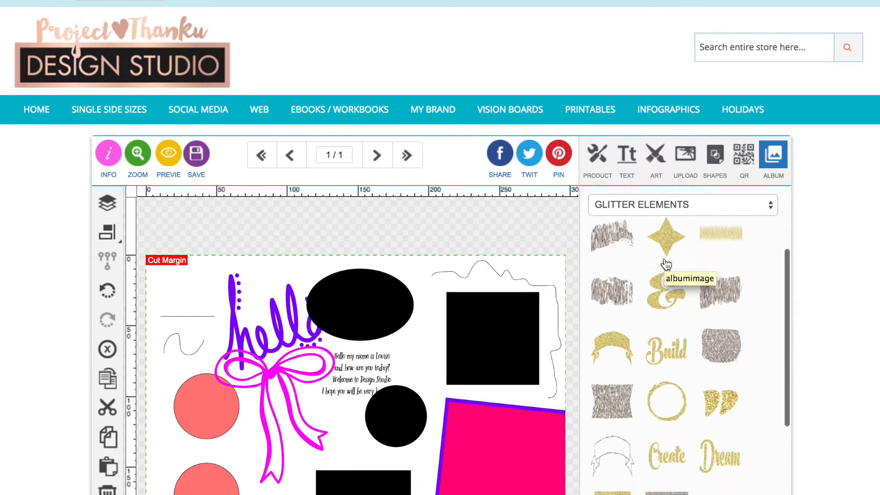
pyautogui.scroll(-4, 501, 197)
pyautogui.scroll(2, 503, 198)
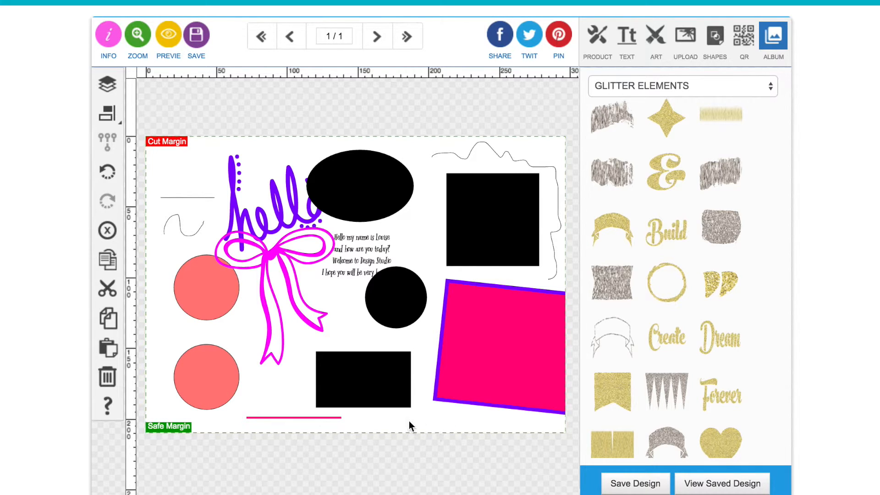
# Move the pink rotated rectangle slightly to about X 199, Y 111 and deselect it.
pyautogui.moveTo(491, 377); pyautogui.dragTo(485, 391)
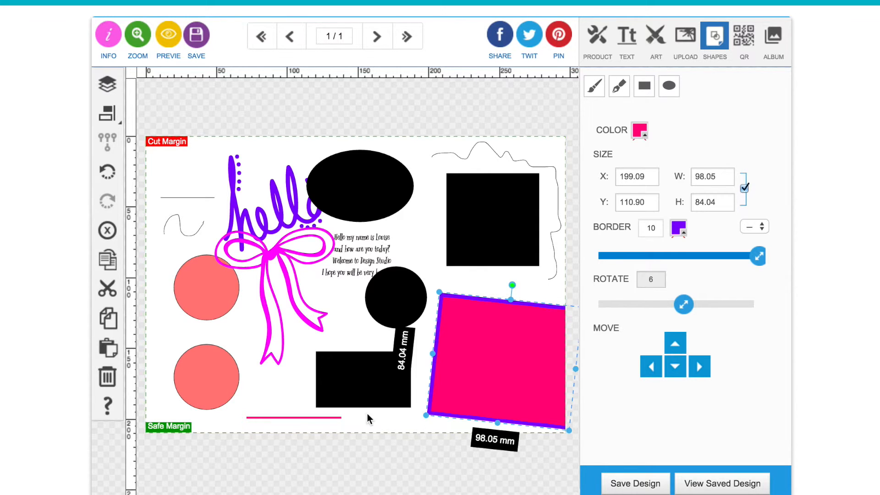
pyautogui.click(346, 298)
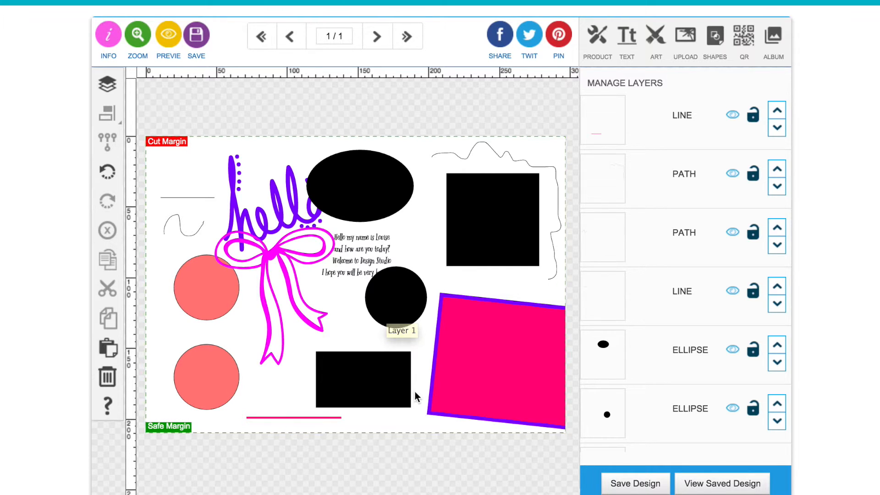
pyautogui.scroll(1, 473, 409)
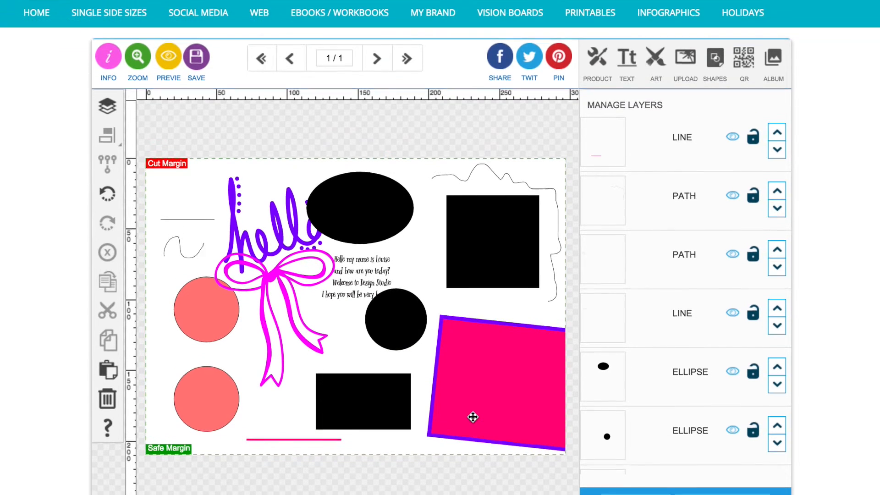
pyautogui.scroll(-1, 472, 415)
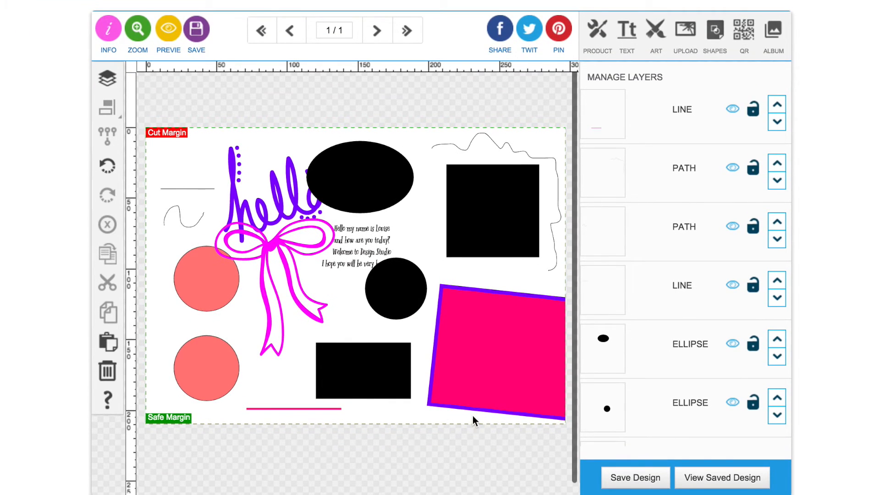
# Save the design as "DESIGN 1" and go to the list of saved designs.
pyautogui.click(639, 479)
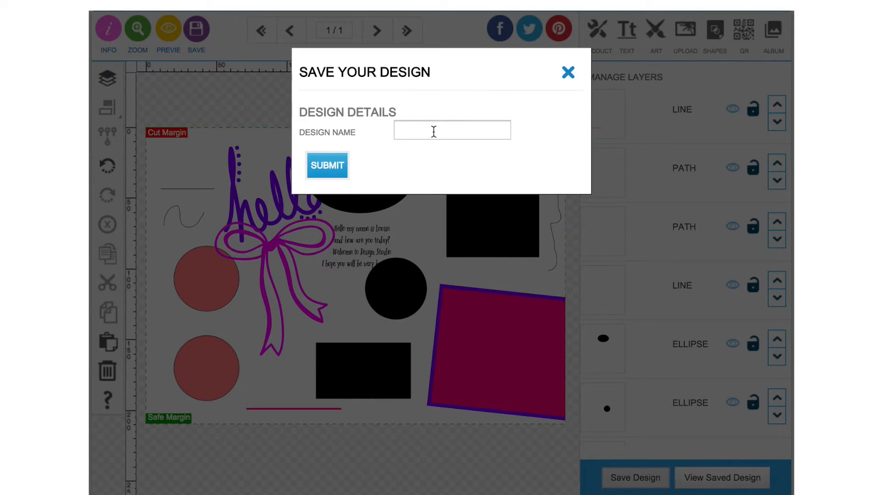
pyautogui.click(434, 132)
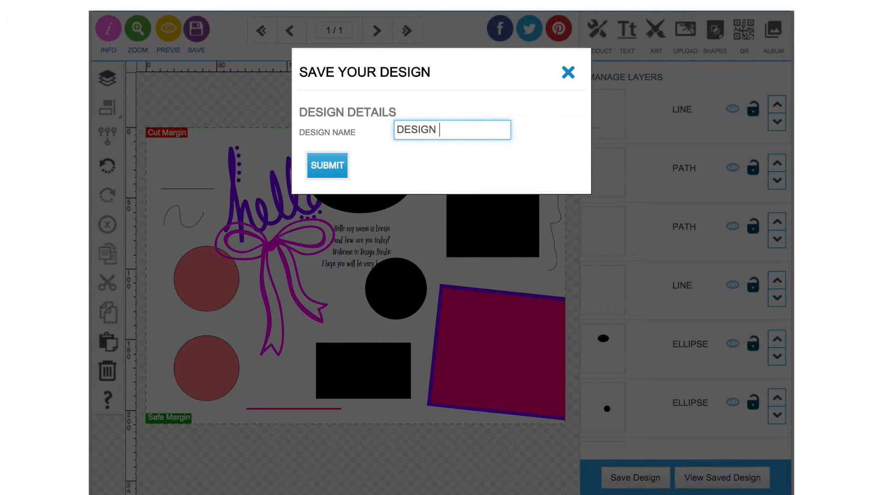
pyautogui.click(328, 167)
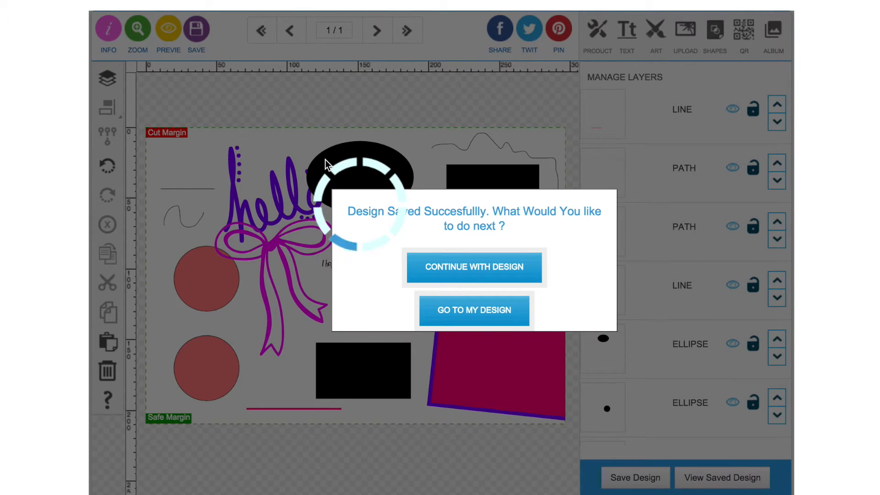
pyautogui.click(489, 313)
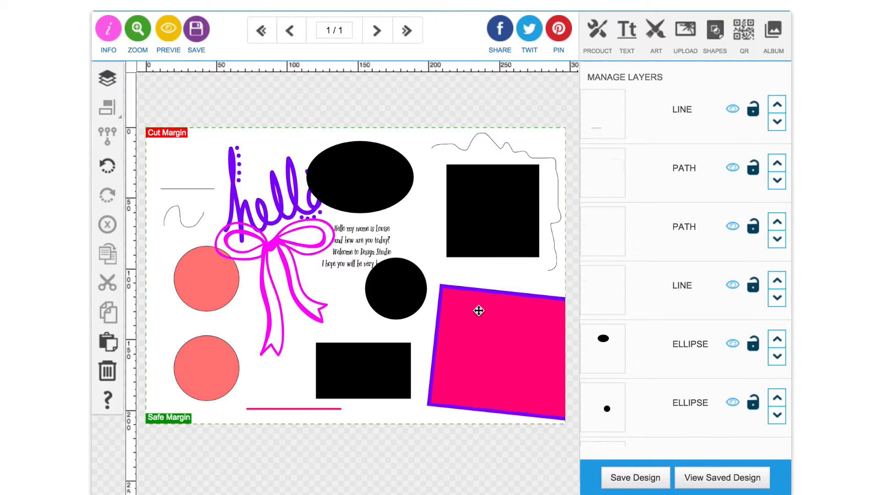
# Look through the saved designs list and download DESIGN 1.
pyautogui.scroll(-2, 559, 137)
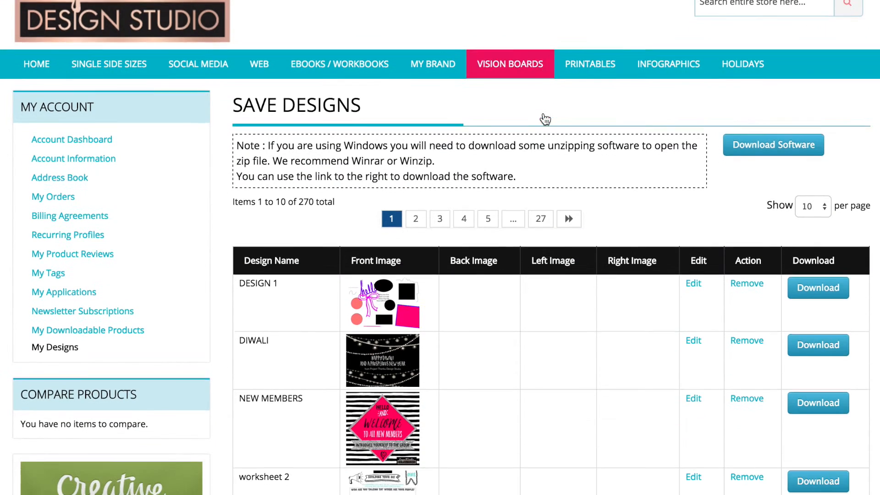
pyautogui.scroll(-10, 544, 118)
pyautogui.scroll(7, 544, 118)
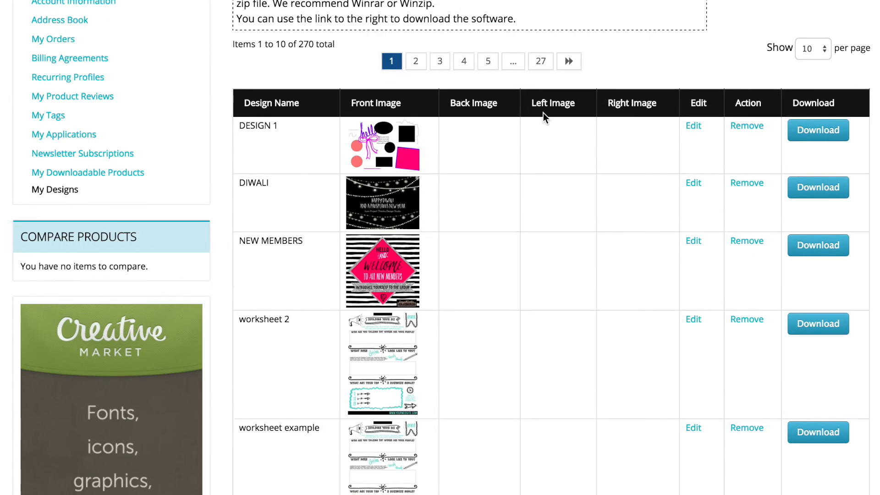
pyautogui.scroll(4, 543, 112)
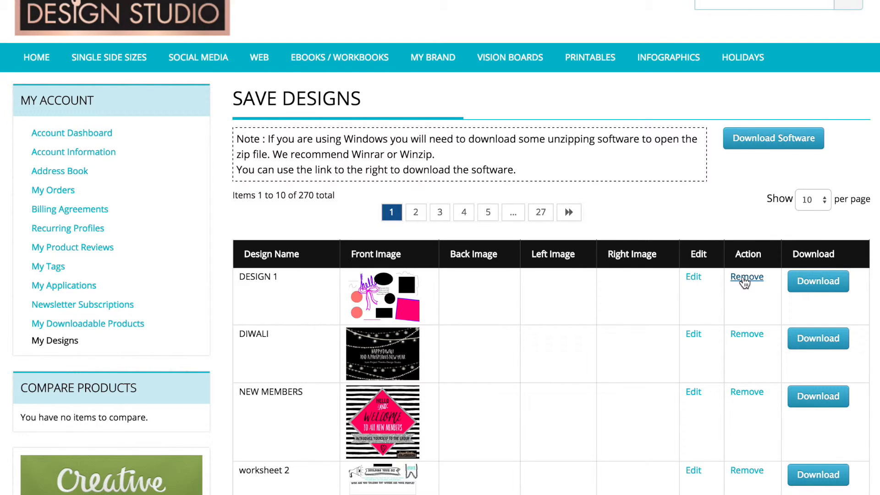
pyautogui.click(810, 286)
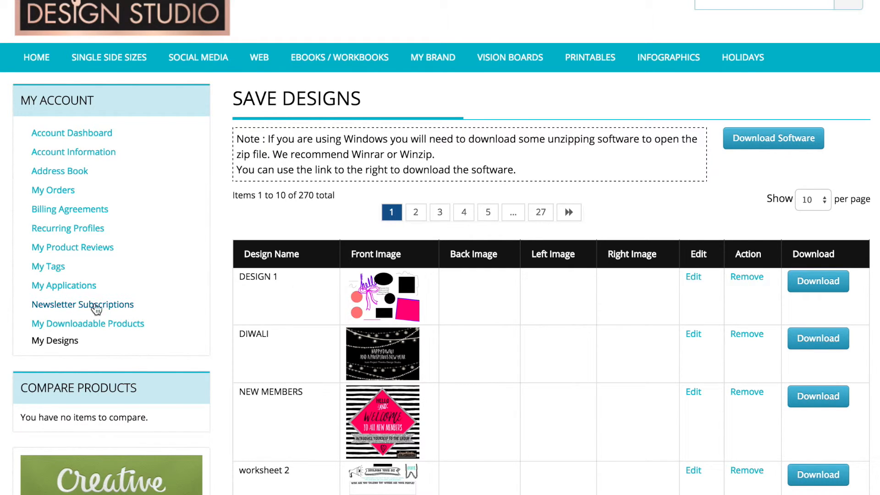
# Open the Square 800px Social Media Image category and view the templates for Social Media Image 800x800px.
pyautogui.moveTo(212, 71)
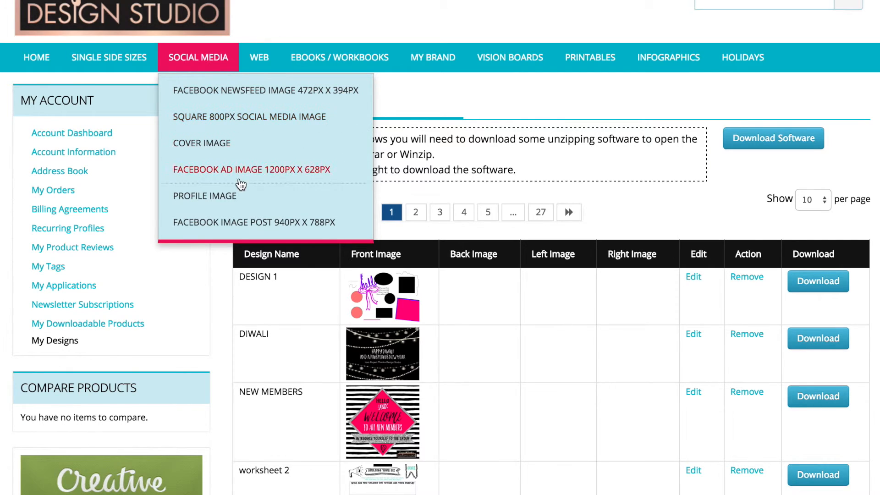
pyautogui.click(207, 120)
pyautogui.scroll(-4, 233, 153)
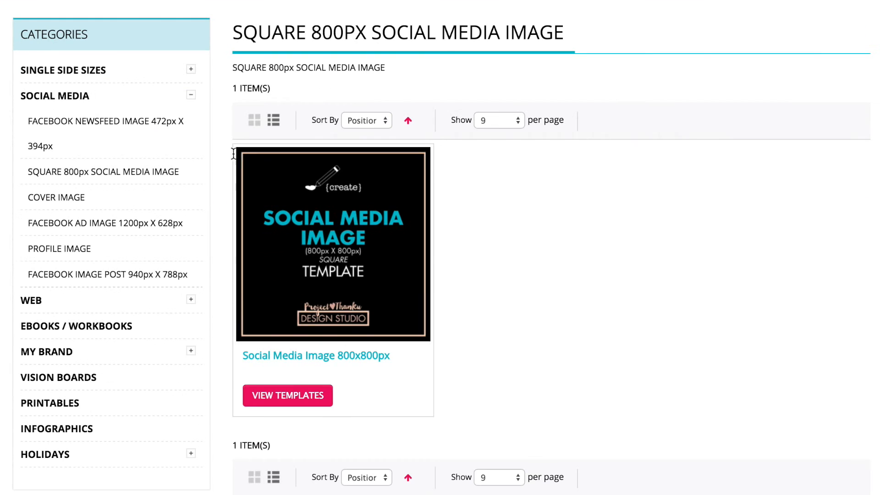
pyautogui.scroll(3, 279, 183)
pyautogui.scroll(-3, 334, 488)
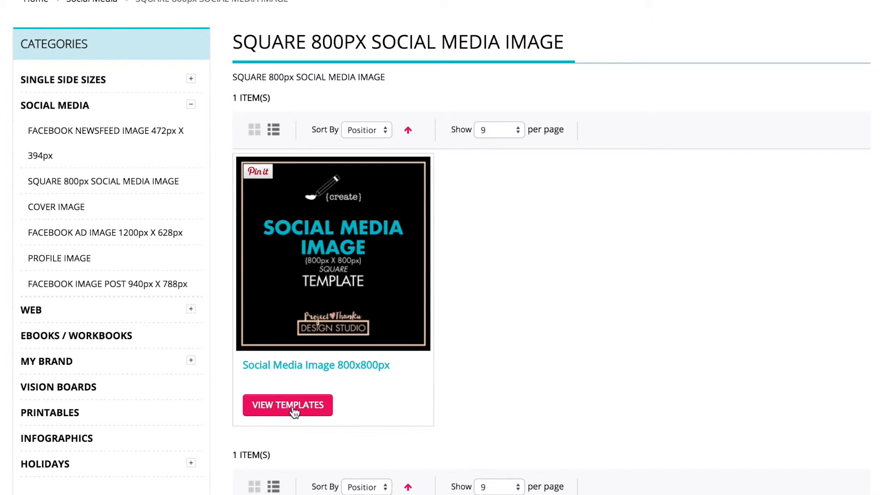
pyautogui.click(296, 411)
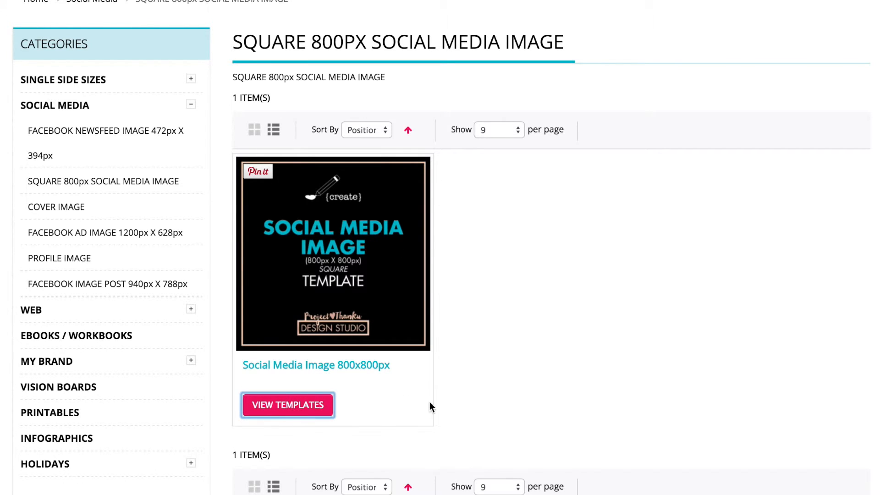
# Look through both pages of the square social media image templates.
pyautogui.scroll(-8, 531, 277)
pyautogui.scroll(-10, 531, 277)
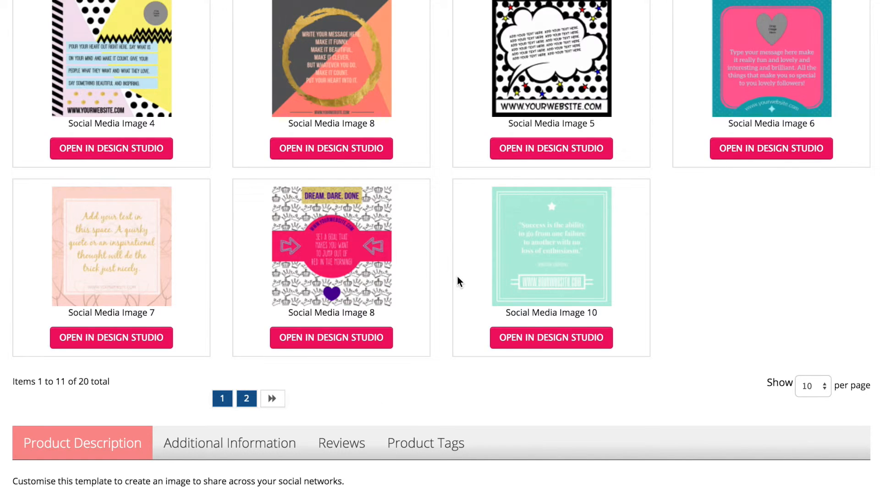
pyautogui.scroll(-15, 418, 215)
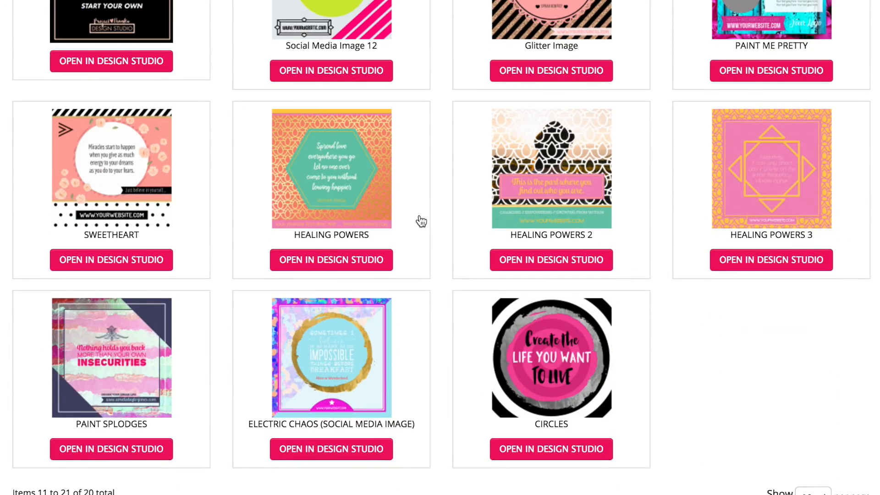
pyautogui.scroll(-2, 421, 222)
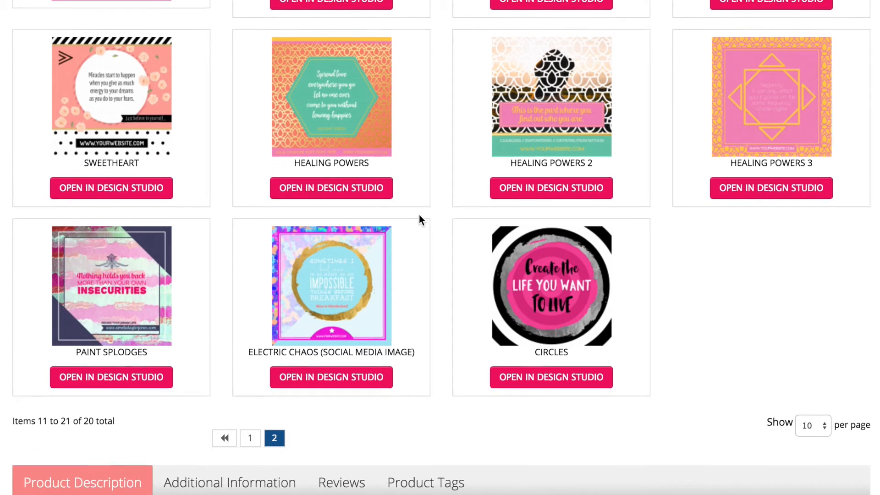
pyautogui.scroll(3, 419, 215)
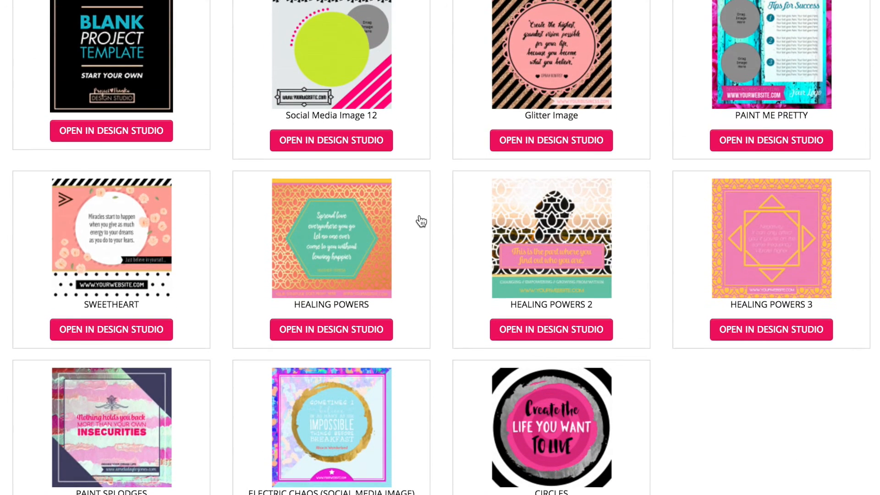
pyautogui.scroll(-4, 420, 222)
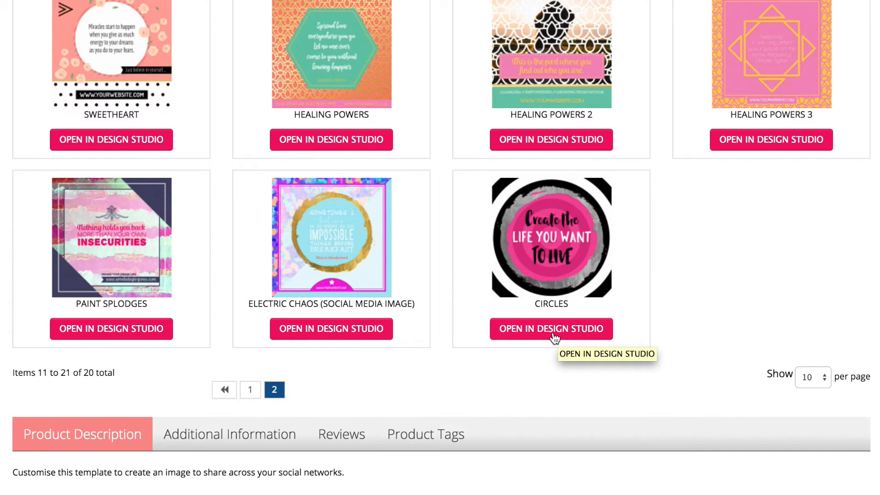
# Open the CIRCLES template in the design studio and look over its canvas.
pyautogui.click(554, 337)
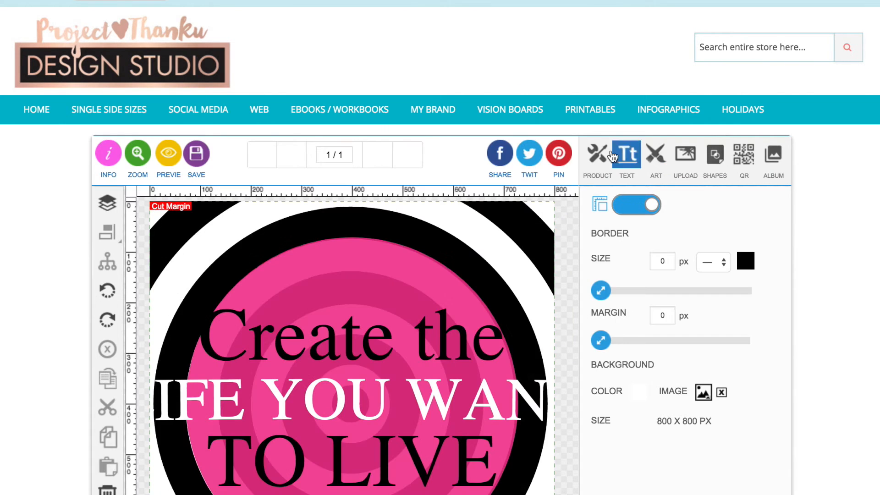
pyautogui.scroll(-2, 570, 125)
pyautogui.scroll(-4, 569, 125)
pyautogui.scroll(3, 570, 126)
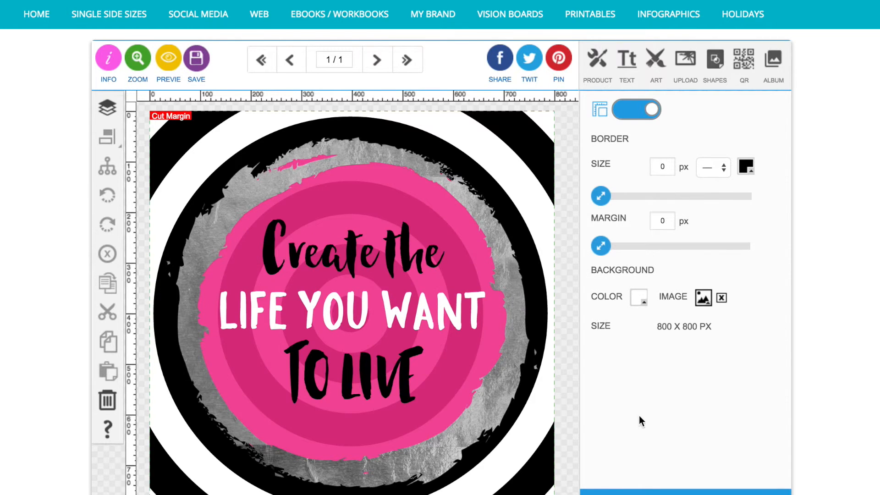
pyautogui.scroll(-1, 637, 418)
pyautogui.scroll(-1, 639, 415)
pyautogui.scroll(3, 639, 415)
pyautogui.scroll(-1, 608, 364)
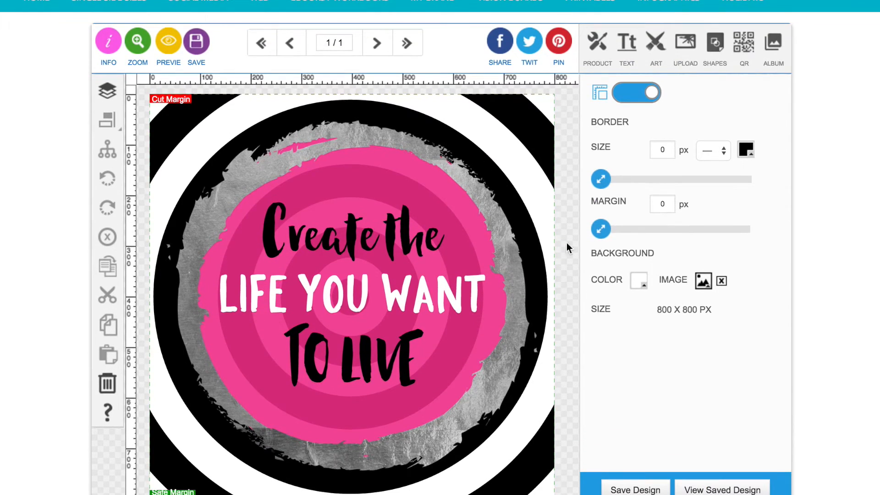
# Recolour the concentric circles clipart in the background layer to lime green.
pyautogui.click(536, 121)
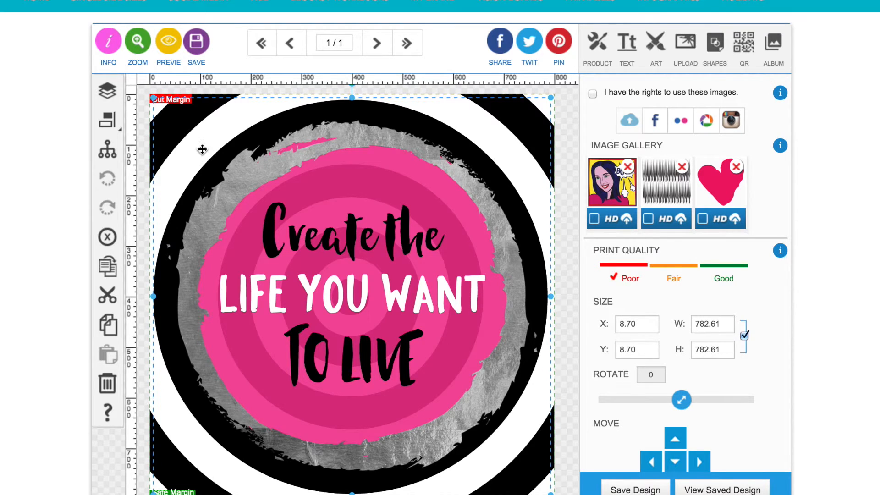
pyautogui.click(149, 173)
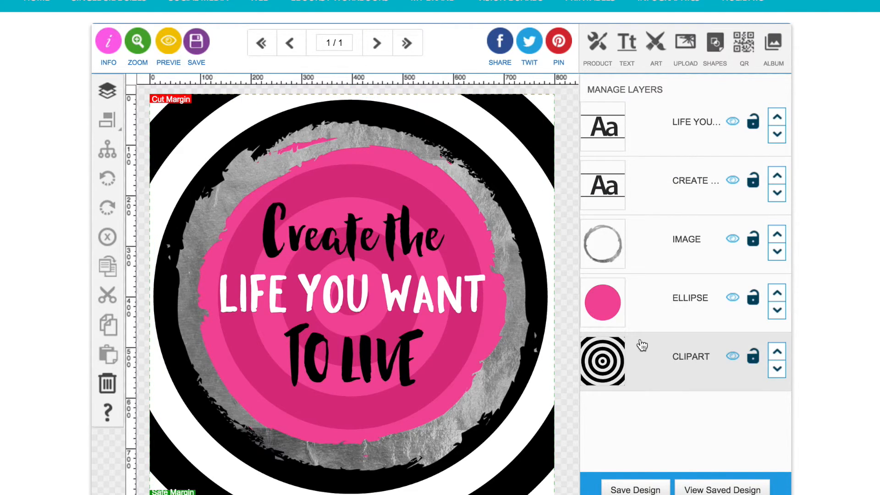
pyautogui.click(669, 352)
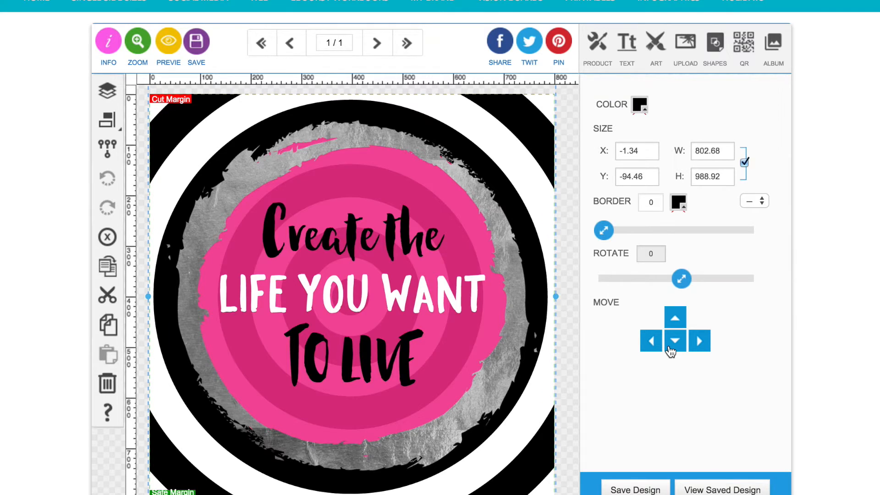
pyautogui.click(640, 108)
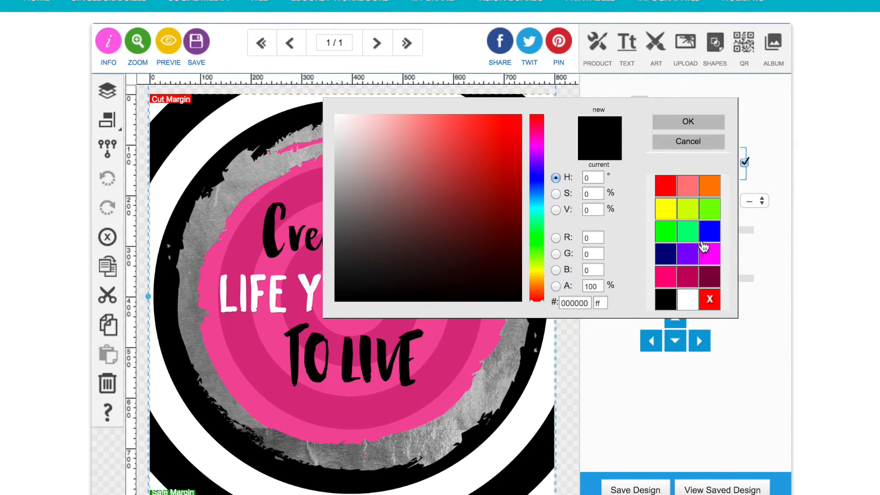
pyautogui.click(692, 214)
pyautogui.click(688, 121)
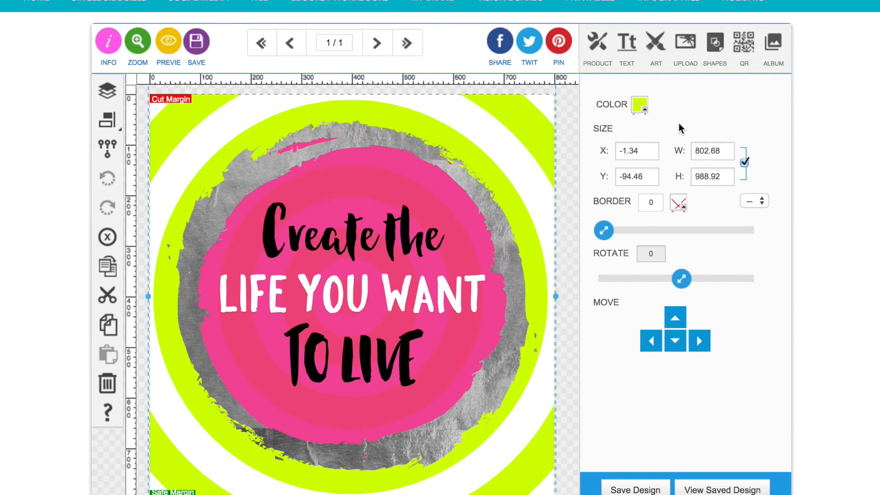
# Change the fill colour of the ellipse layer behind the text to blue (#0000ff).
pyautogui.click(107, 90)
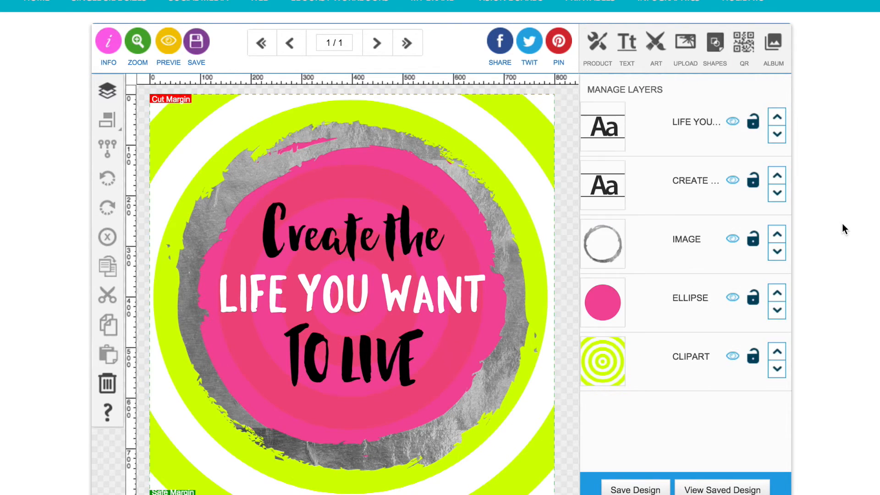
pyautogui.click(664, 304)
pyautogui.click(639, 136)
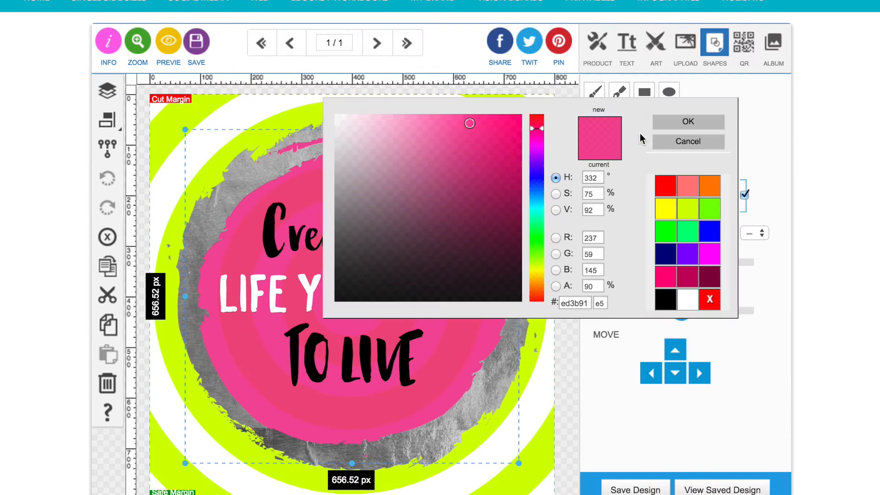
pyautogui.click(708, 231)
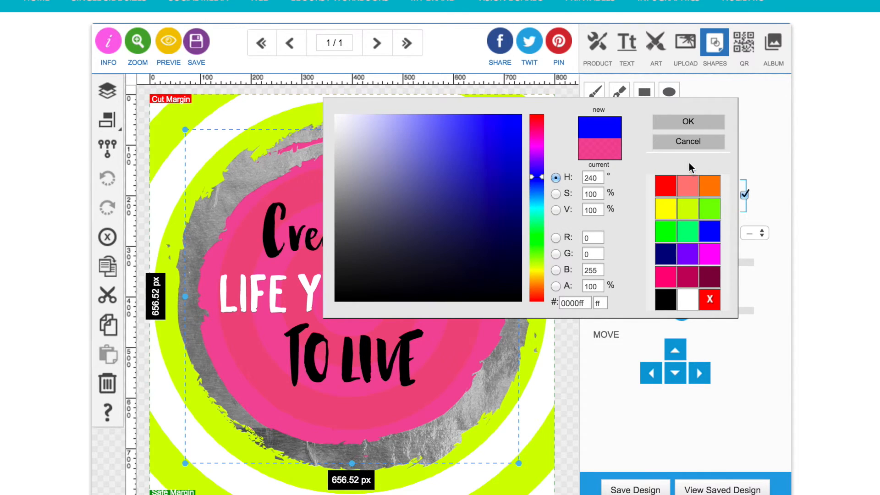
pyautogui.click(688, 122)
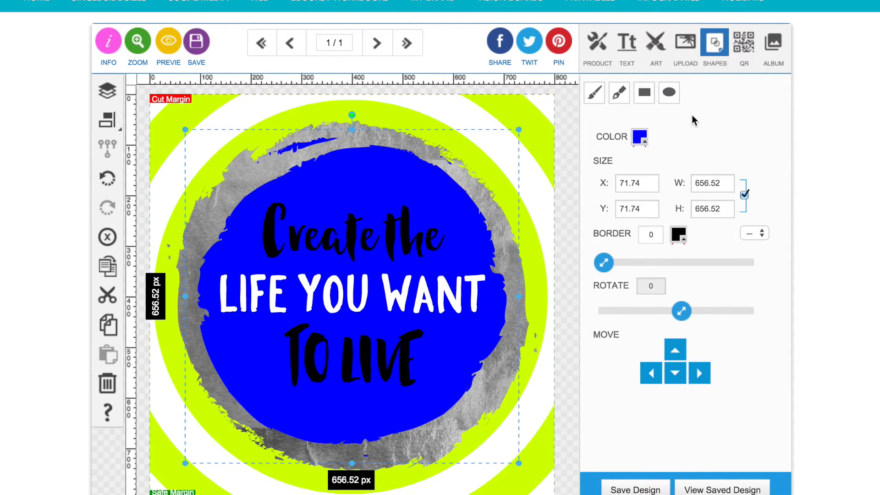
# Change the colour of the "Create the" and "TO LIVE" text layer to orange (#ff7f00).
pyautogui.click(107, 90)
pyautogui.click(692, 197)
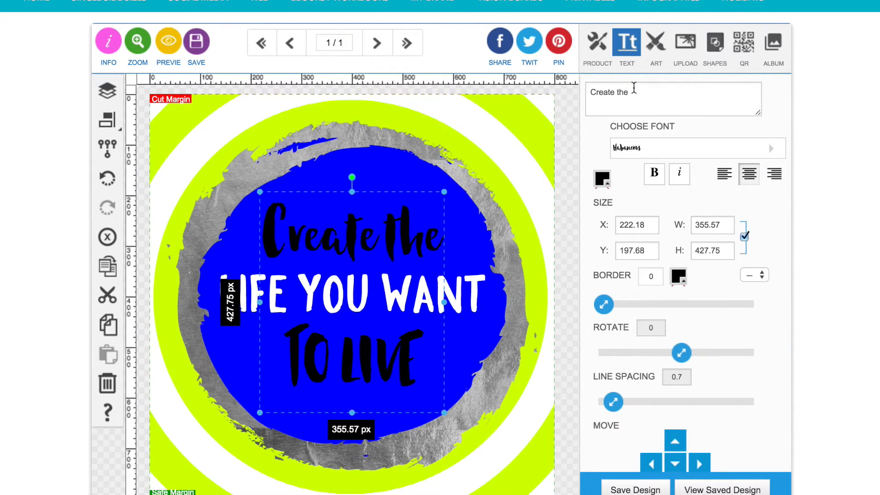
pyautogui.click(602, 178)
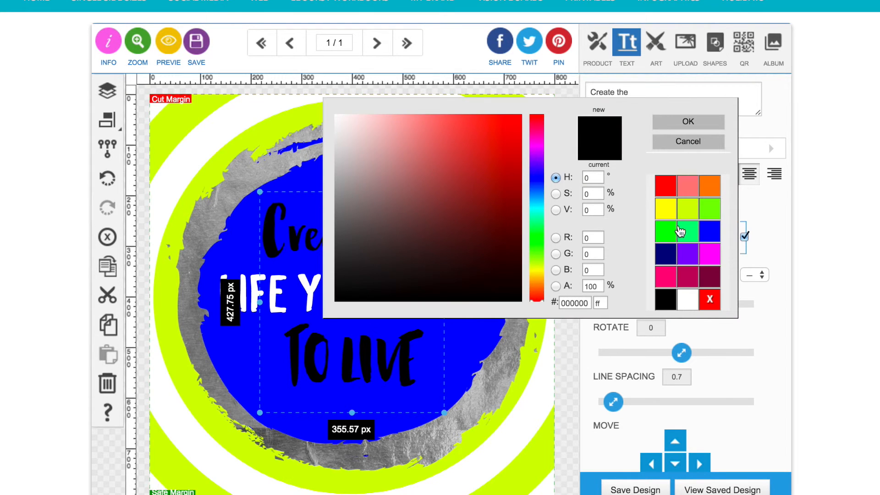
pyautogui.click(687, 209)
pyautogui.click(707, 187)
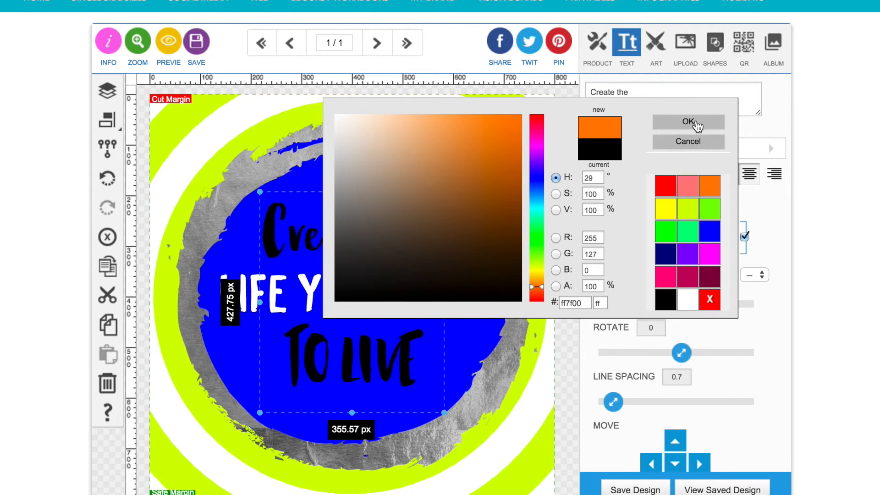
pyautogui.click(698, 123)
pyautogui.click(567, 270)
pyautogui.click(358, 359)
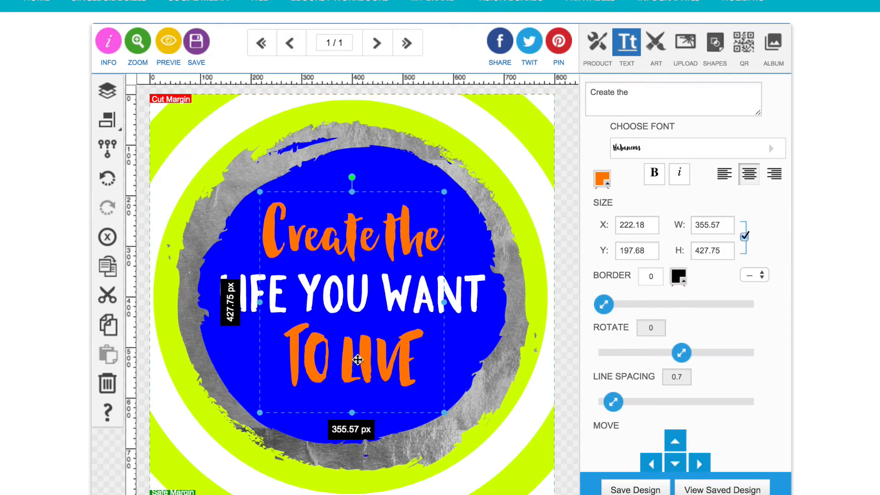
# Add the flamingo from the ANIMALS art and place it at the design's lower right, about 197 x 315 px.
pyautogui.click(655, 44)
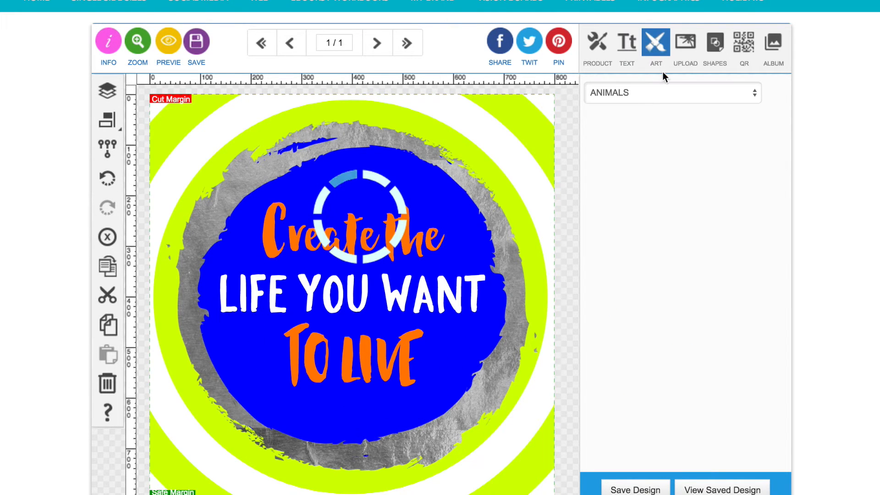
pyautogui.click(639, 95)
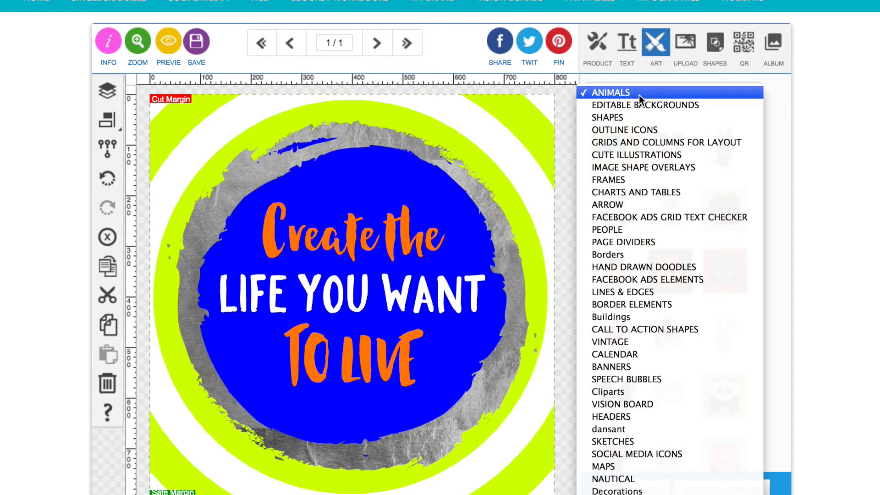
pyautogui.click(645, 94)
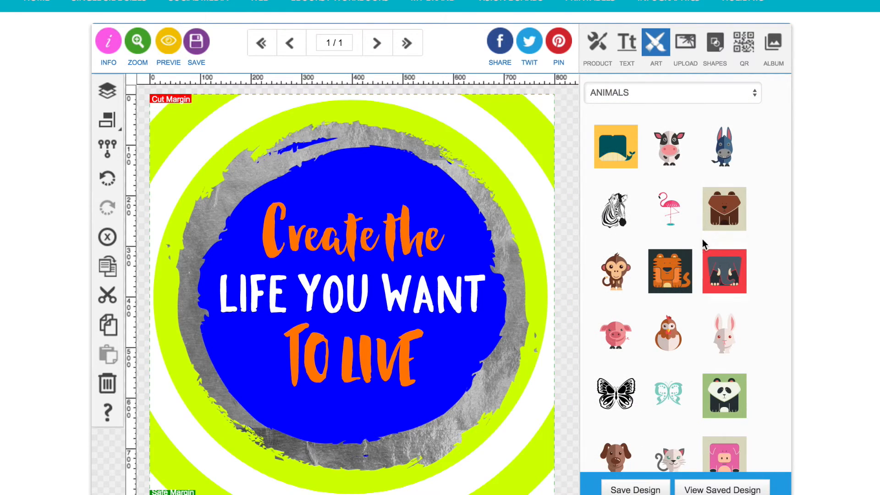
pyautogui.click(676, 216)
pyautogui.moveTo(281, 177); pyautogui.dragTo(523, 391)
pyautogui.click(562, 387)
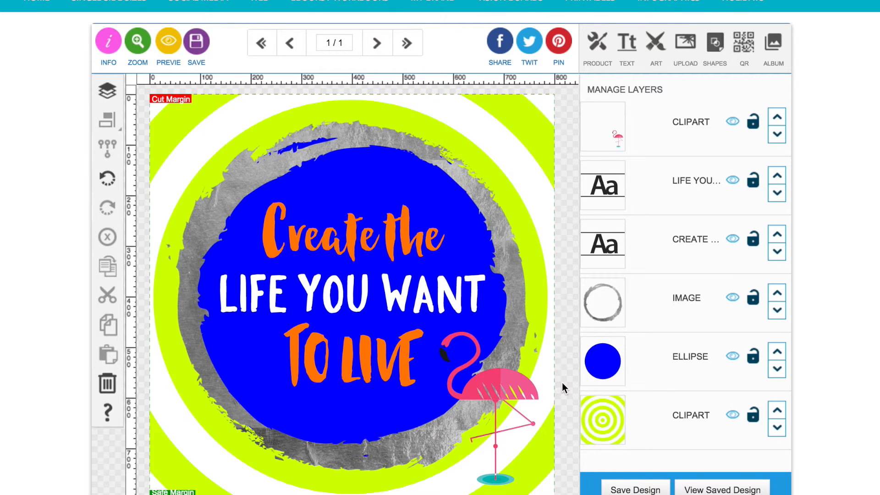
# Recolour three of the flamingo's pink colours, including the rear half of its body, to purple (#7f00ff).
pyautogui.click(500, 376)
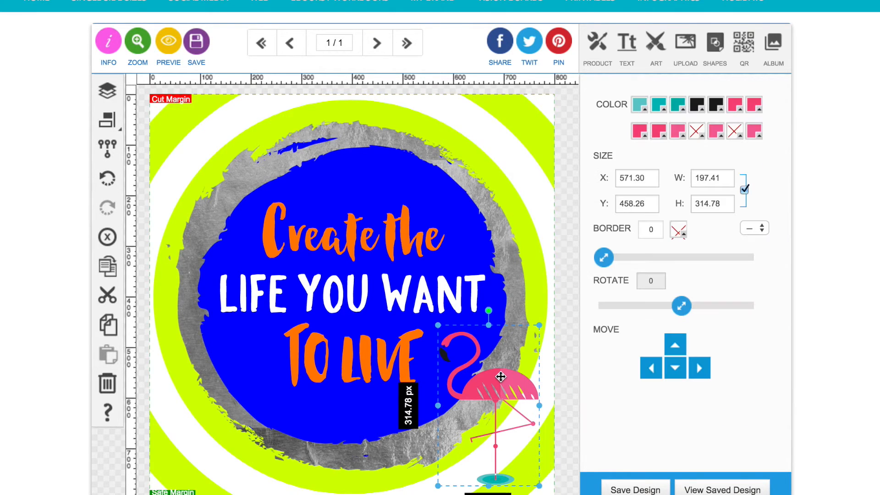
pyautogui.click(671, 133)
pyautogui.click(689, 257)
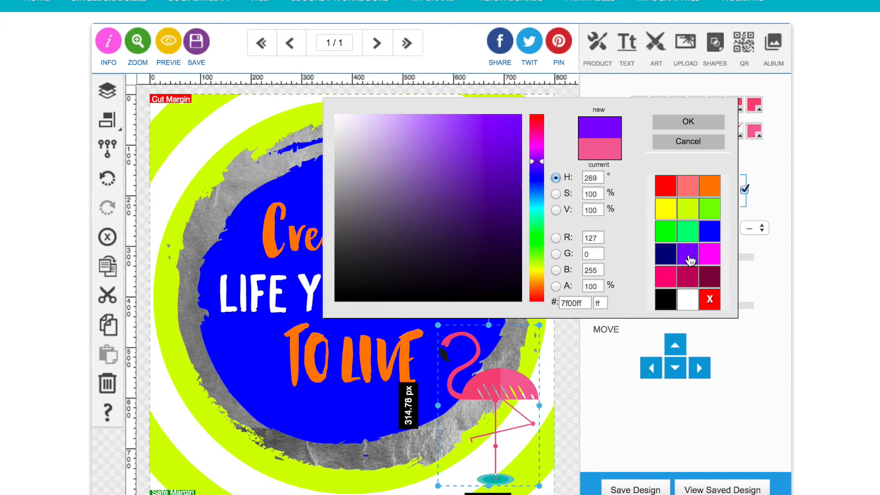
pyautogui.click(686, 123)
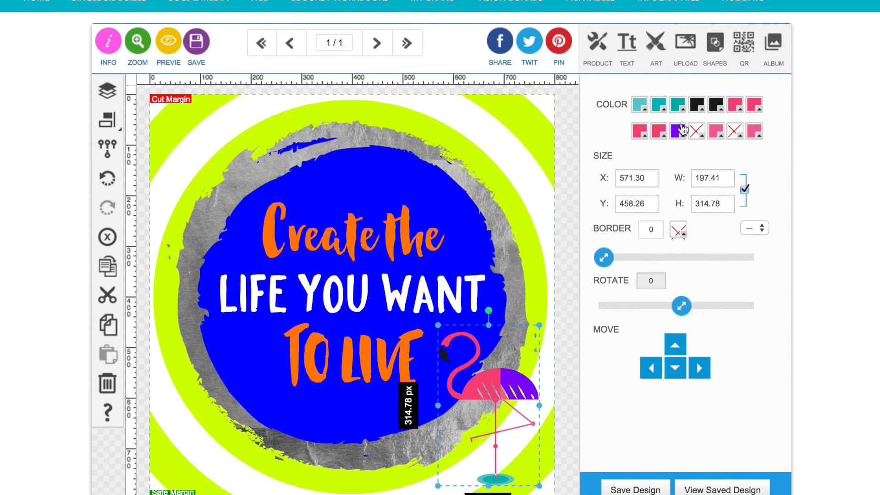
pyautogui.click(715, 132)
pyautogui.click(687, 253)
pyautogui.click(692, 121)
pyautogui.click(753, 107)
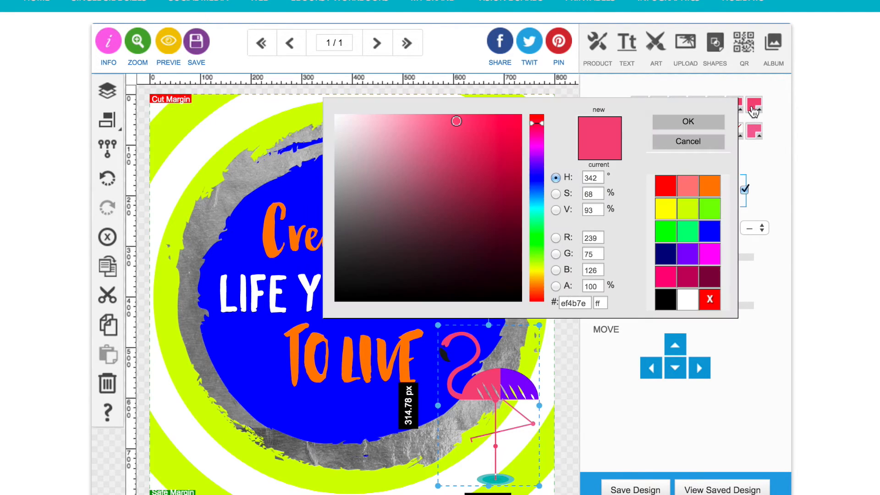
pyautogui.click(686, 253)
pyautogui.click(694, 123)
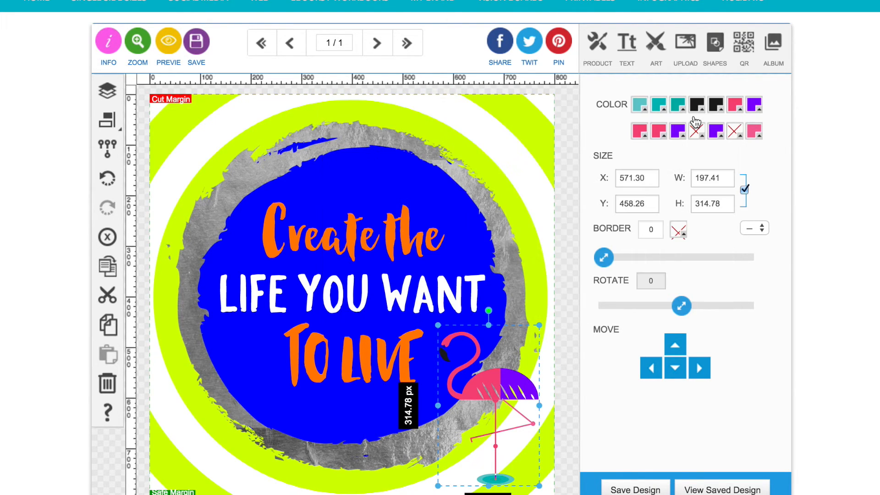
pyautogui.scroll(-1, 674, 165)
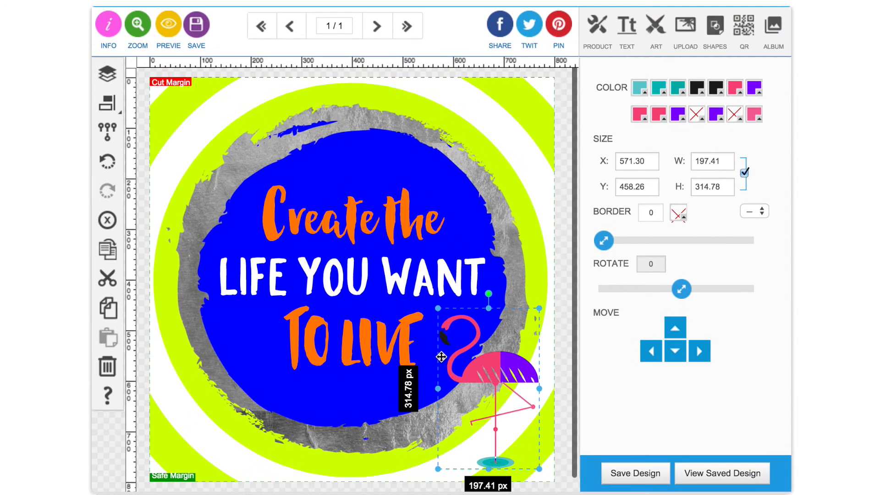
pyautogui.scroll(1, 358, 275)
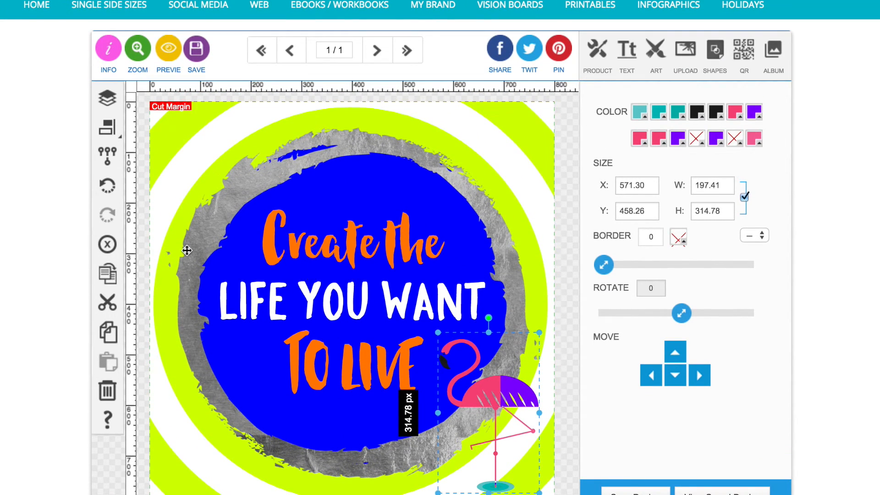
pyautogui.click(180, 296)
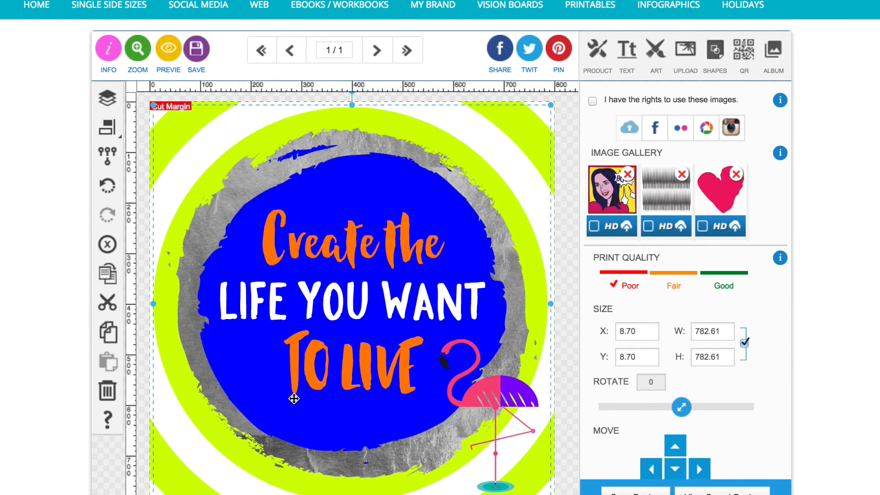
pyautogui.scroll(2, 293, 399)
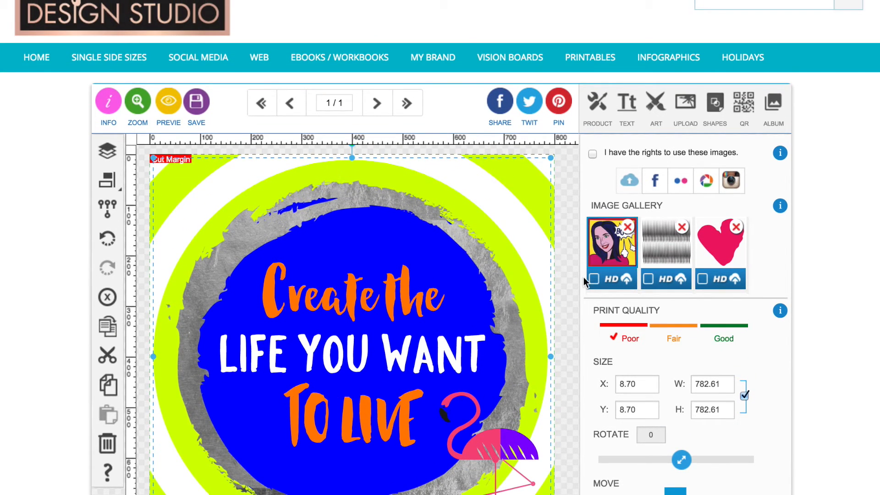
pyautogui.scroll(-6, 554, 300)
pyautogui.scroll(5, 554, 301)
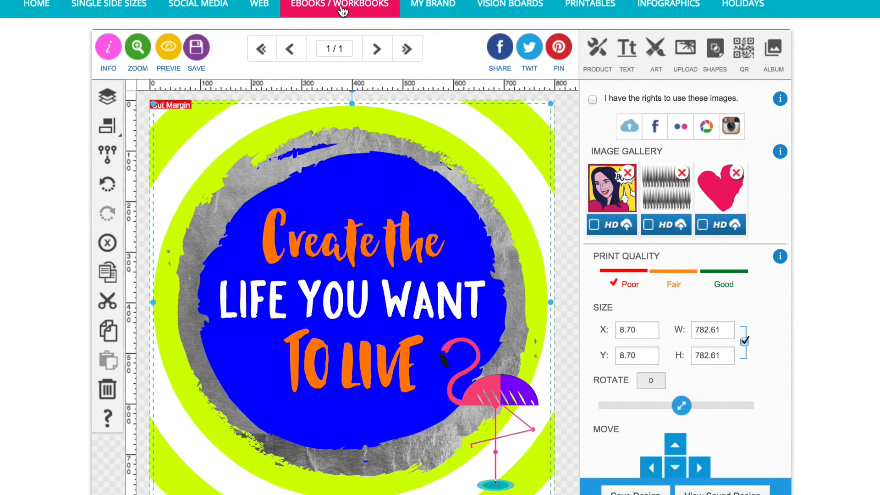
# Try the pink triangle bunting from the HEADERS art along the design's top edge, about 902 px wide, and remove it.
pyautogui.click(656, 49)
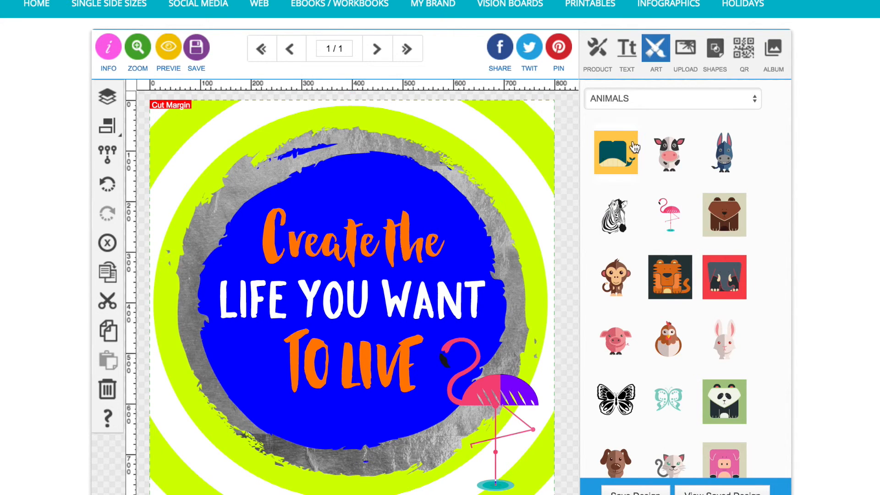
pyautogui.click(619, 100)
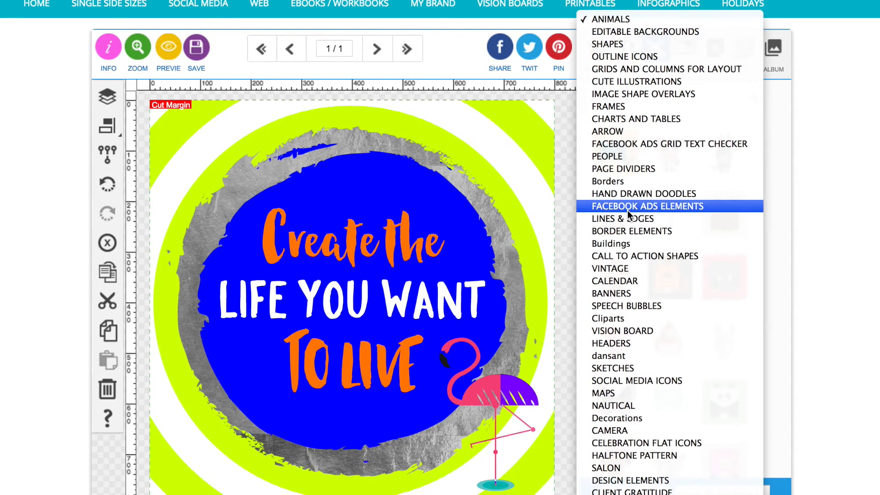
pyautogui.click(634, 342)
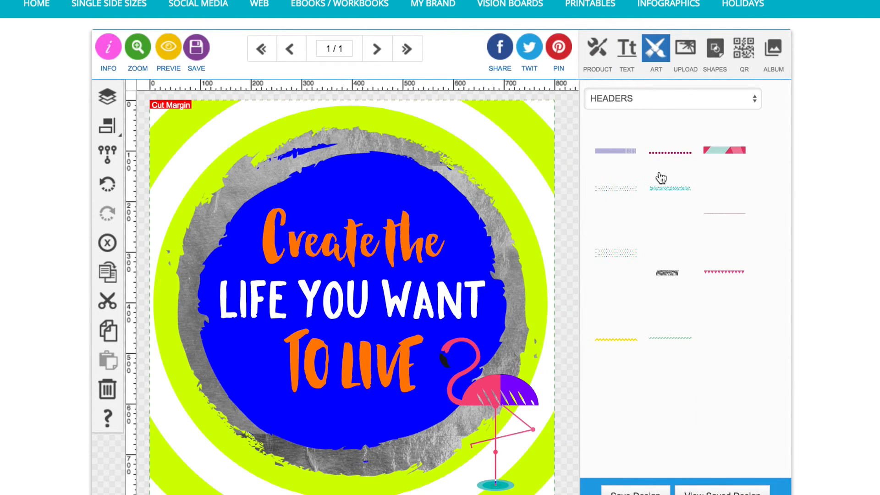
pyautogui.click(721, 275)
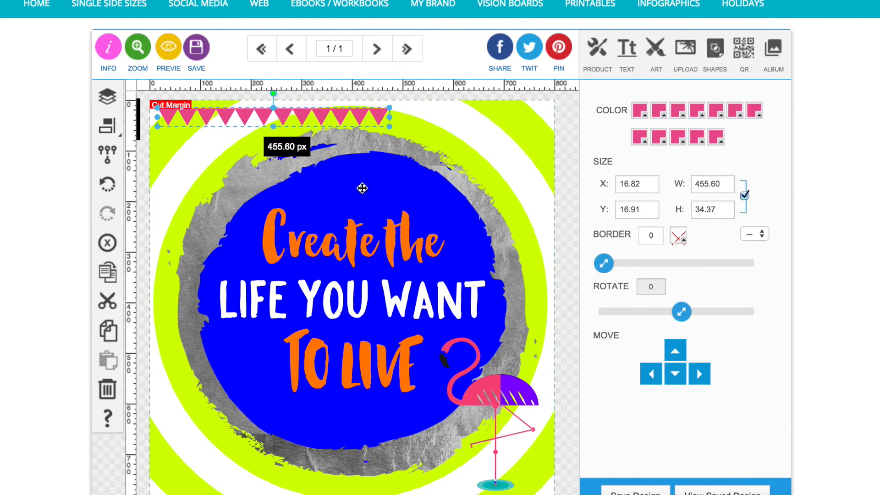
pyautogui.moveTo(389, 126); pyautogui.dragTo(565, 170)
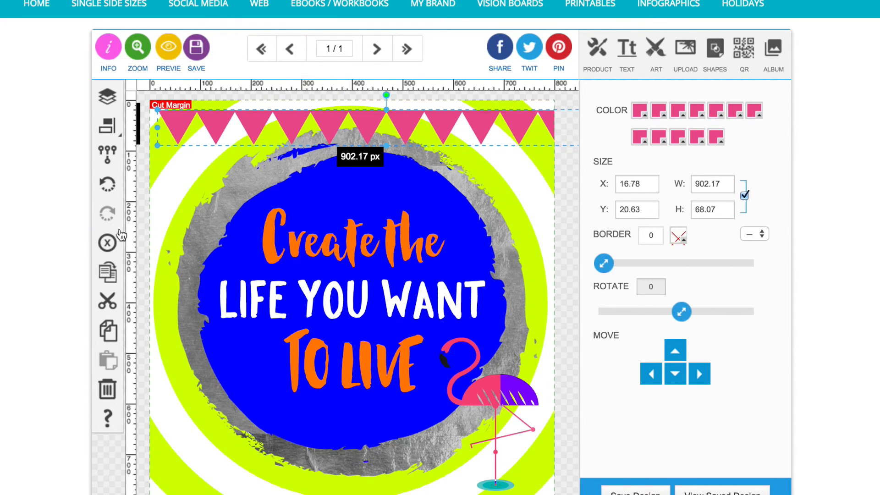
pyautogui.click(107, 242)
pyautogui.scroll(-2, 491, 264)
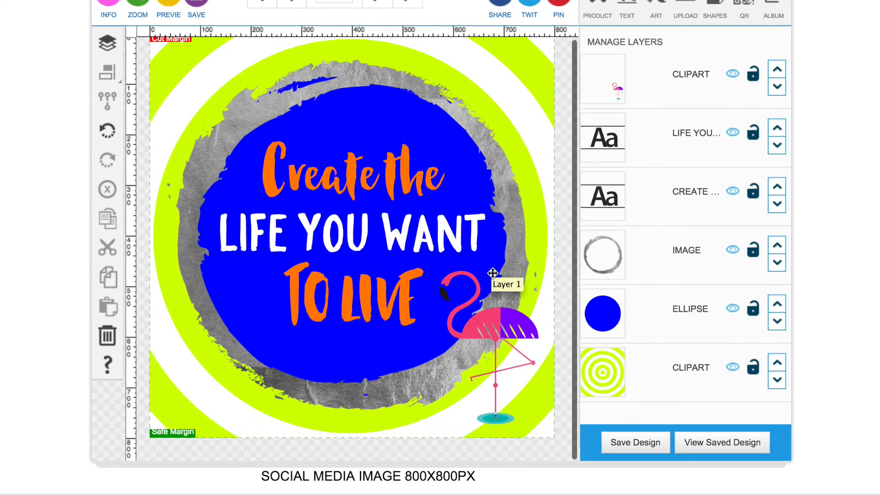
pyautogui.scroll(5, 500, 284)
pyautogui.scroll(-1, 501, 292)
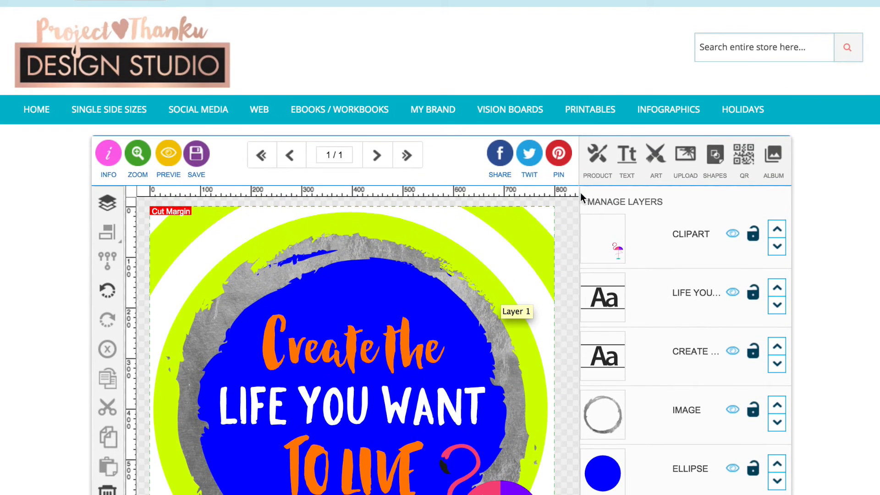
pyautogui.scroll(-2, 320, 82)
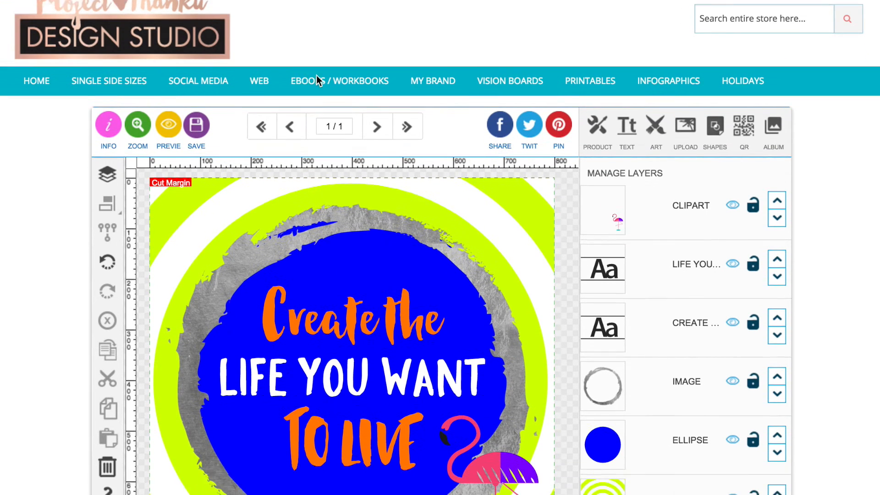
pyautogui.scroll(-5, 320, 82)
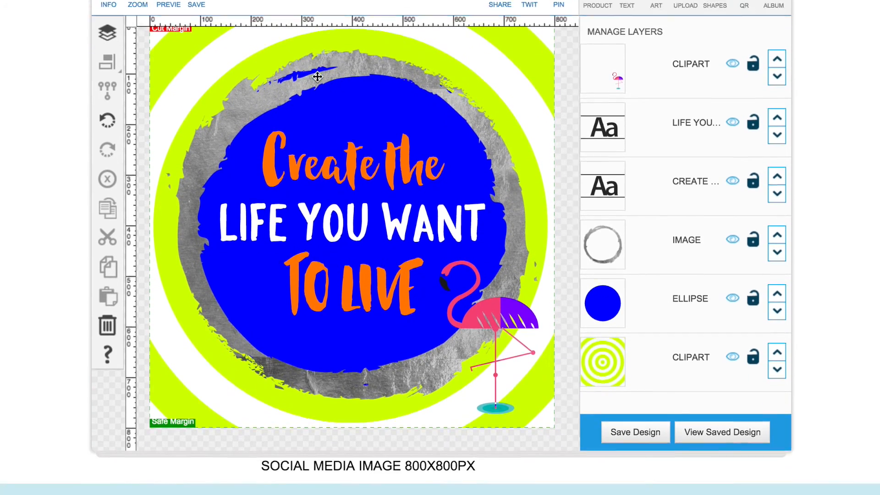
pyautogui.scroll(3, 317, 77)
pyautogui.scroll(1, 317, 77)
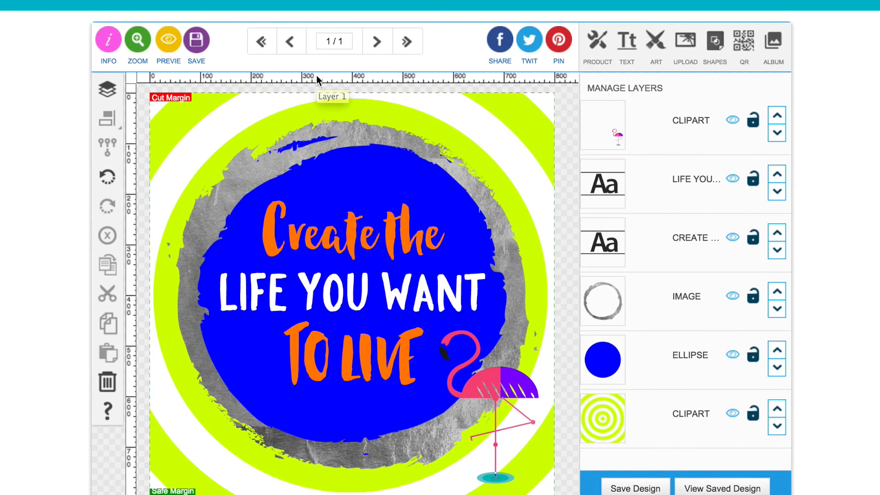
pyautogui.scroll(3, 316, 75)
pyautogui.click(625, 135)
pyautogui.scroll(-1, 148, 151)
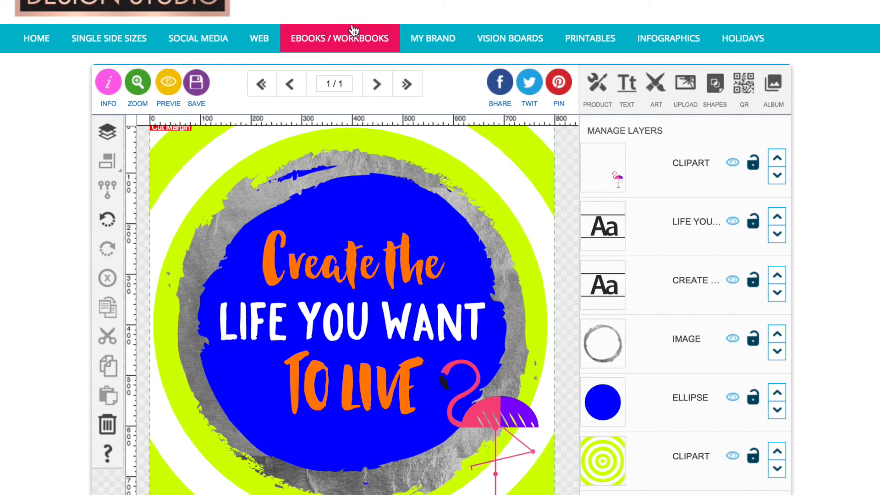
# Leave the unsaved design and open the A4 workbook cover templates in the Ebooks / Workbooks category.
pyautogui.click(340, 43)
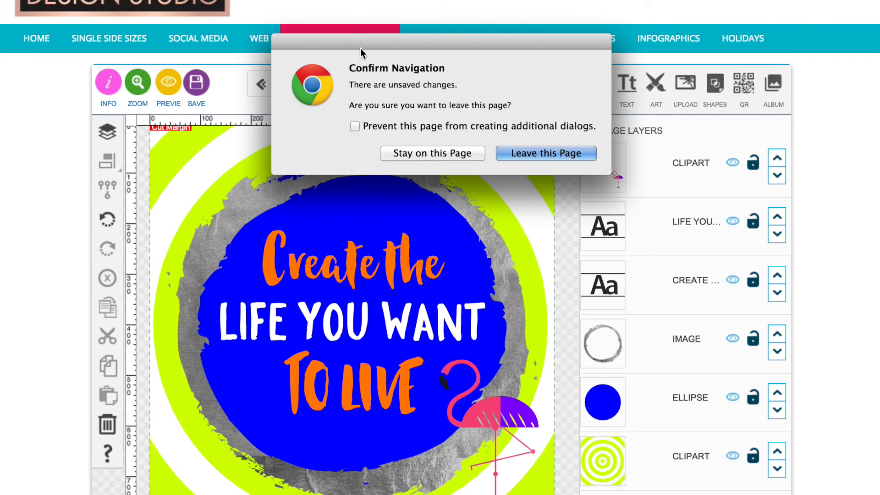
pyautogui.click(500, 150)
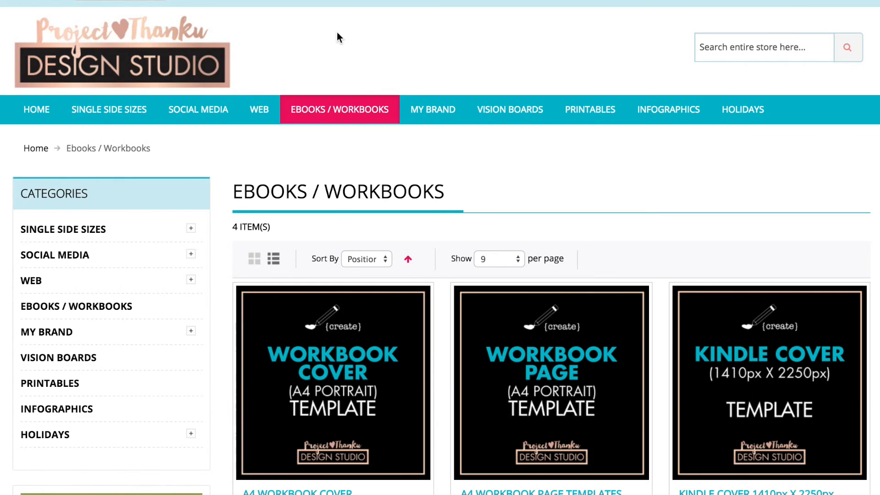
pyautogui.scroll(-3, 335, 216)
pyautogui.click(296, 398)
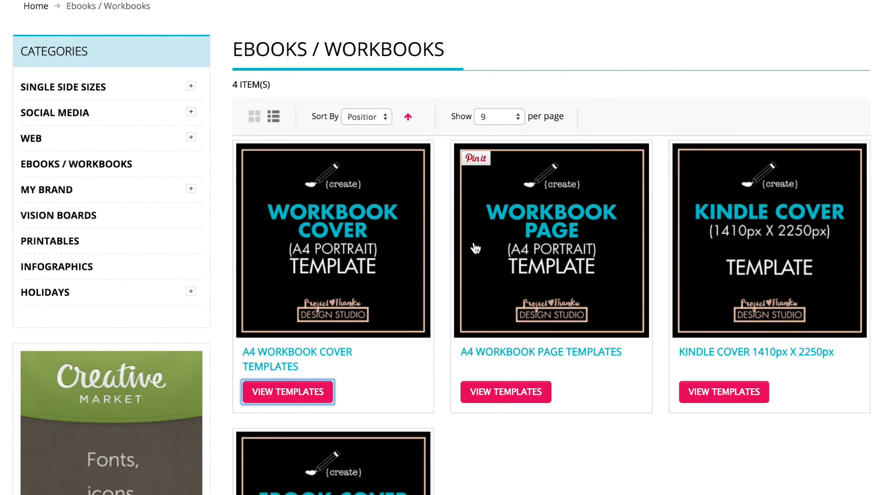
# Browse the workbook cover templates and open Cover 1 in the design studio.
pyautogui.scroll(-7, 366, 289)
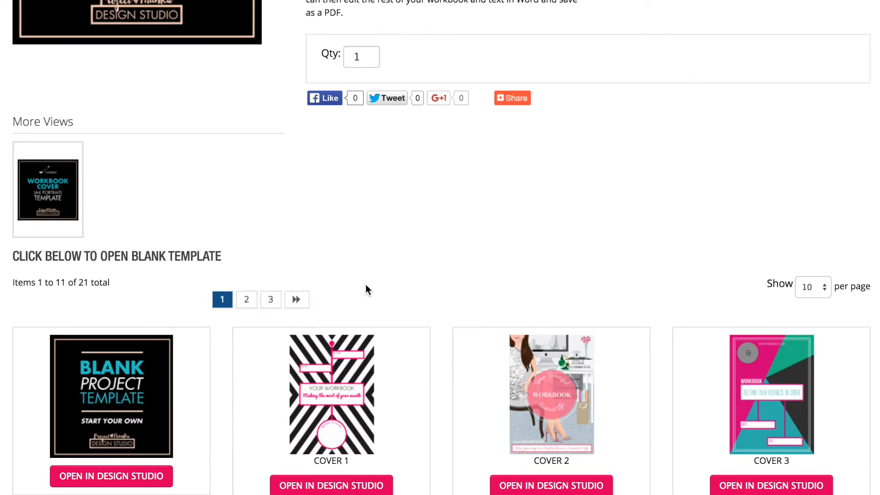
pyautogui.scroll(-10, 366, 290)
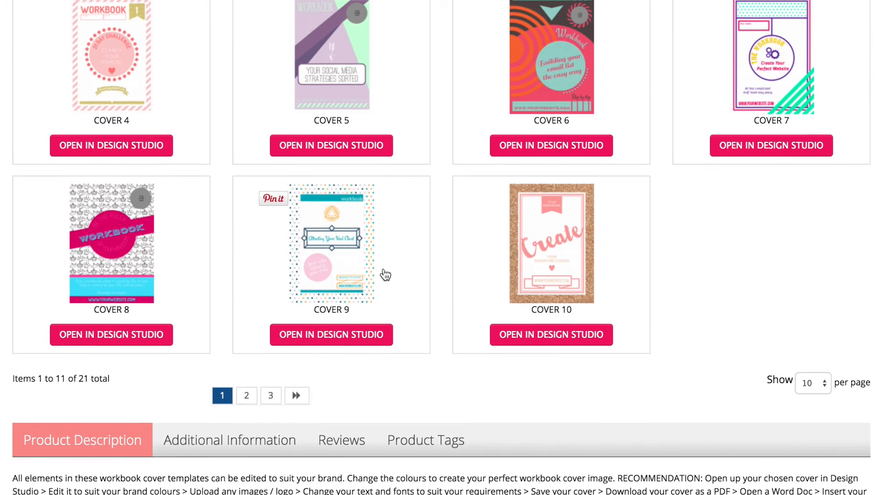
pyautogui.scroll(4, 385, 275)
pyautogui.click(322, 156)
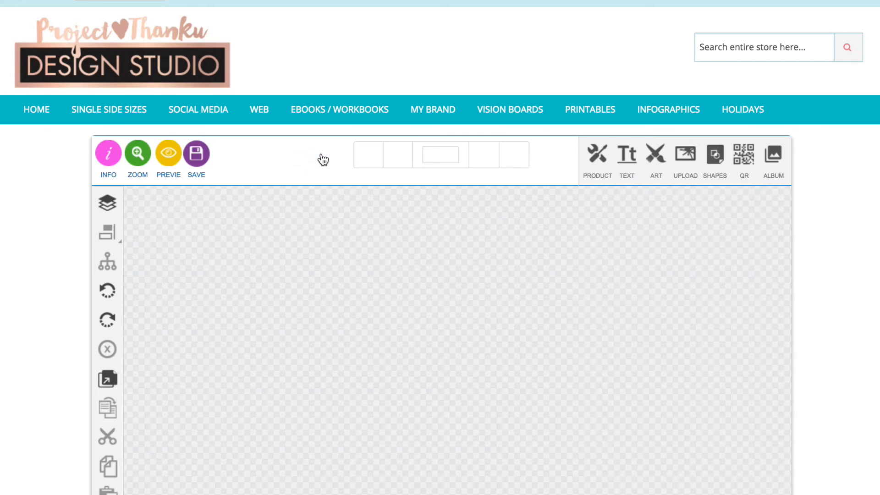
pyautogui.scroll(-4, 496, 92)
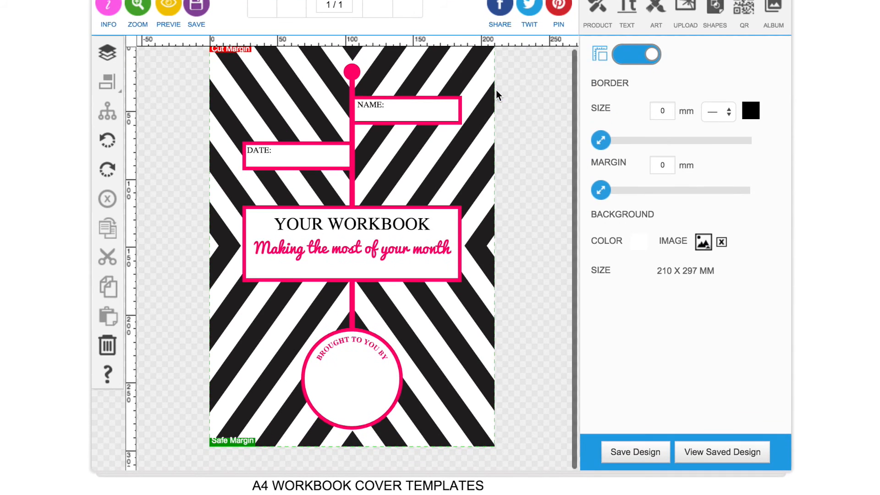
# Recolour the black chevron stripes of the cover background to pink (#ff007f).
pyautogui.click(452, 162)
pyautogui.click(640, 68)
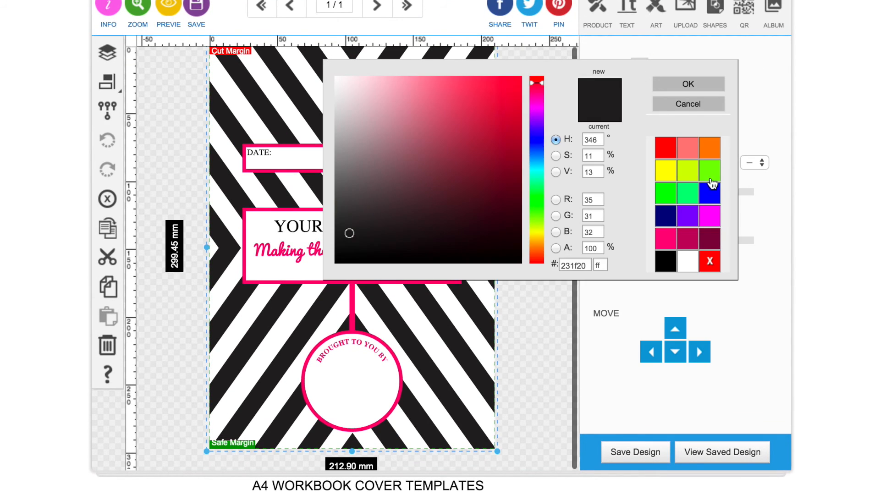
pyautogui.click(667, 245)
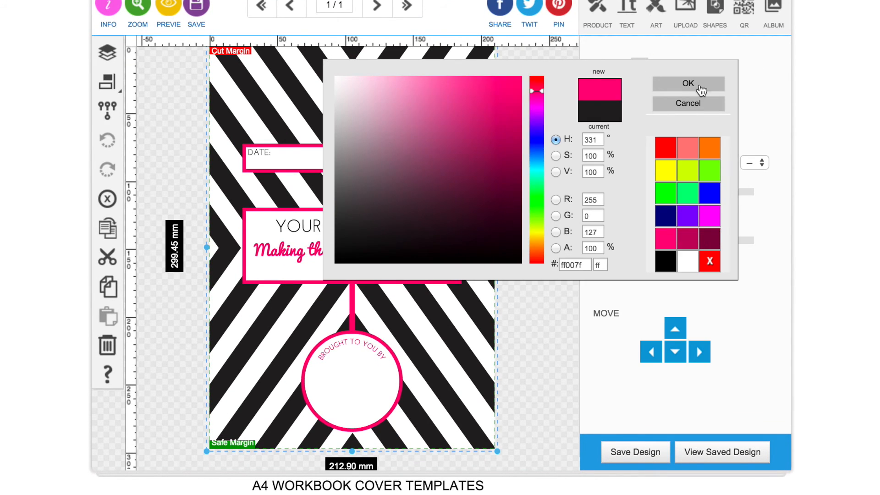
pyautogui.click(688, 84)
pyautogui.click(530, 243)
# Change the border colour of the "Brought to you by" circle to purple and deselect it.
pyautogui.click(369, 349)
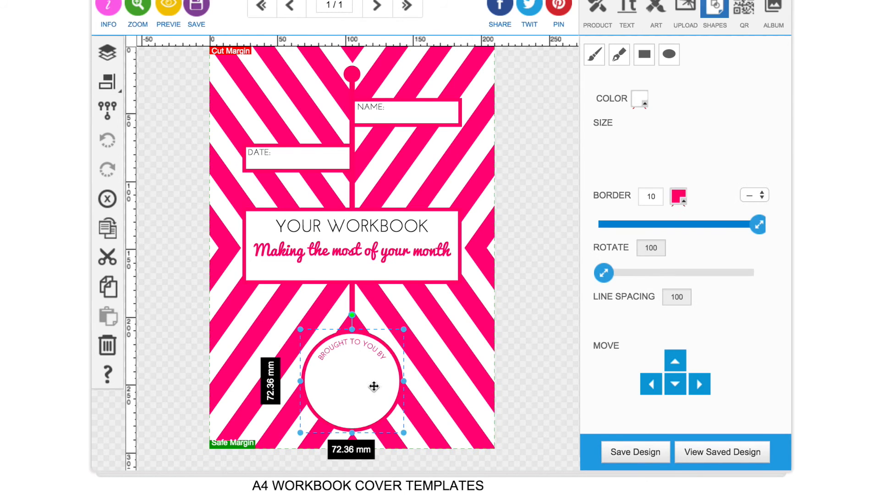
pyautogui.click(676, 197)
pyautogui.click(696, 238)
pyautogui.click(699, 80)
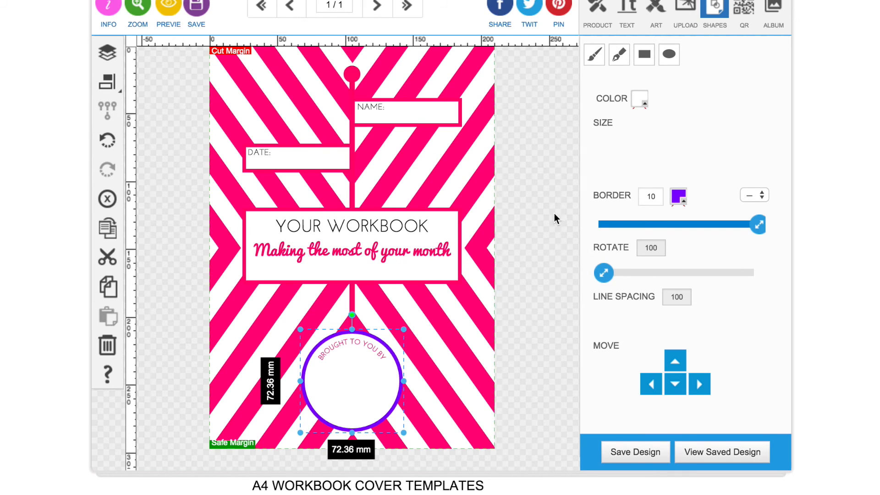
pyautogui.scroll(2, 533, 221)
pyautogui.click(494, 344)
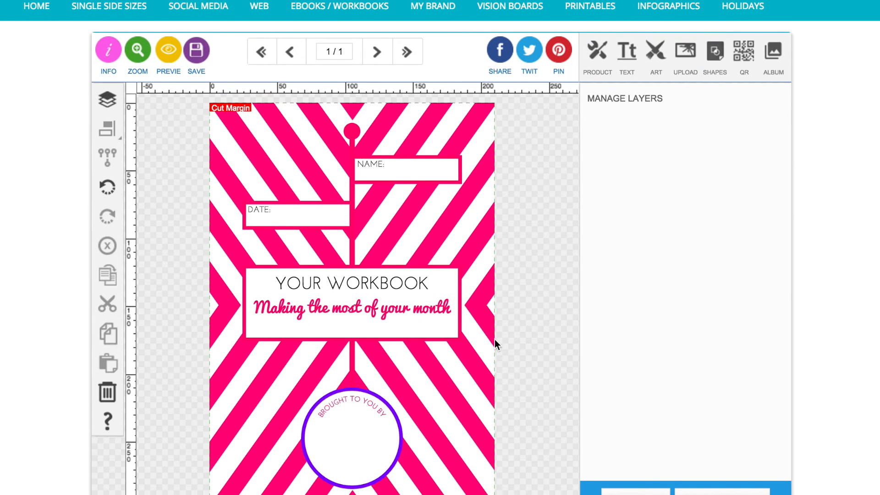
pyautogui.scroll(3, 519, 302)
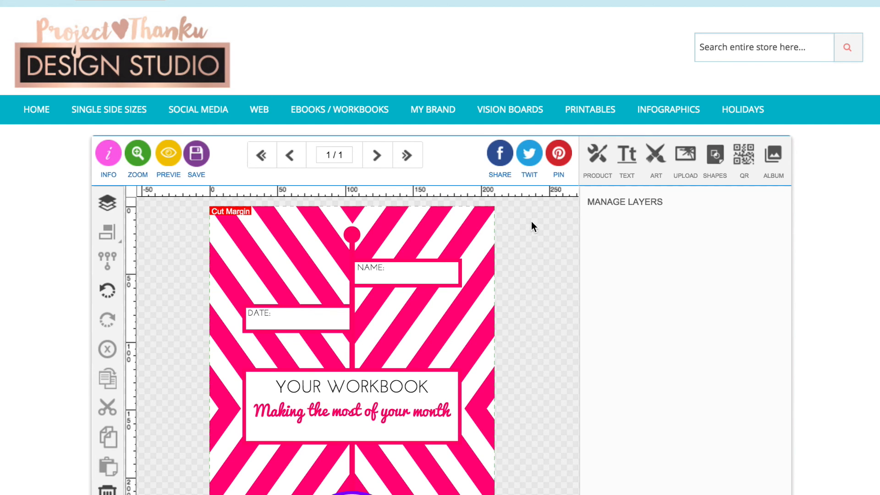
pyautogui.scroll(-3, 531, 221)
pyautogui.scroll(2, 532, 222)
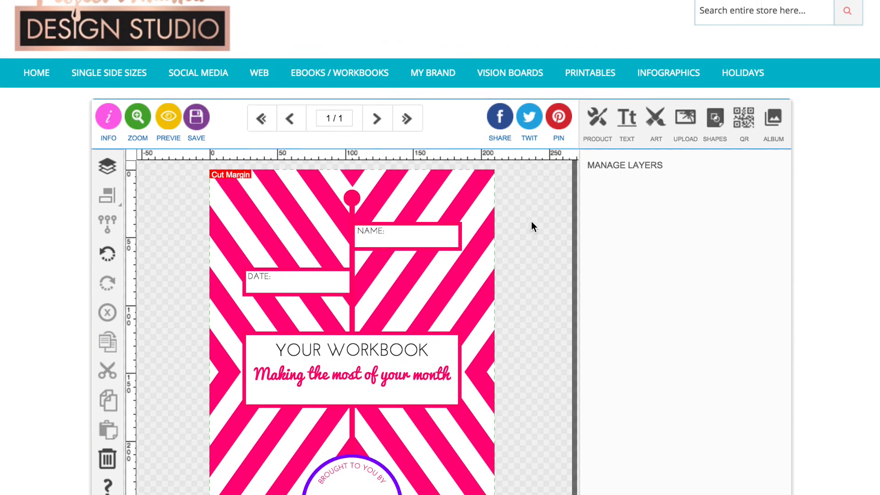